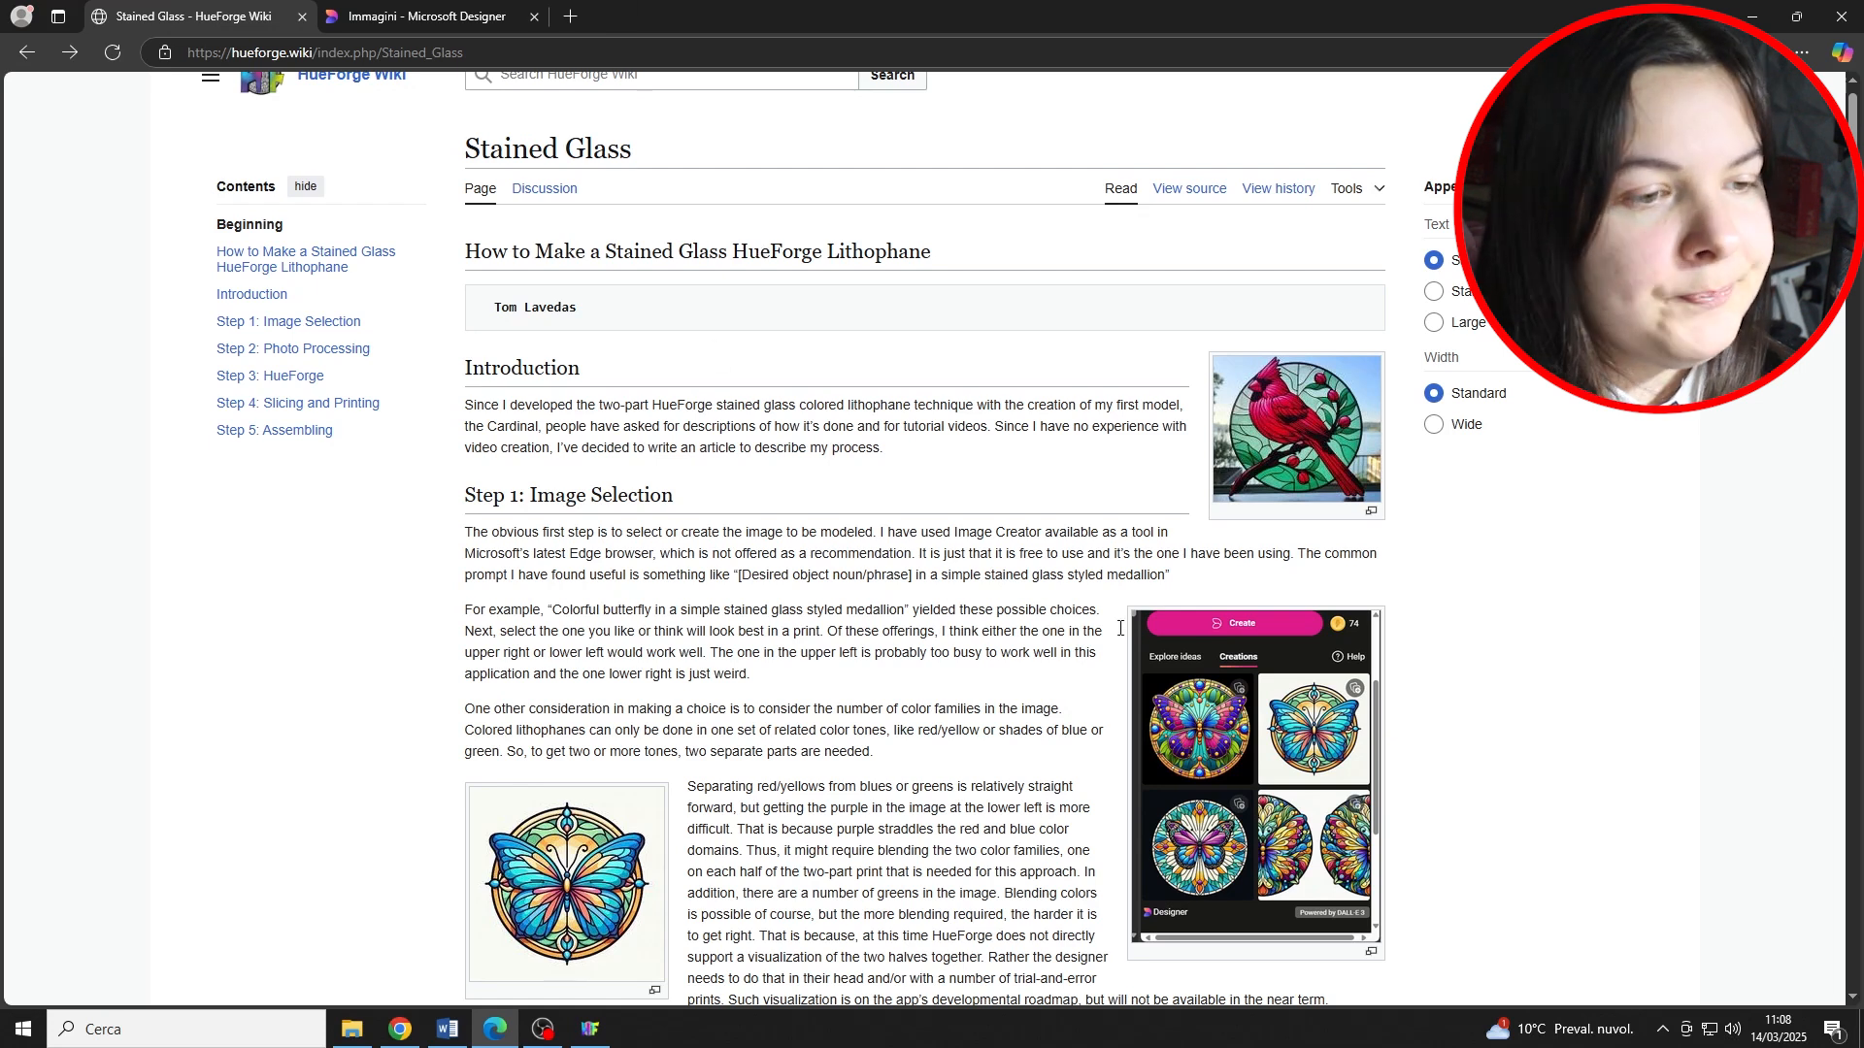
Step: Read the Image Selection section of the Stained Glass article and check the existing dog medallion creations in Microsoft Designer
scroll(1221, 664, down, 1)
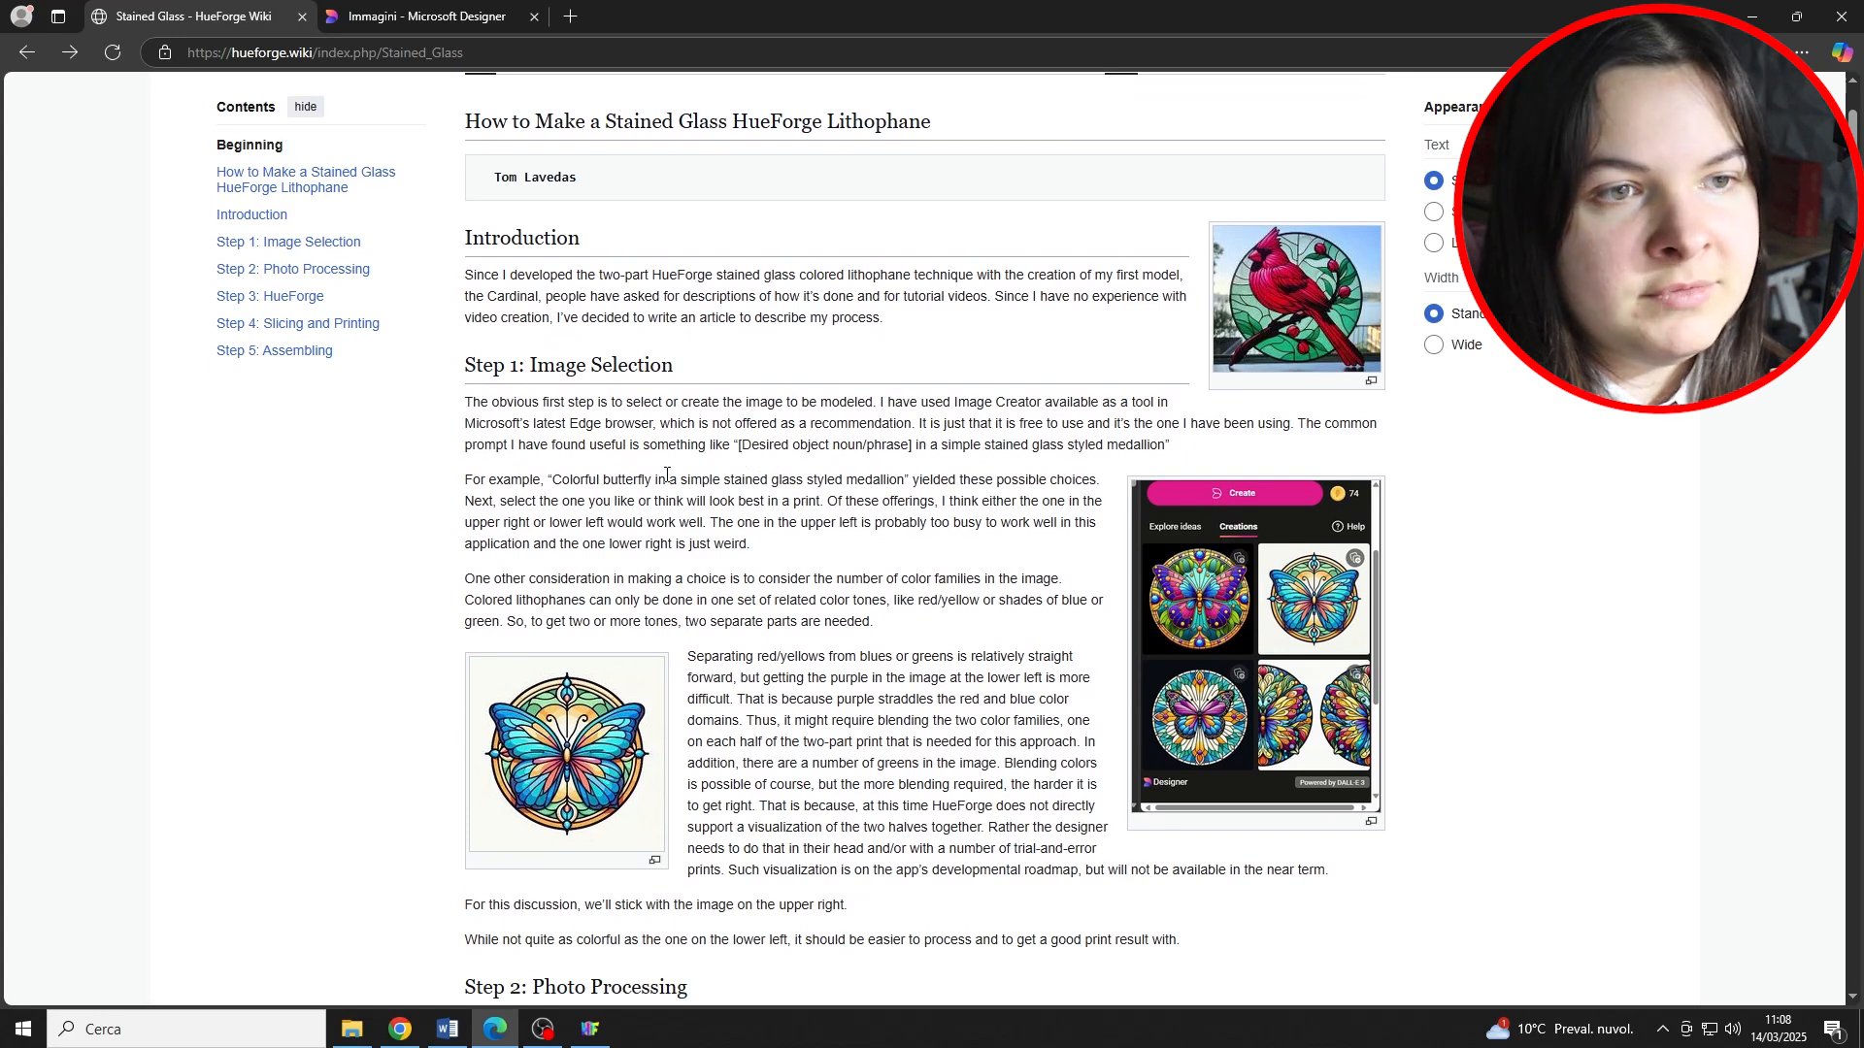
scroll(748, 456, up, 2)
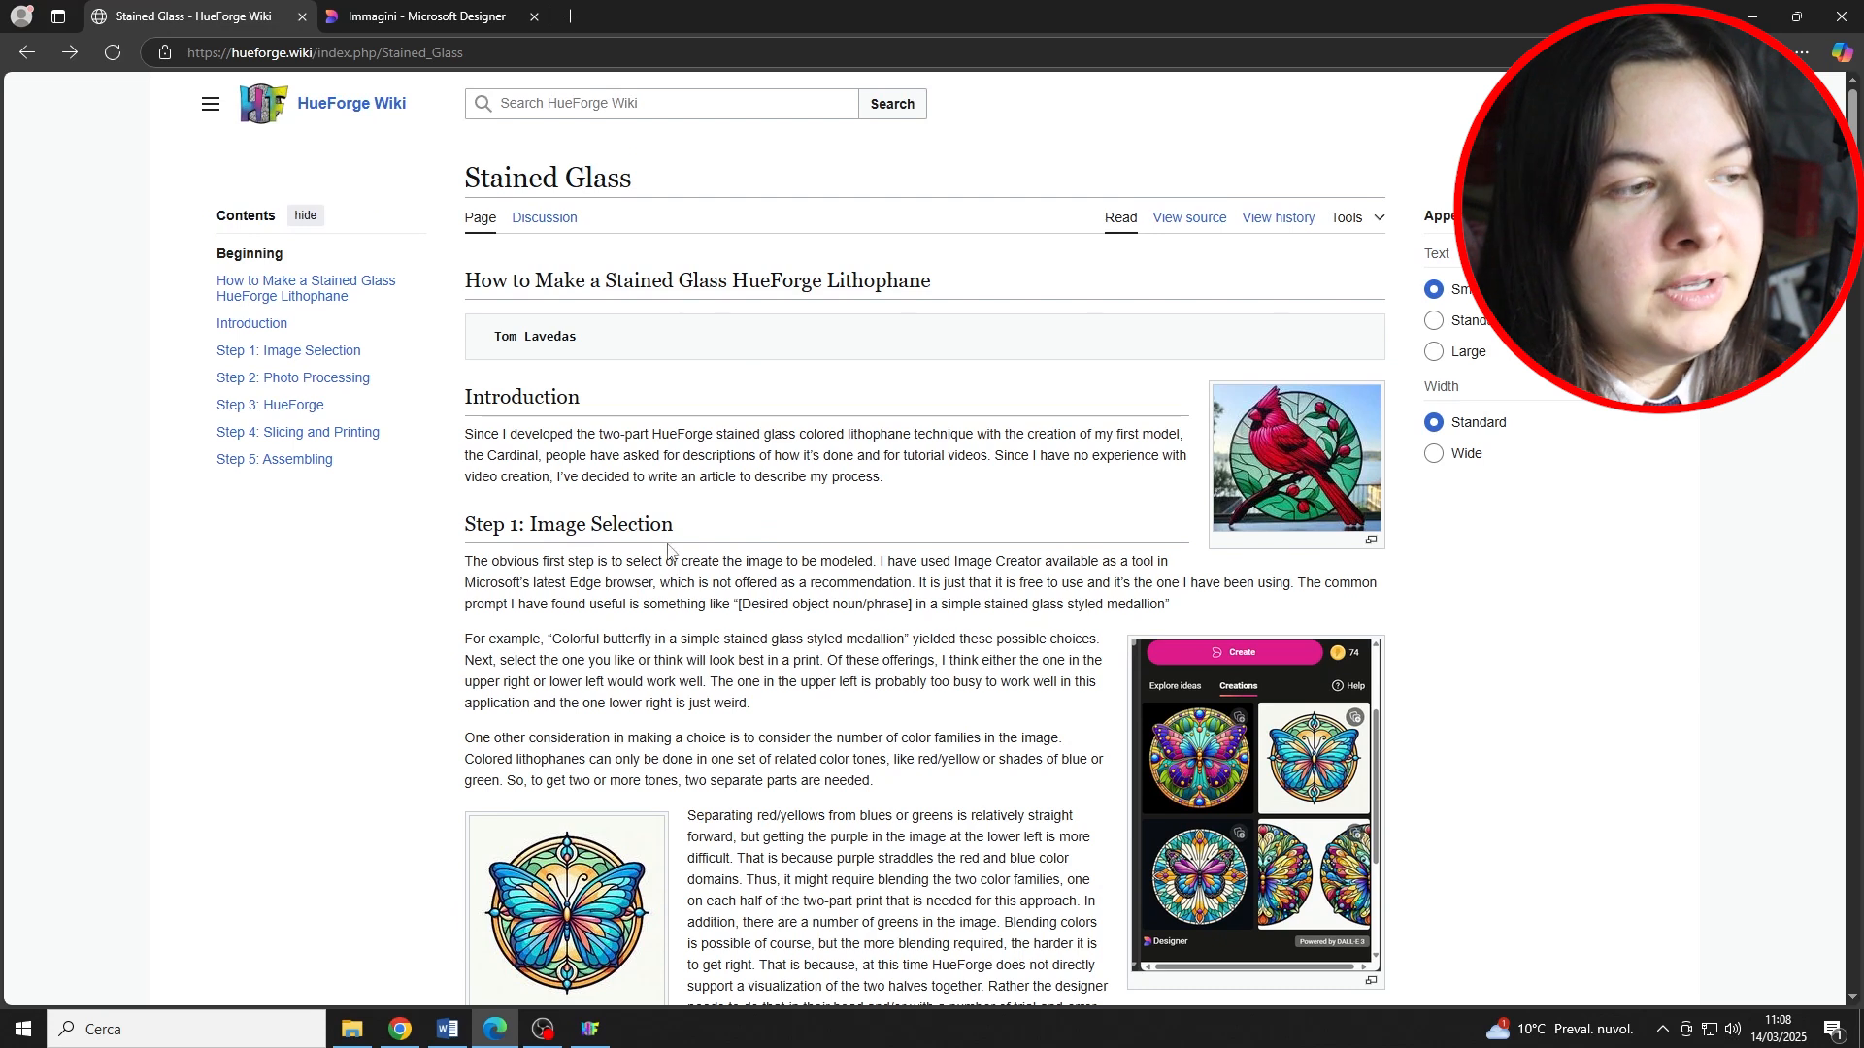
drag(1169, 603, 911, 612)
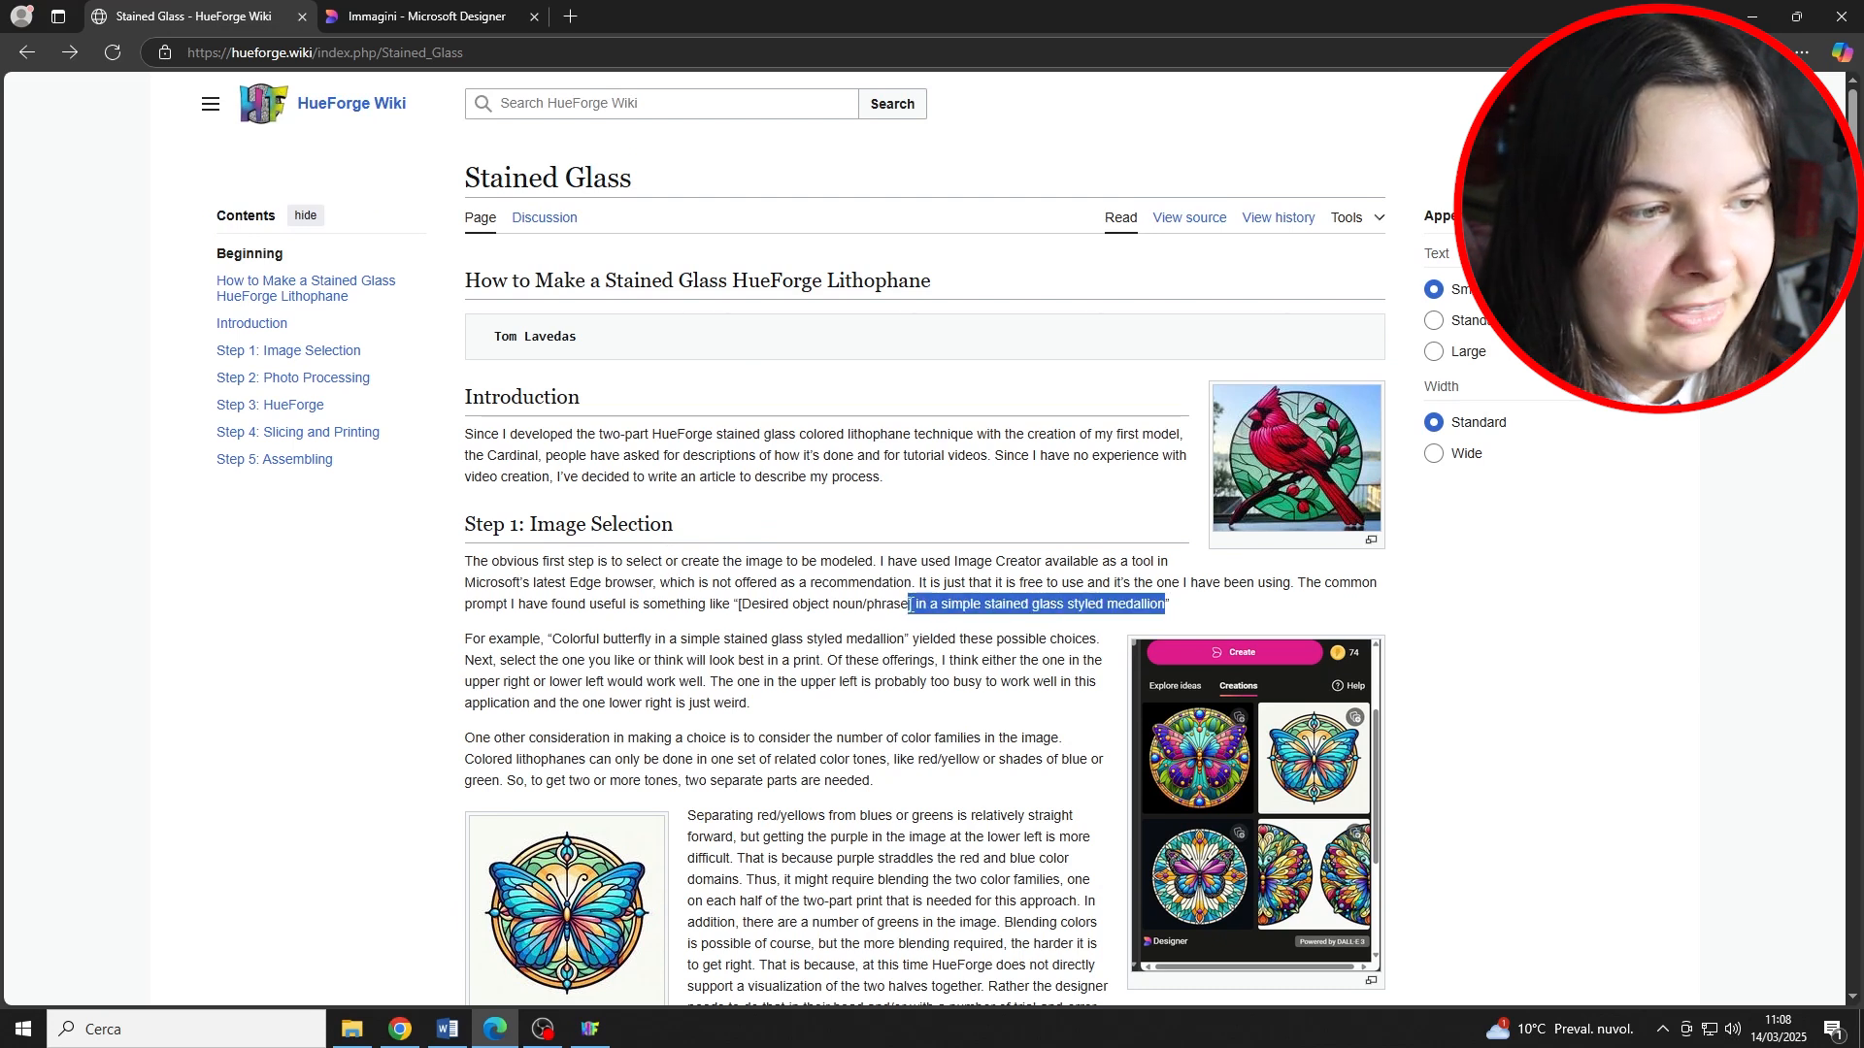
click(913, 614)
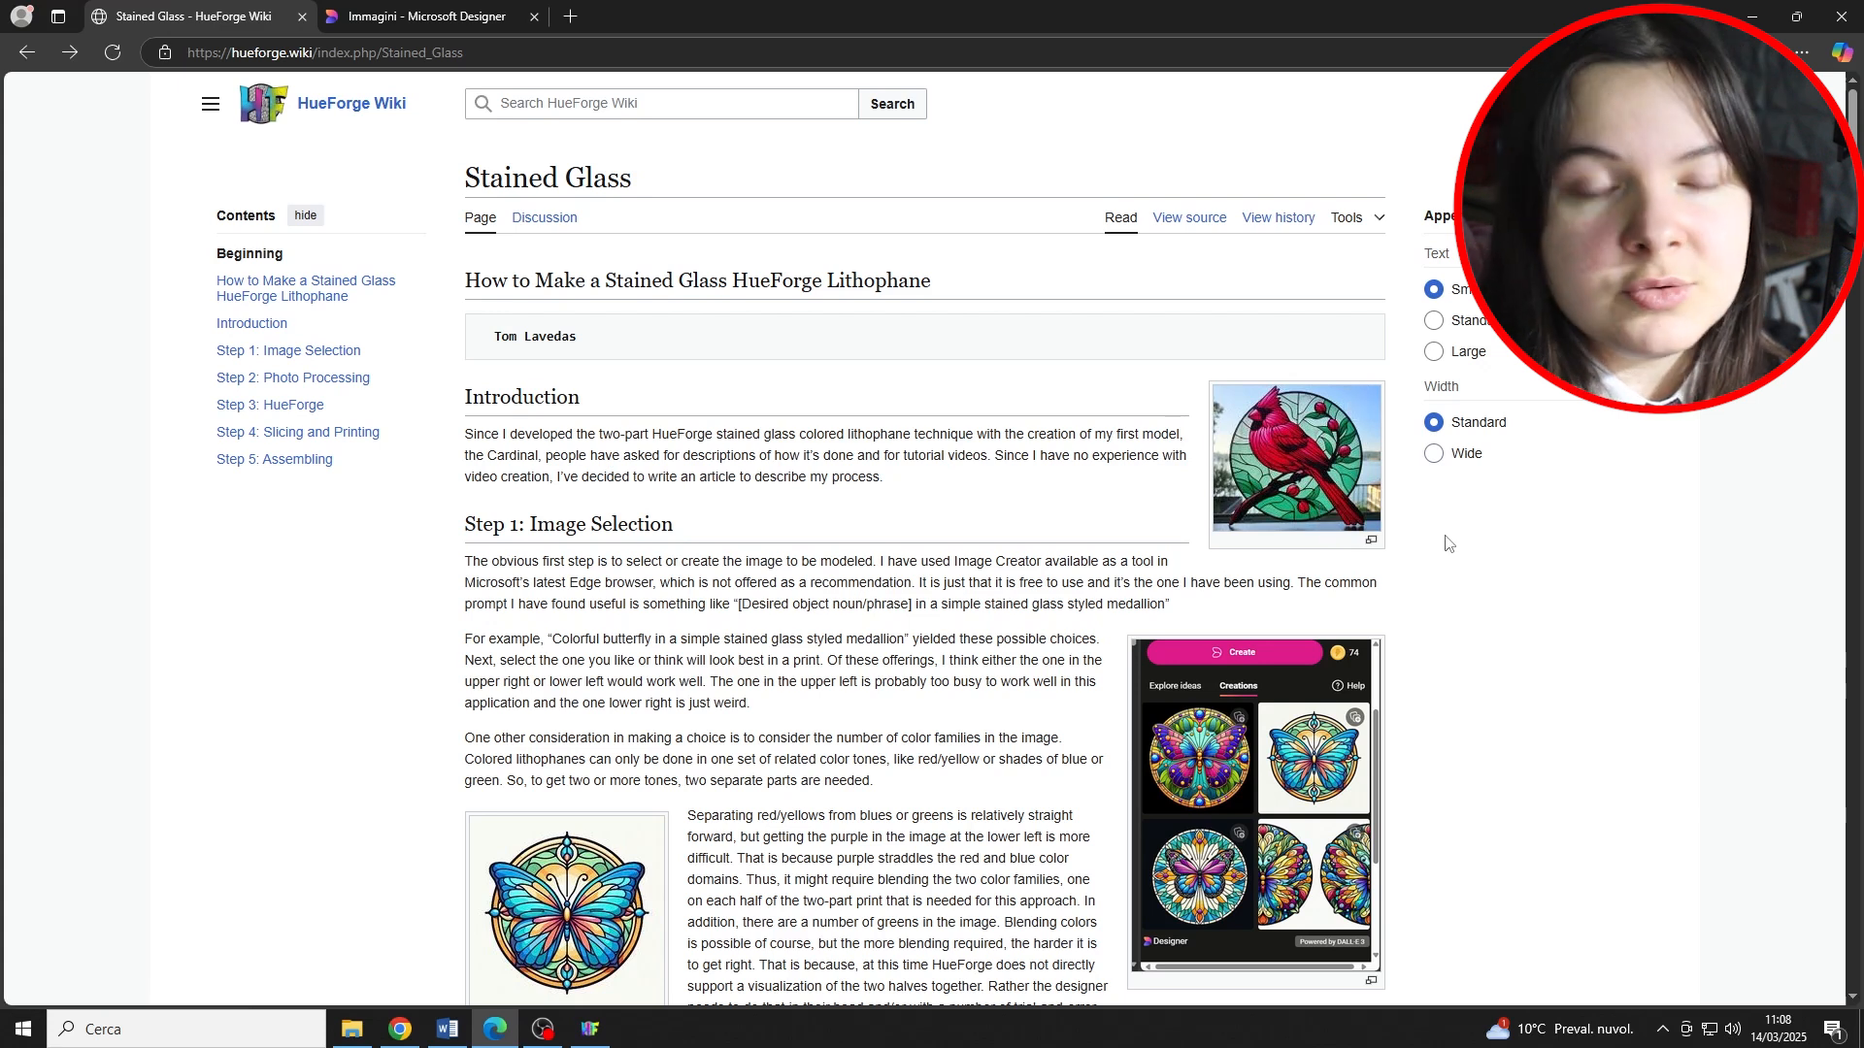
click(410, 15)
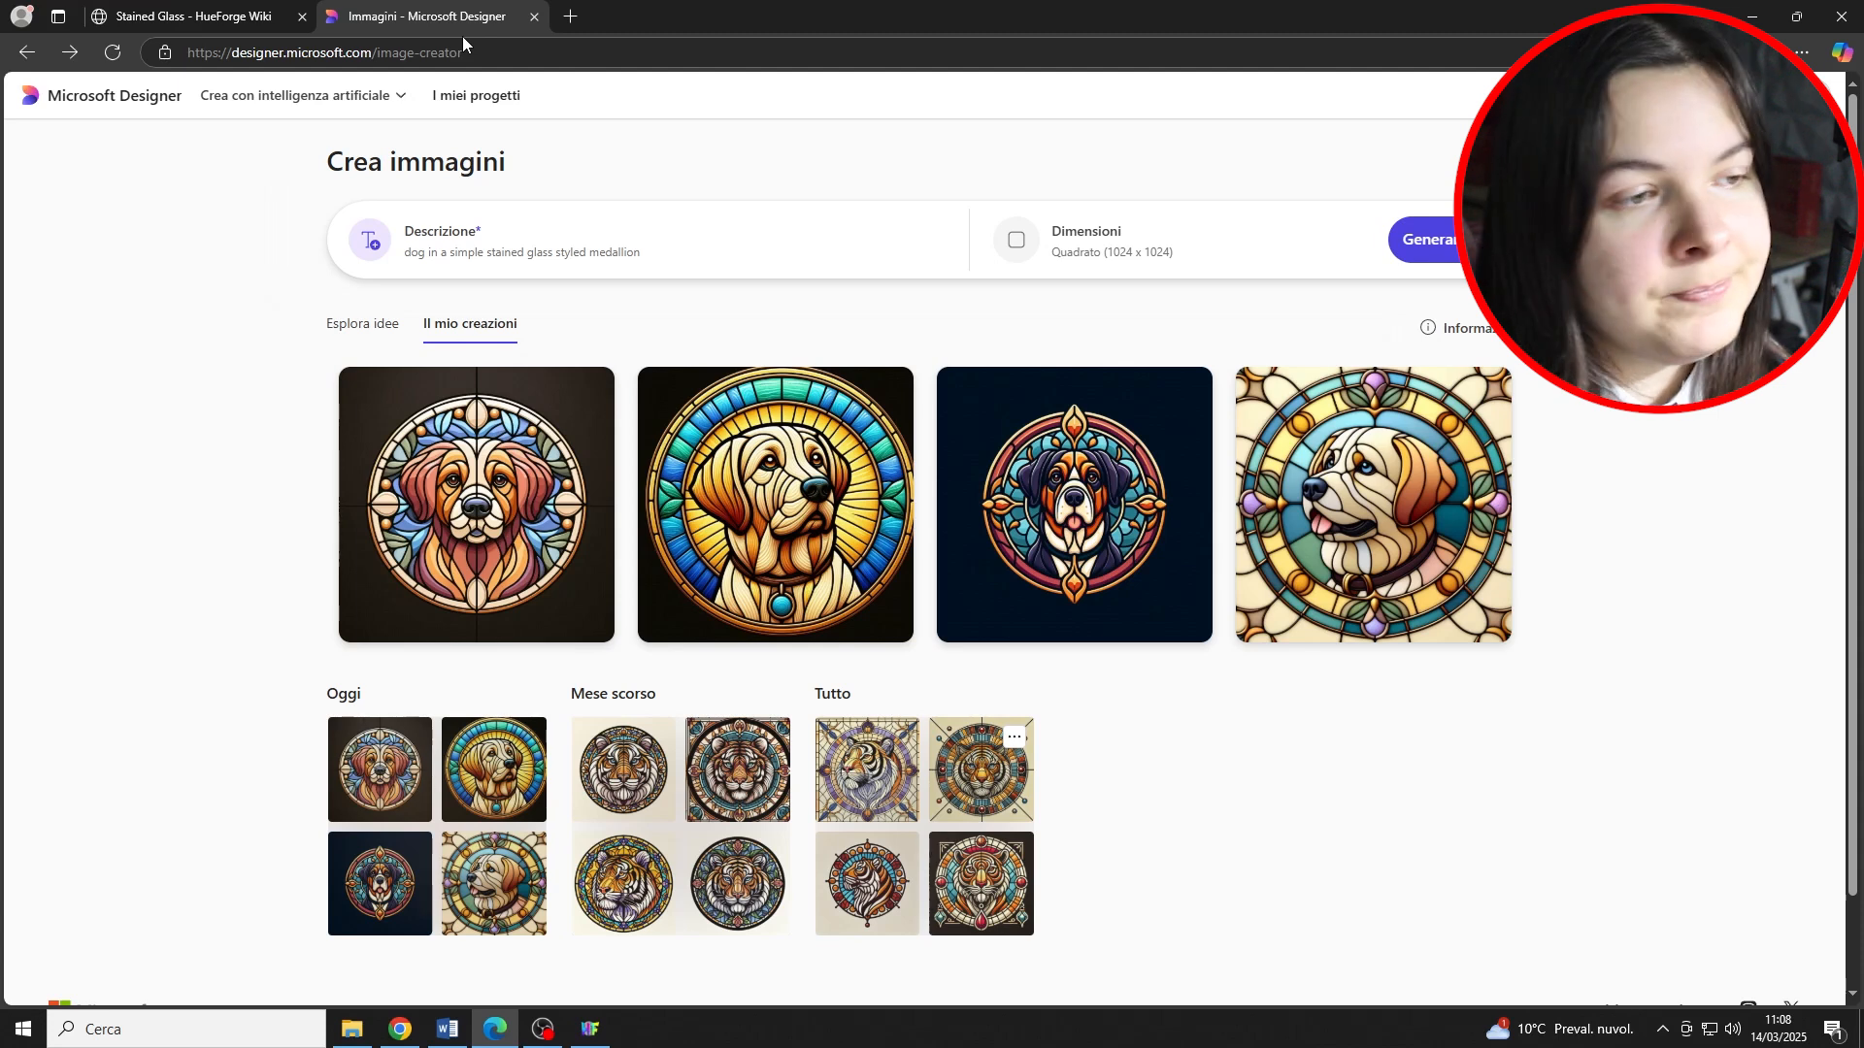
click(243, 18)
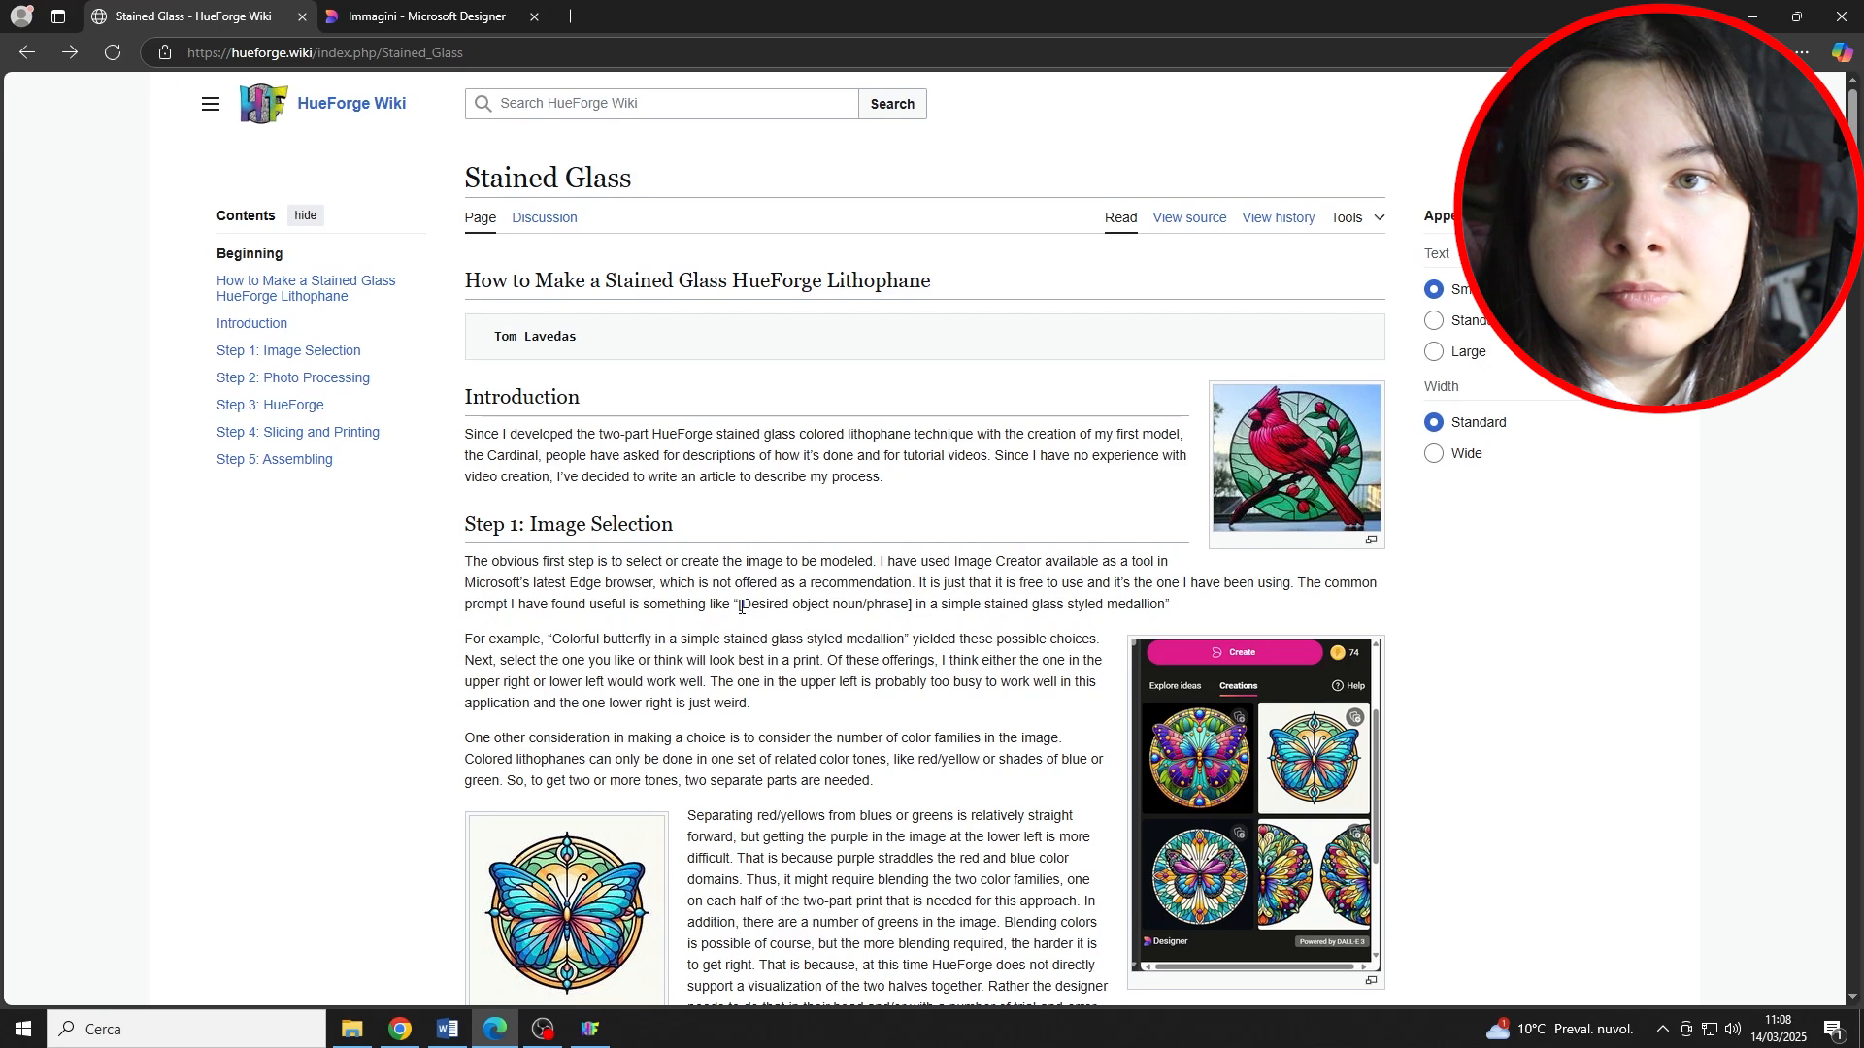
Step: Highlight the suggested prompt "[Desired object noun/phrase] in a simple stained glass styled medallion" and read the butterfly example below it
drag(741, 606, 1165, 605)
right_click(1155, 604)
click(1165, 612)
click(1069, 603)
scroll(908, 580, down, 1)
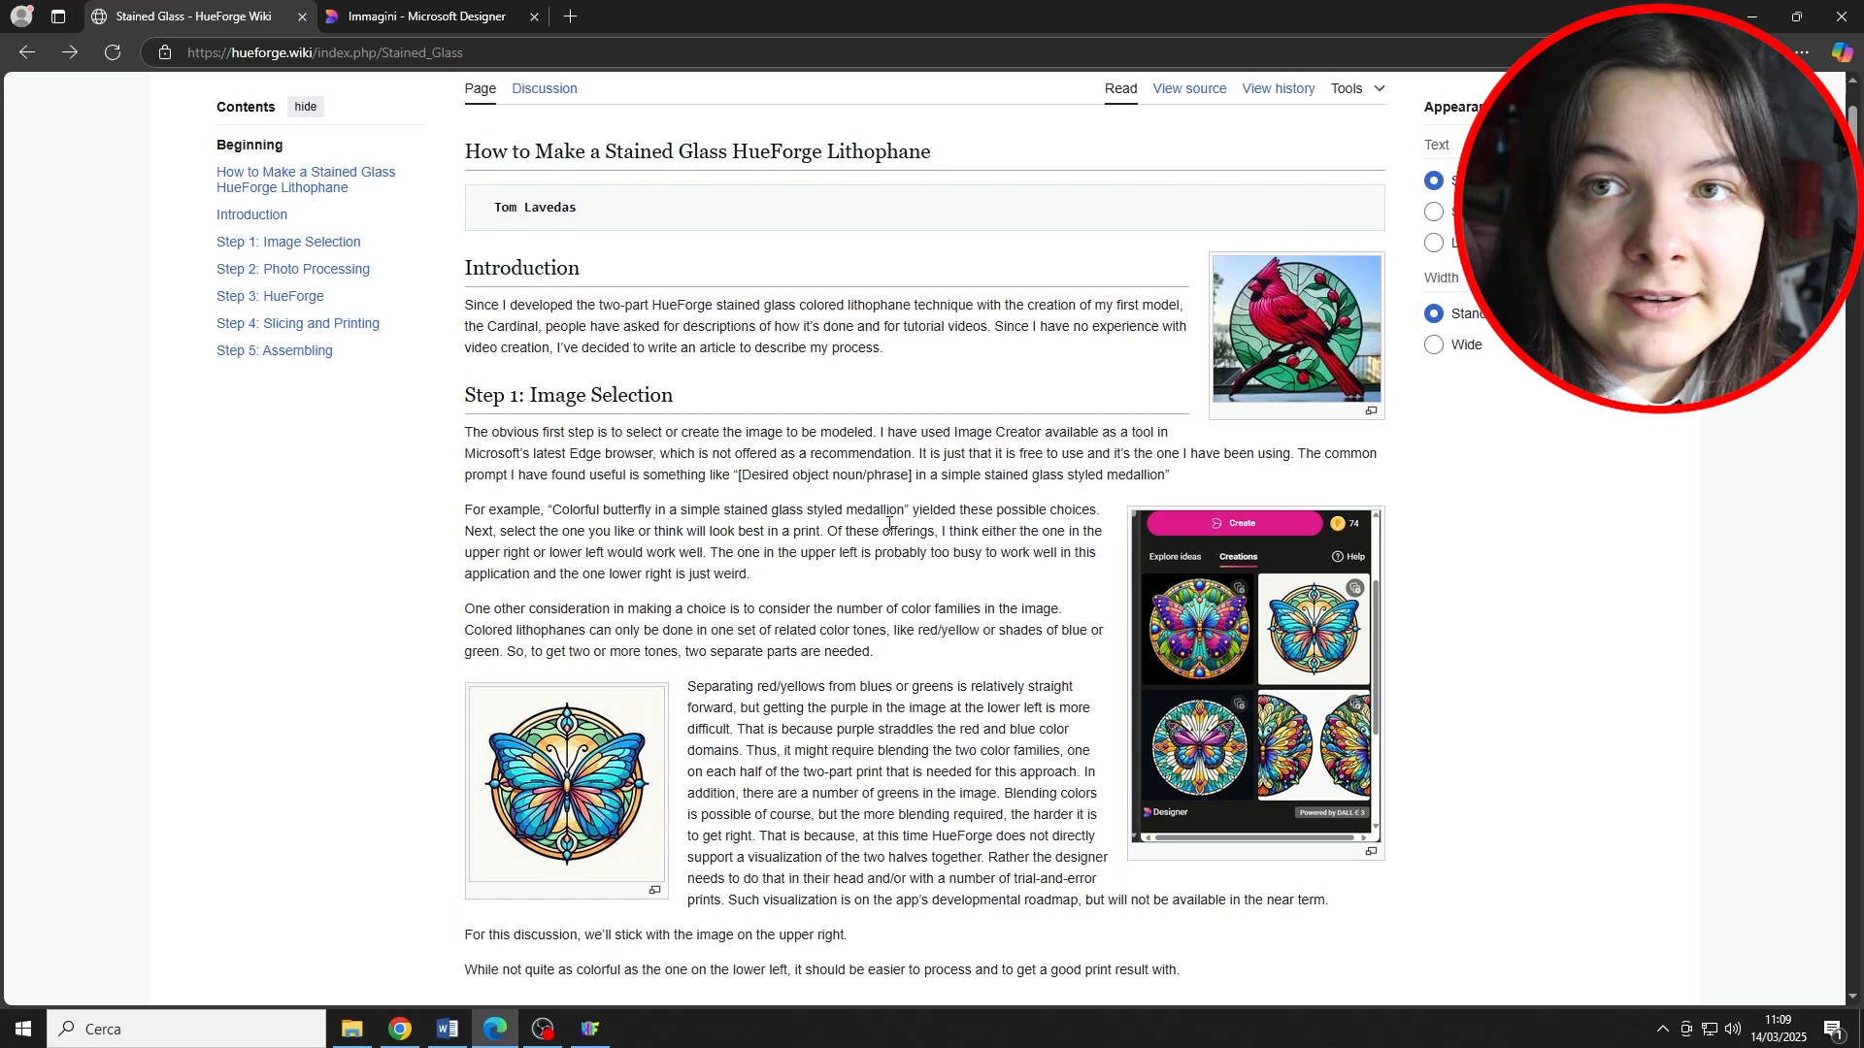
Step: Switch to Microsoft Designer and browse the generated dog medallion images at full size
click(462, 16)
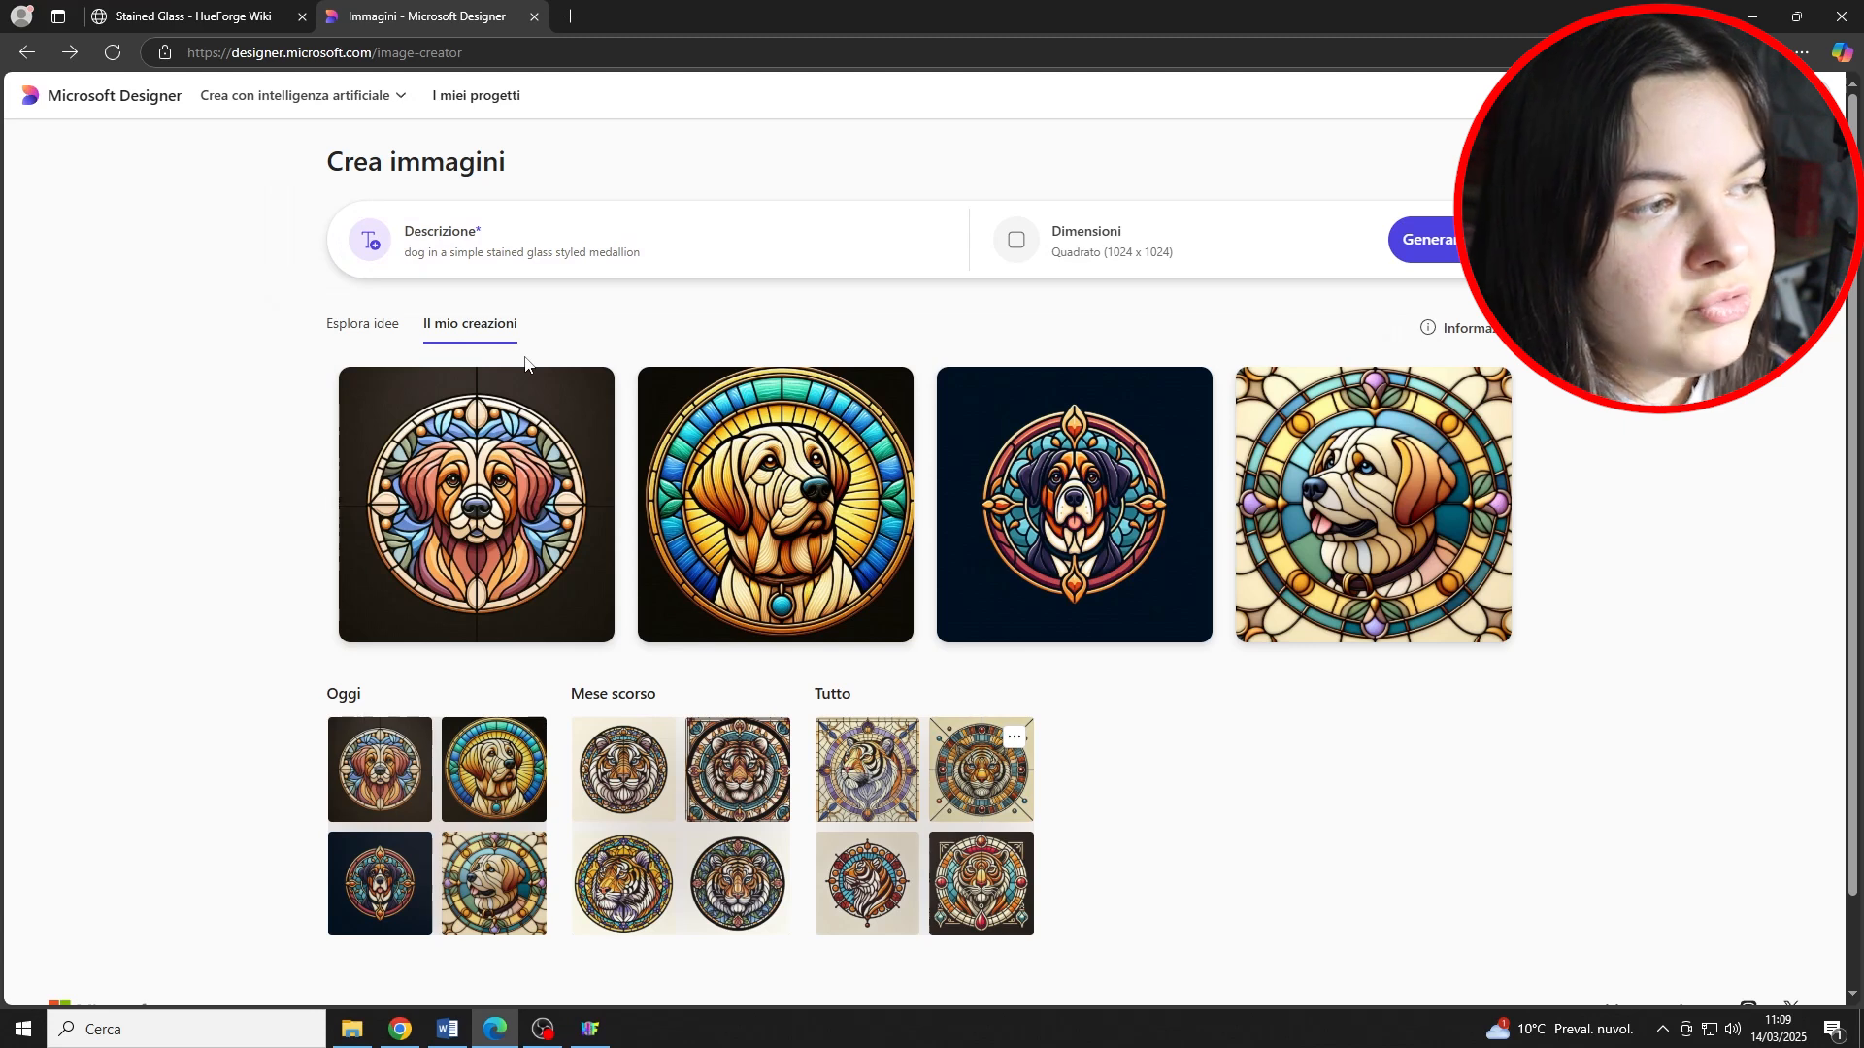
click(525, 528)
key(Right)
key(Right)
key(Right)
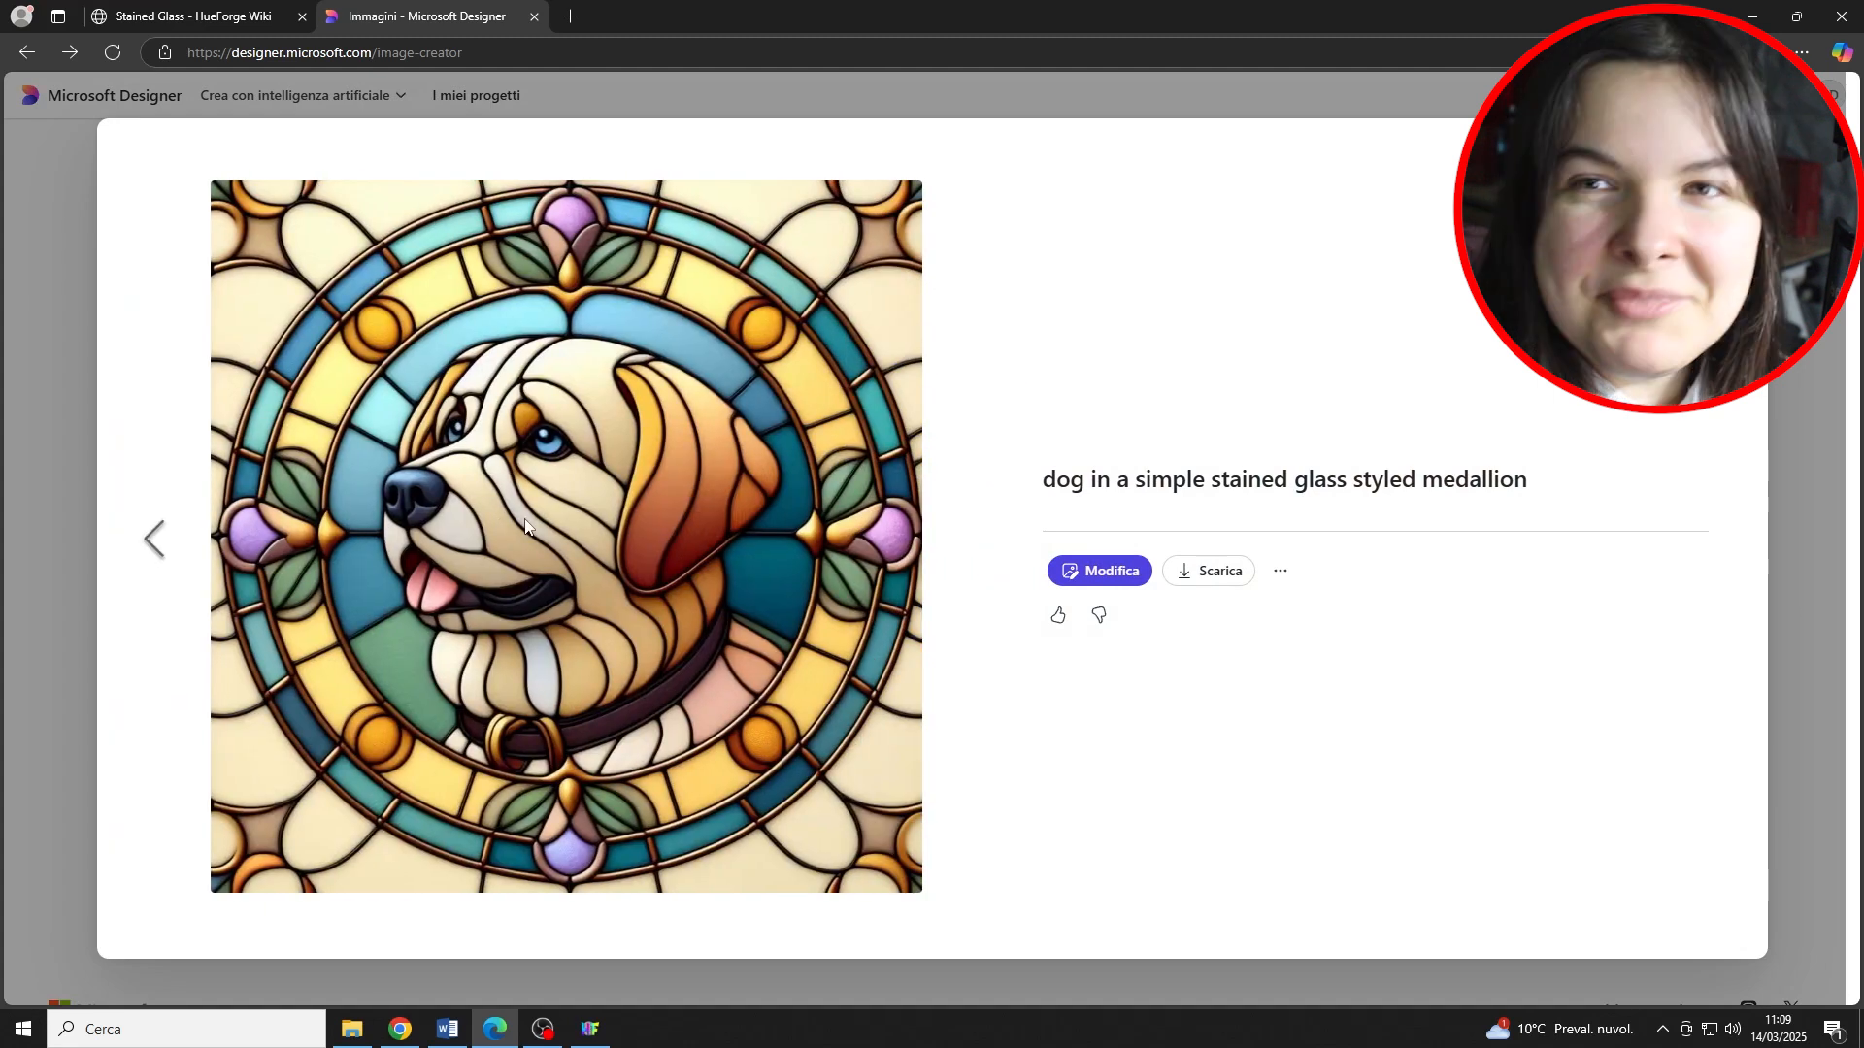
key(Escape)
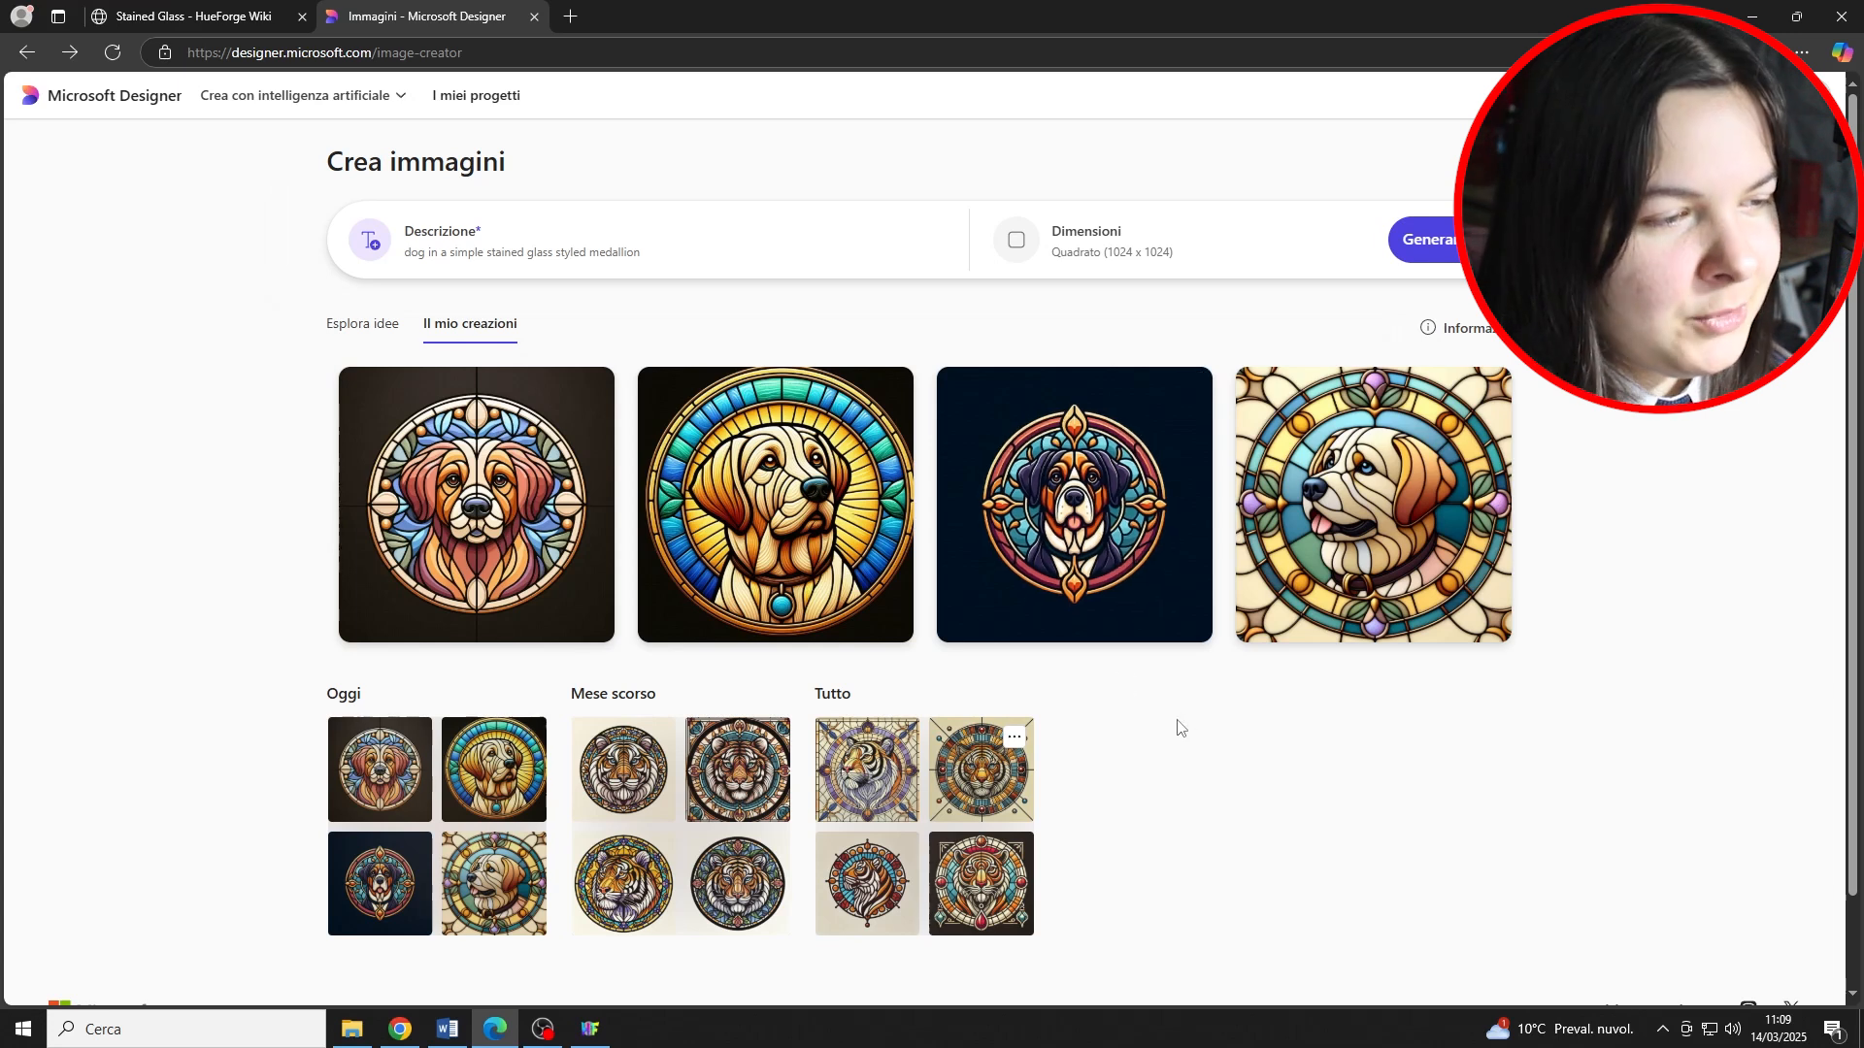
Step: Browse the earlier tiger medallion images at full size to find the one on a black background
click(916, 866)
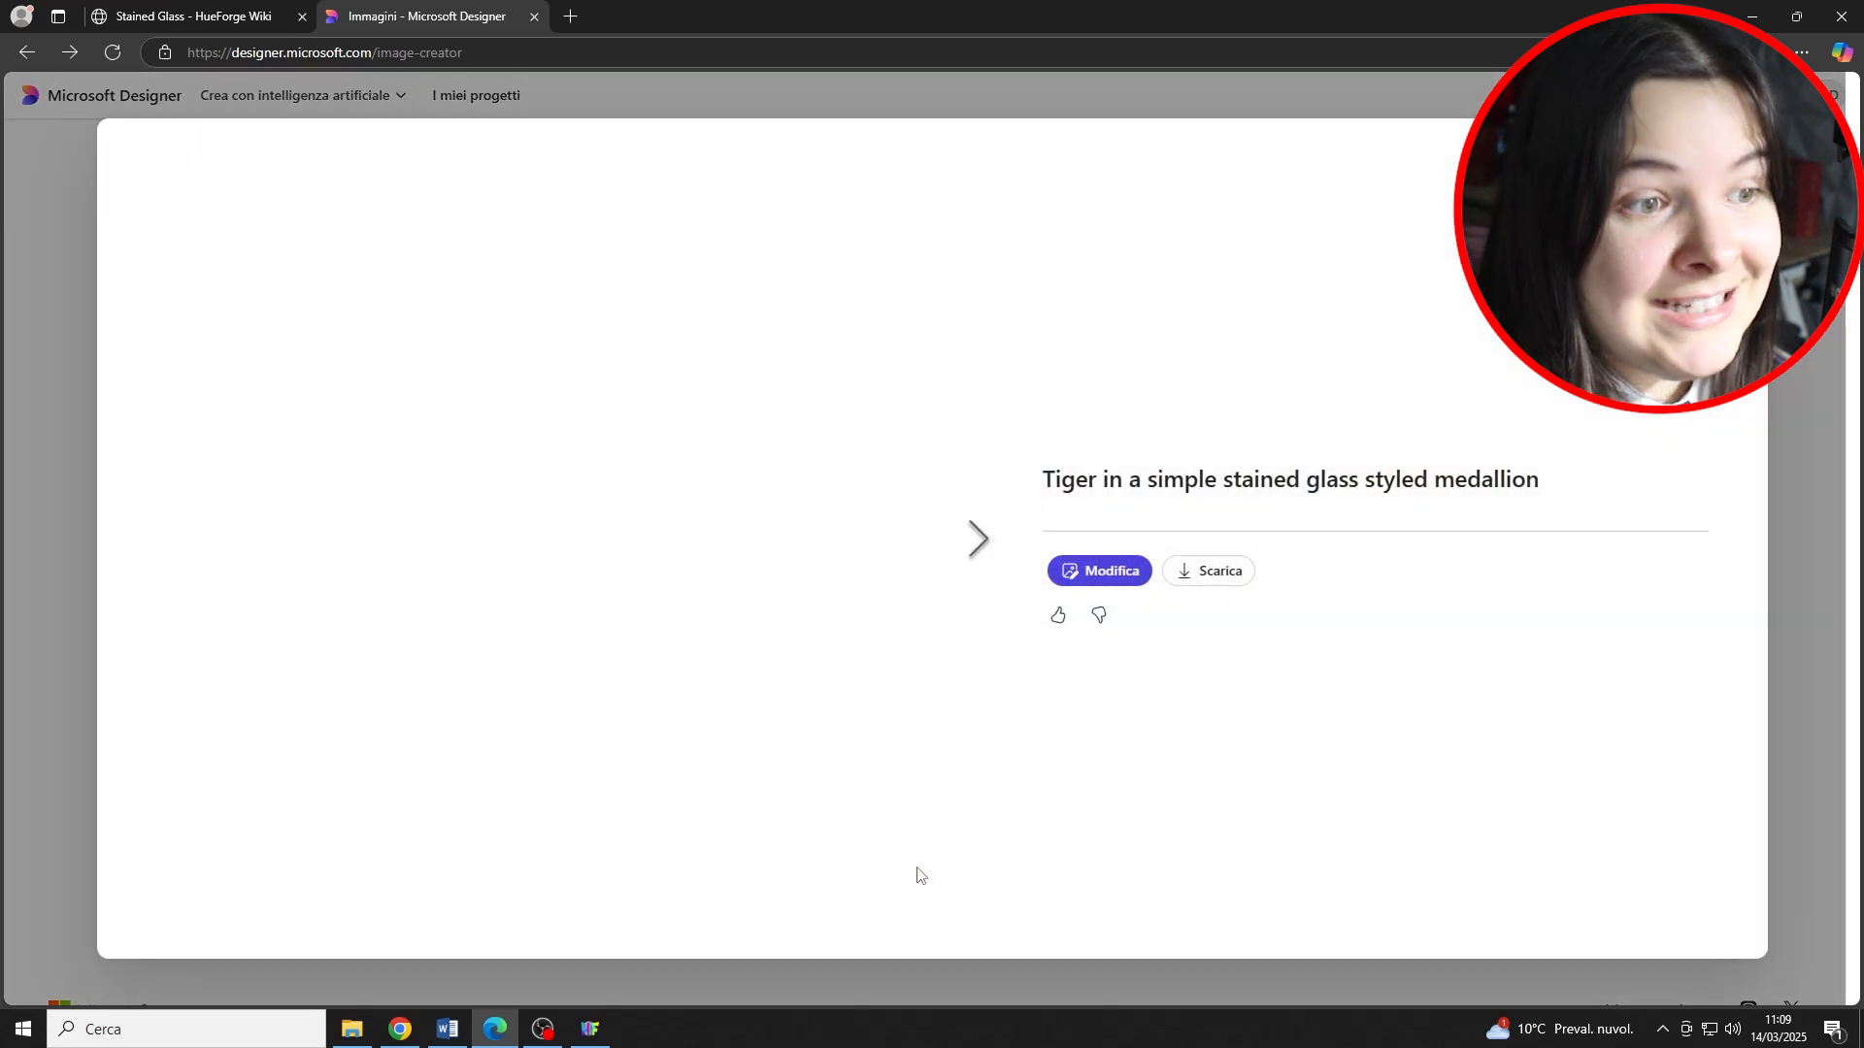
key(Right)
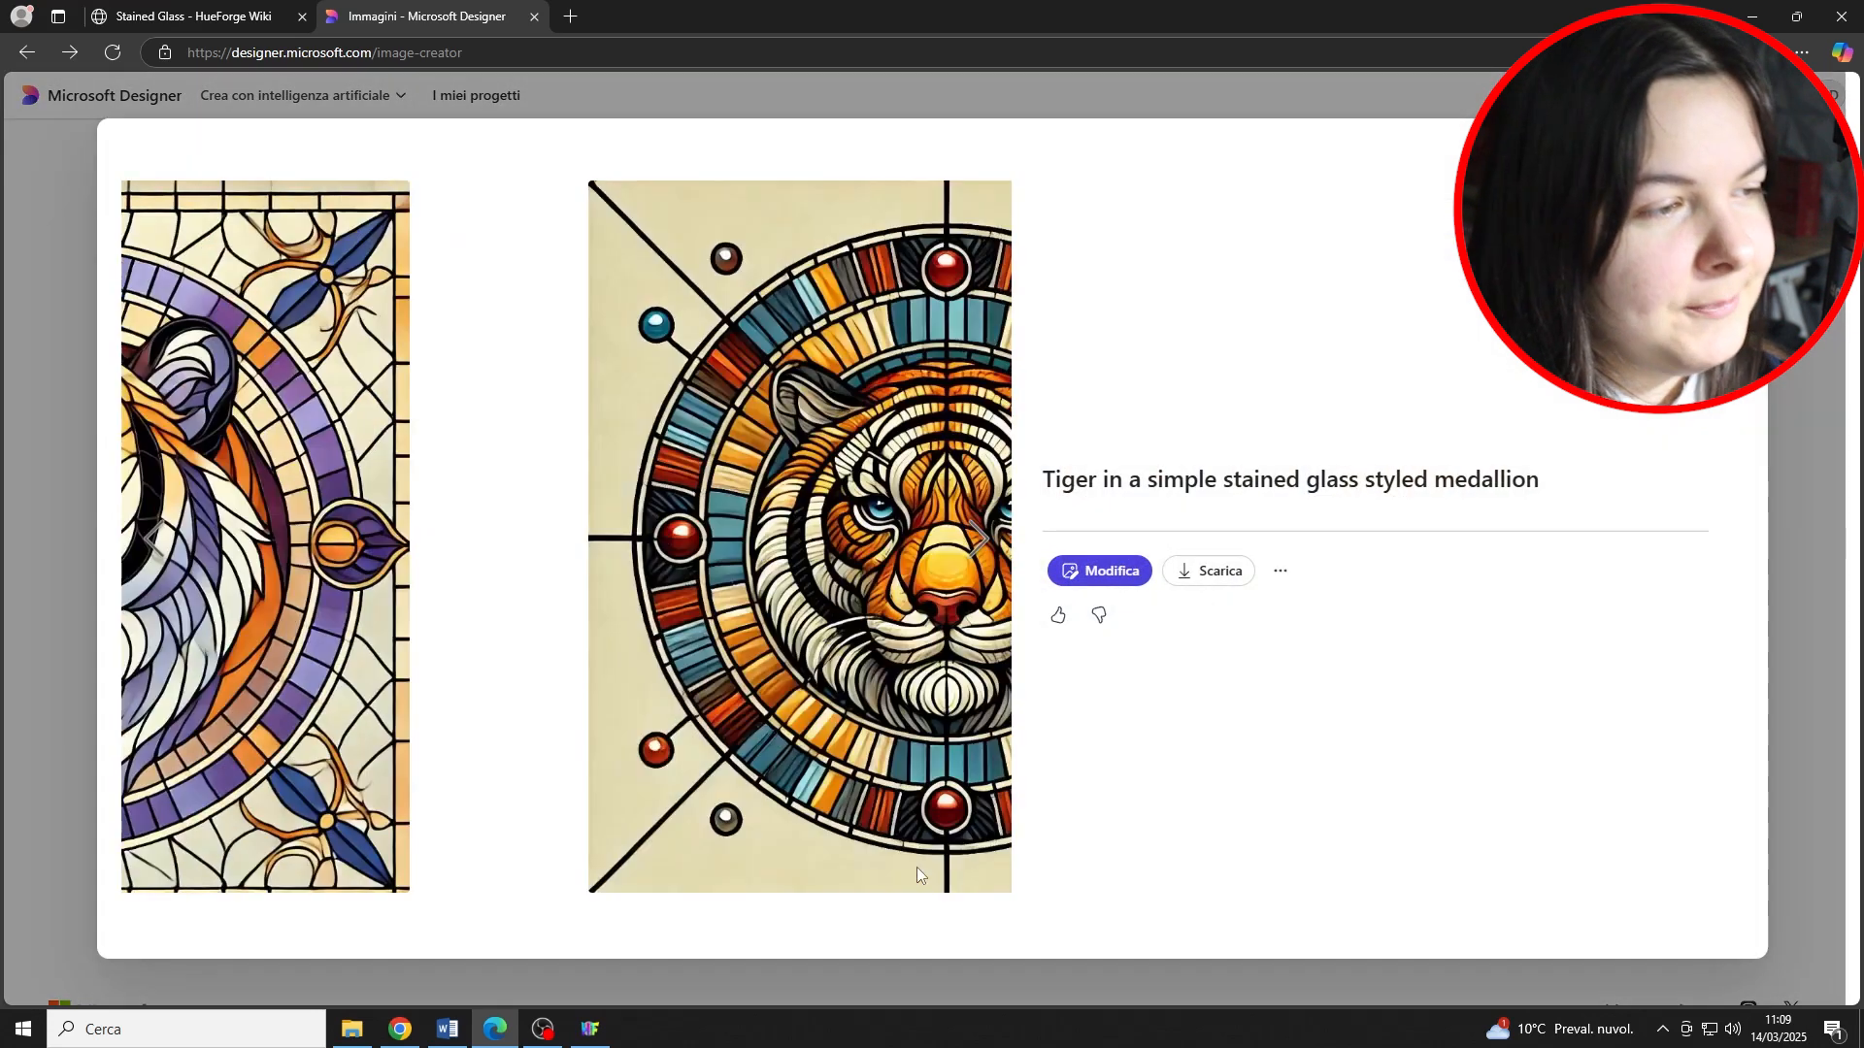
key(Right)
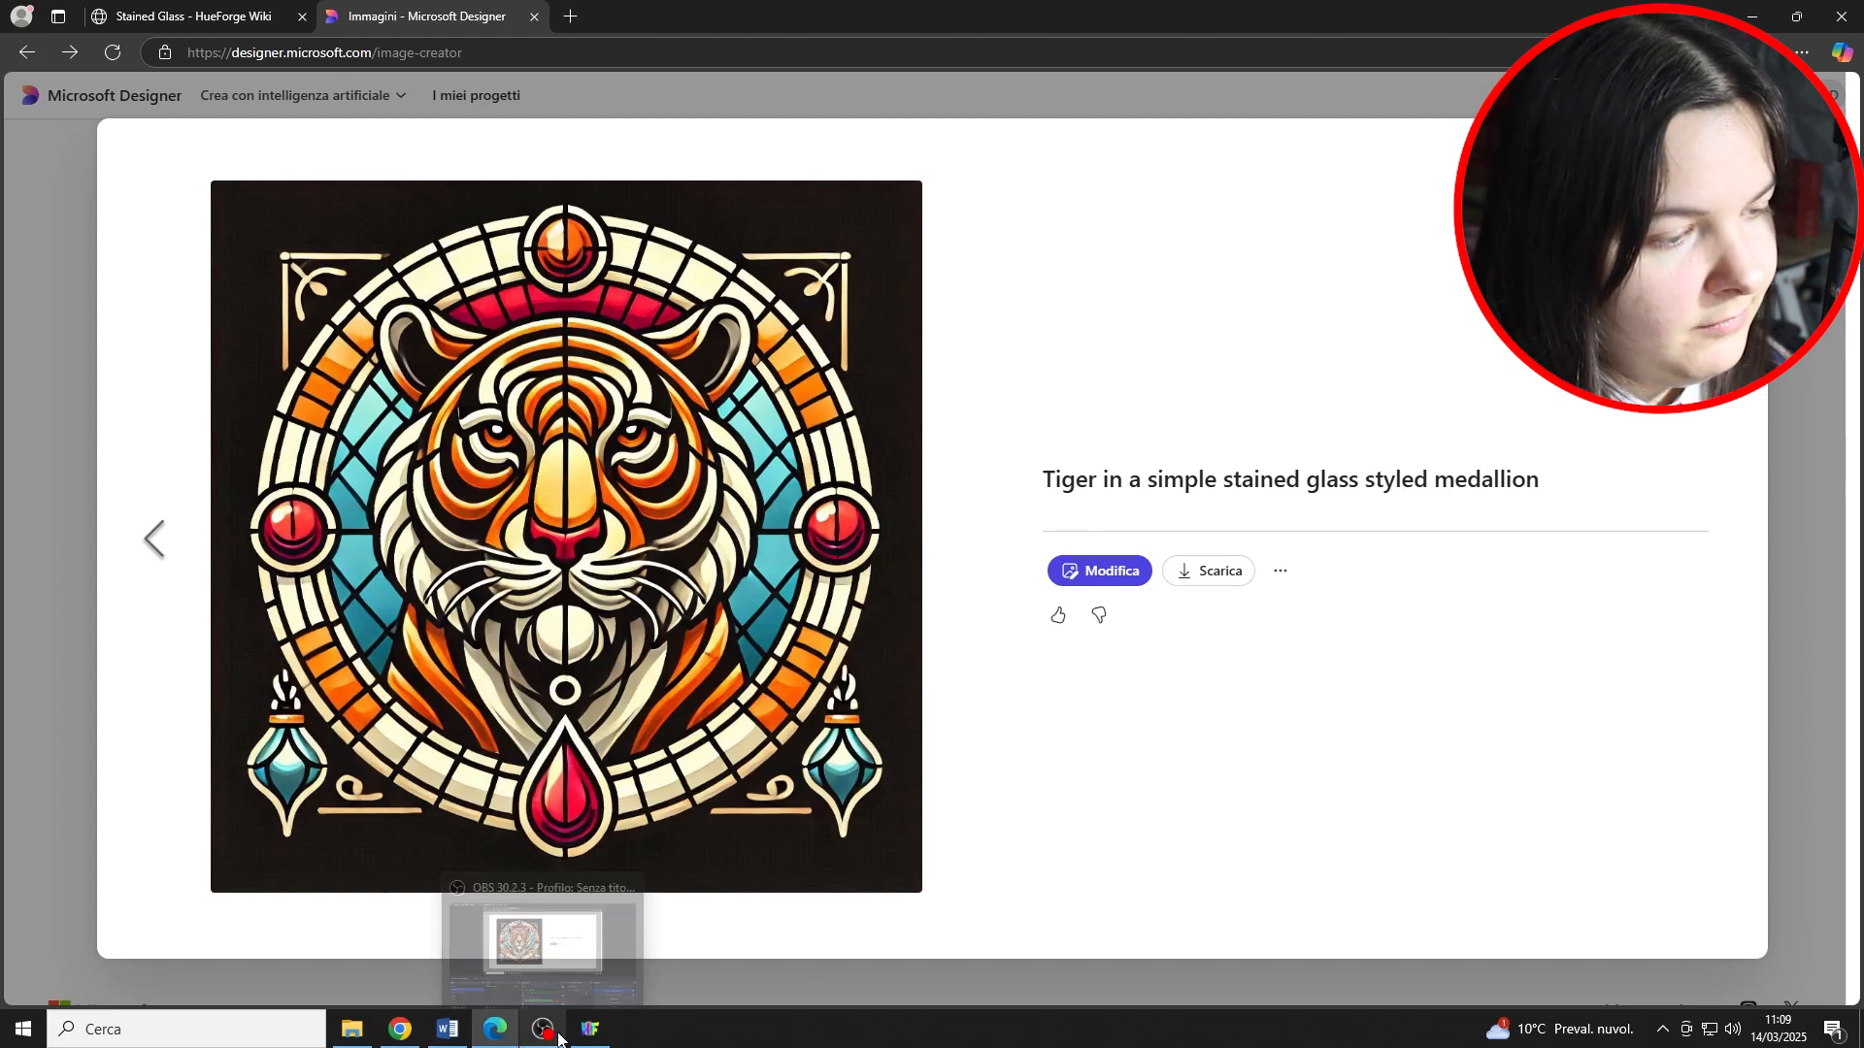
Step: Preview the image tiger_no bg.png enlarged, close it, and load the tiger image into HueForge
click(355, 1033)
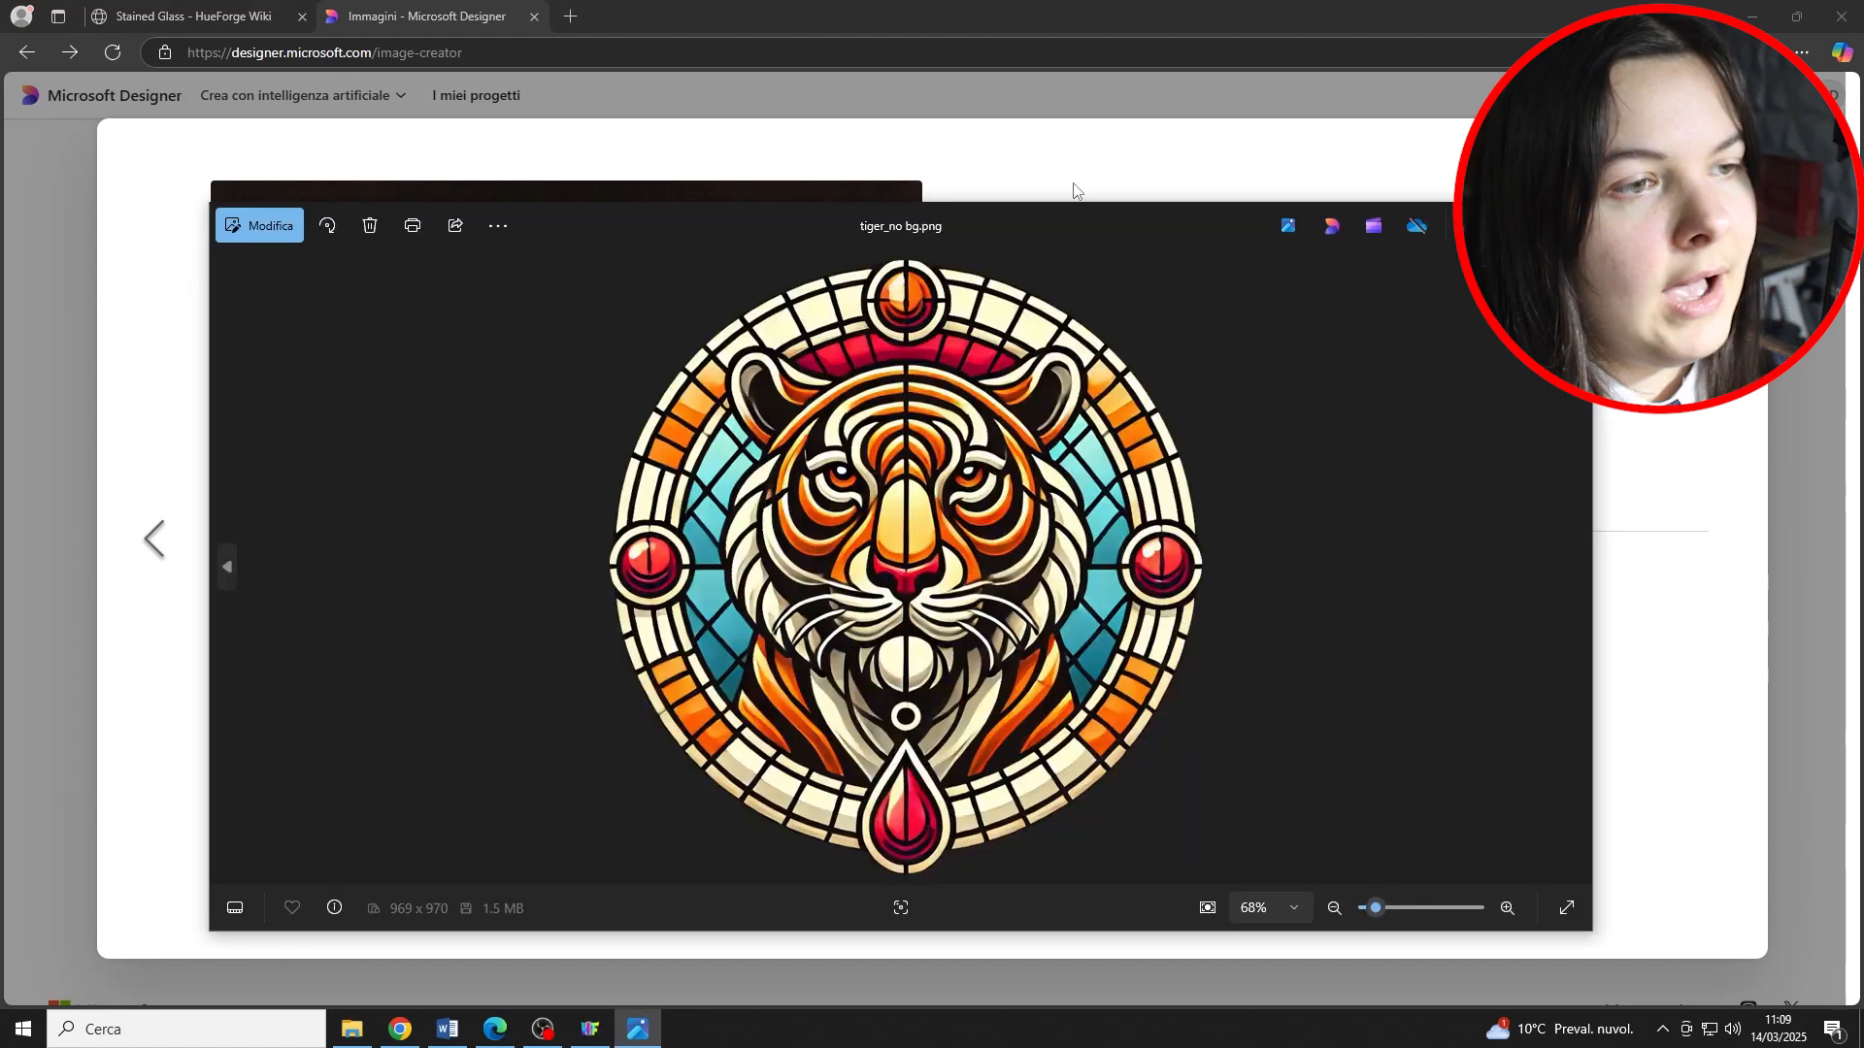
double_click(1076, 209)
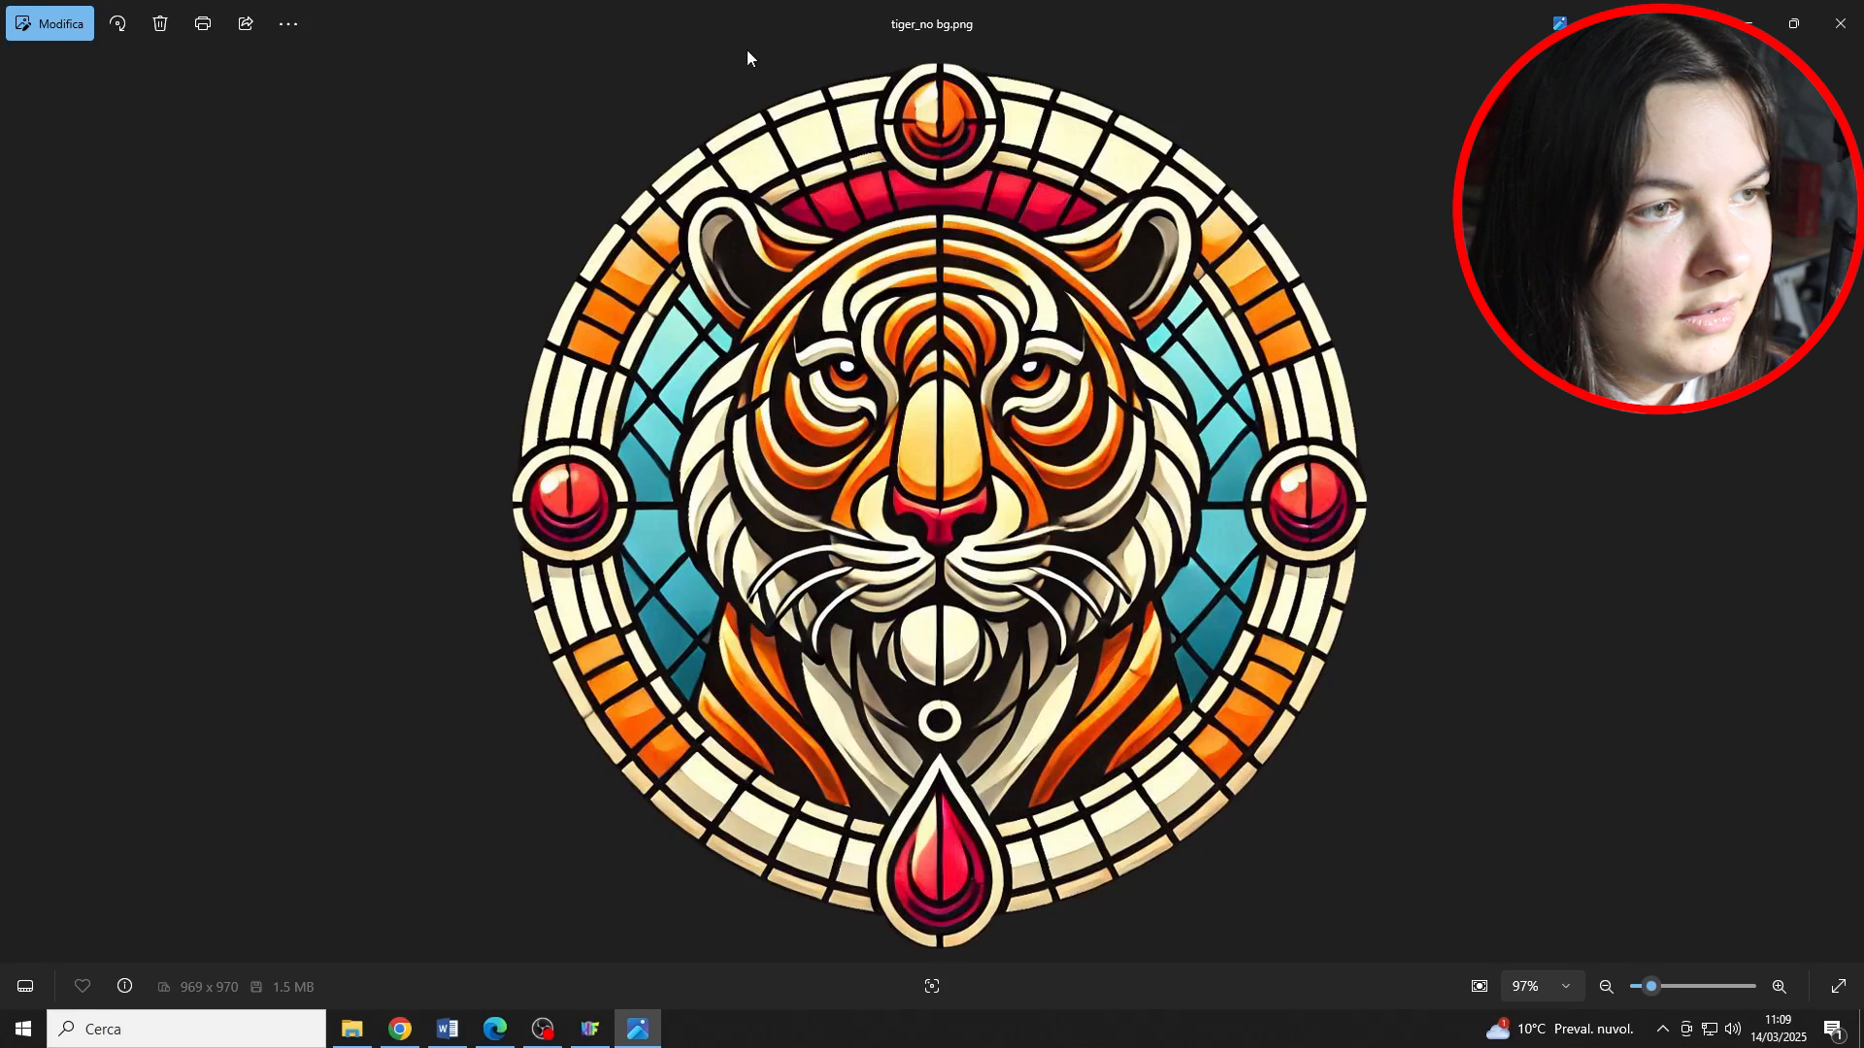
click(1845, 9)
click(610, 1027)
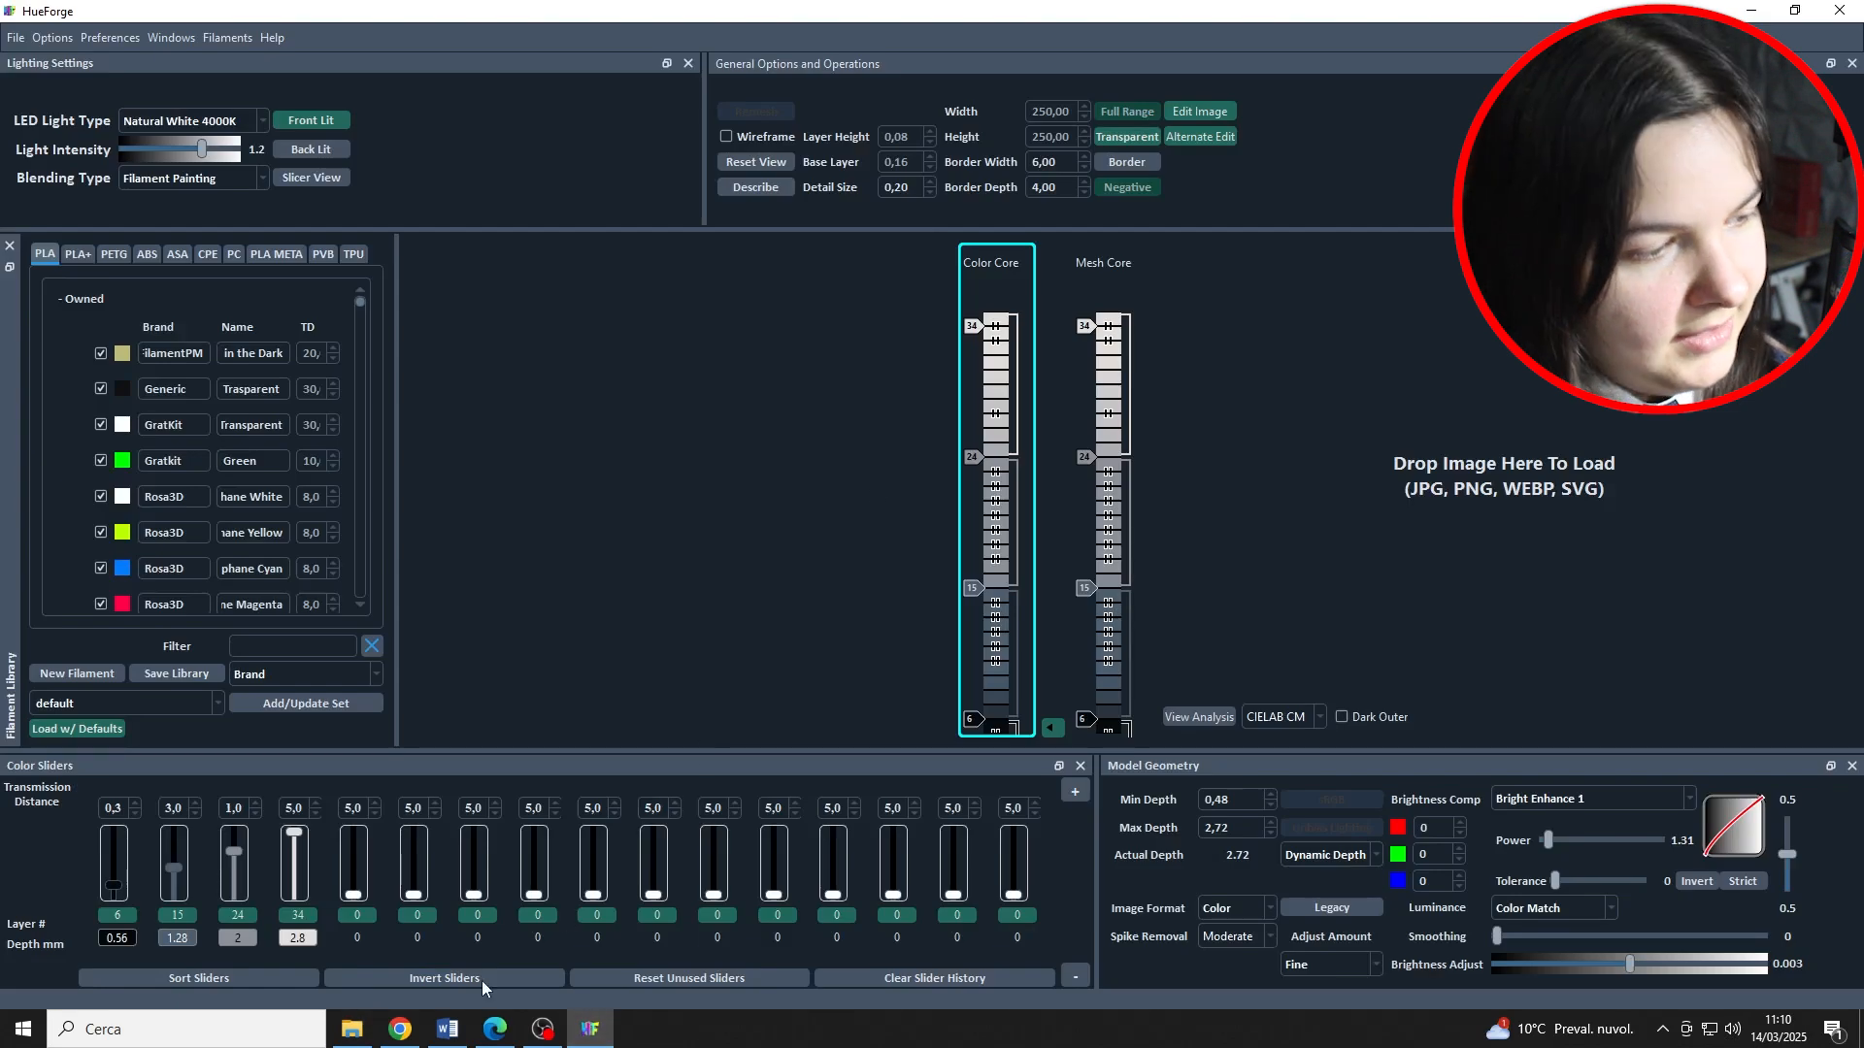
drag(1015, 515, 1431, 498)
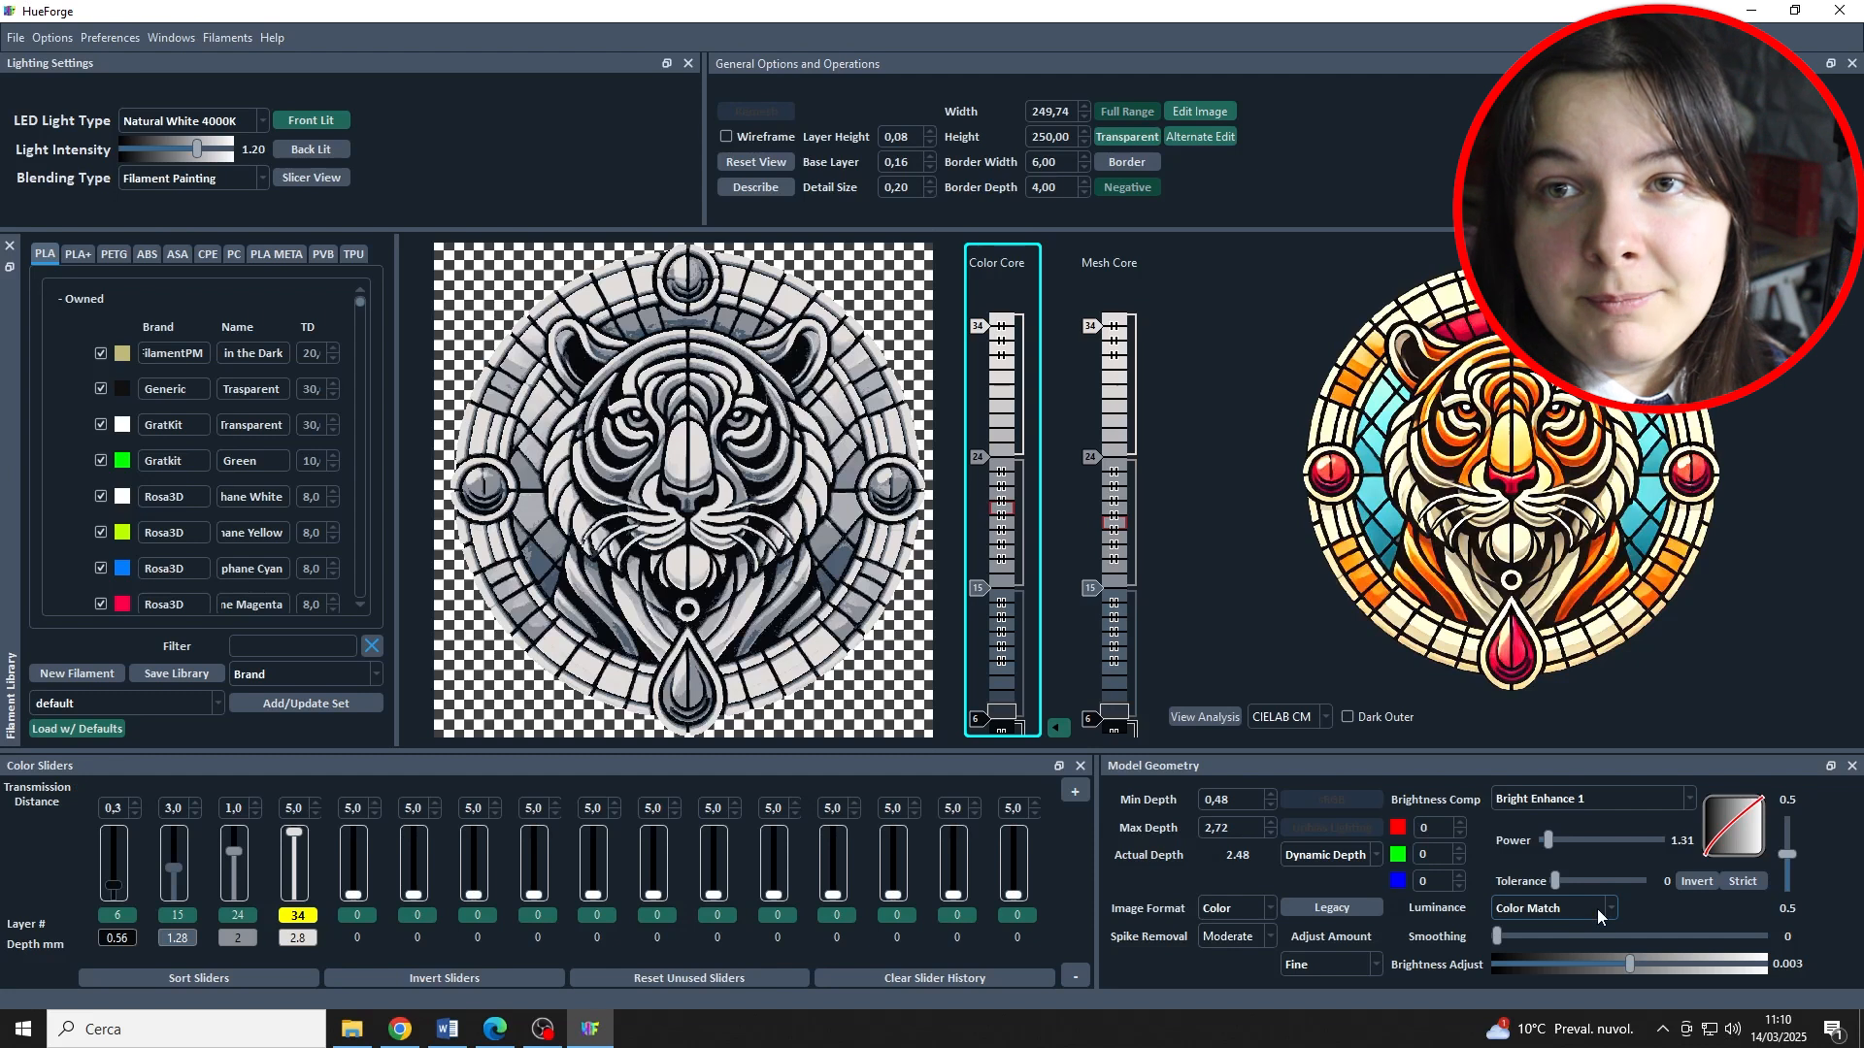
Step: Make the Mesh Core active and disable its four default color sliders at layers 6, 15, 24 and 34
click(1060, 726)
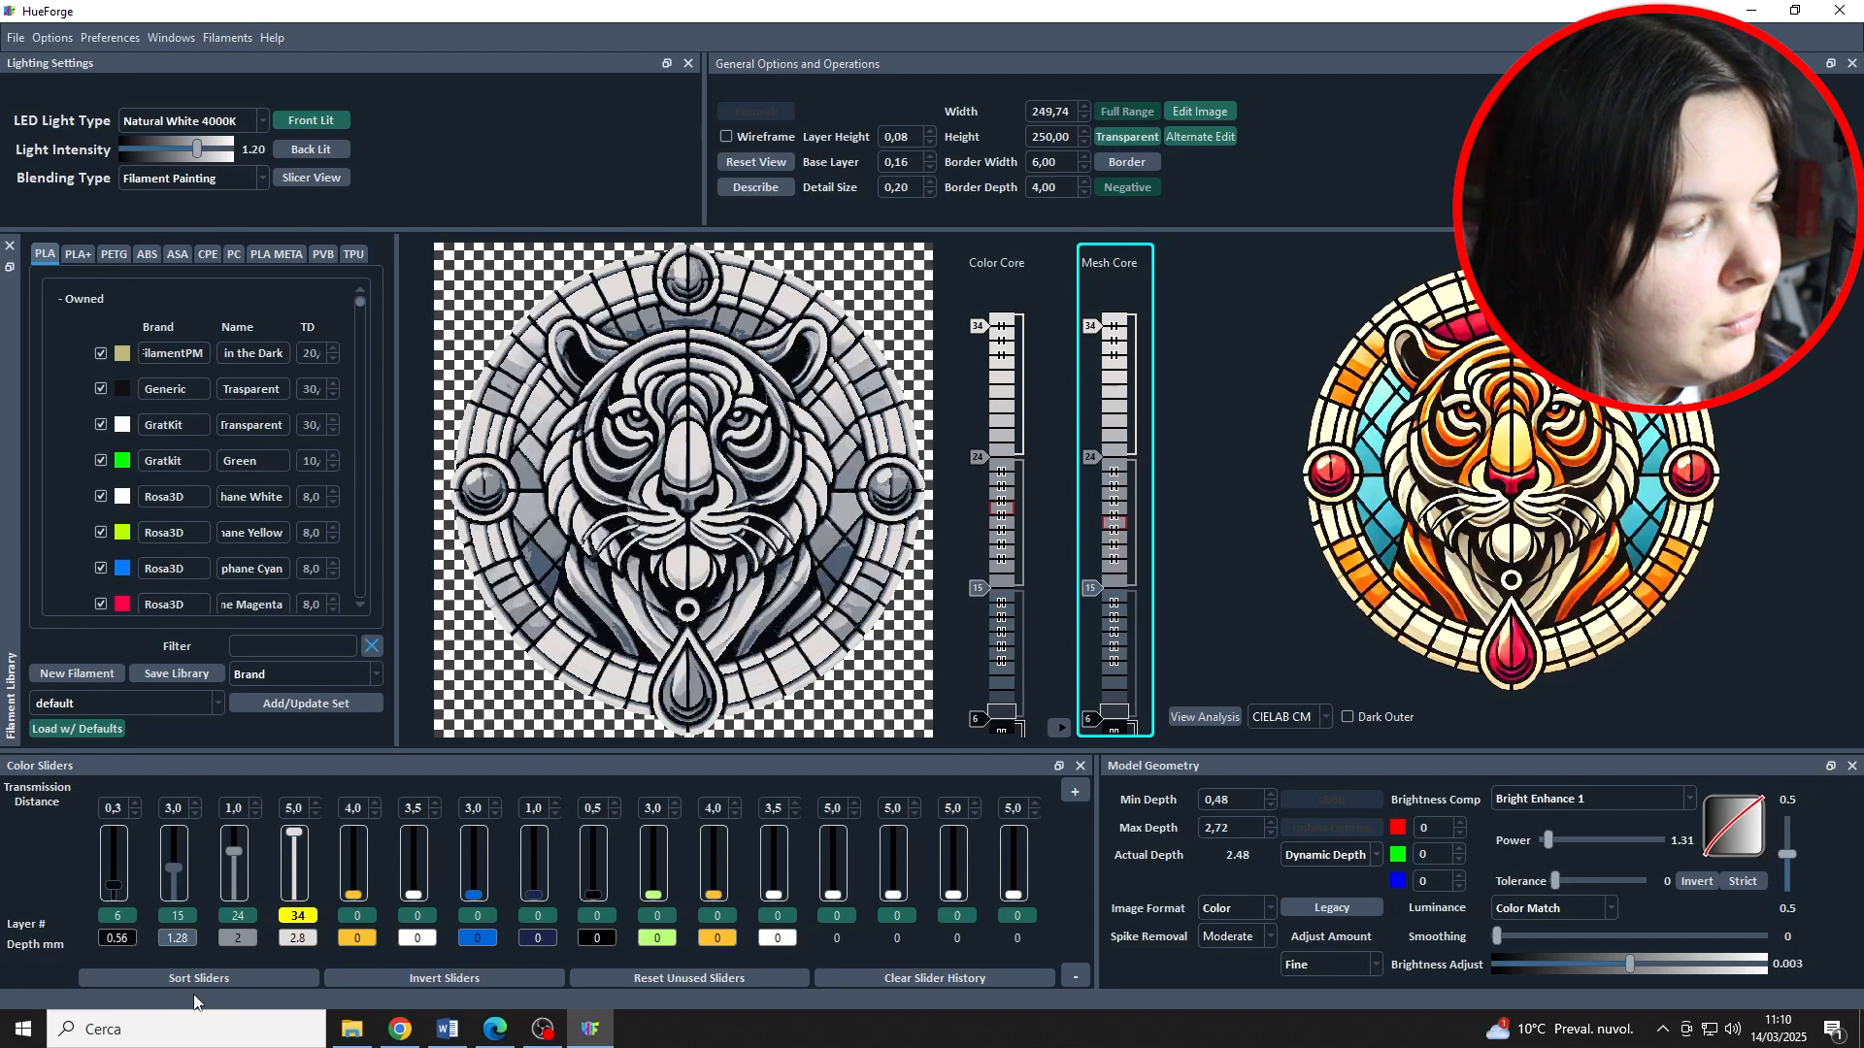
click(118, 918)
click(178, 918)
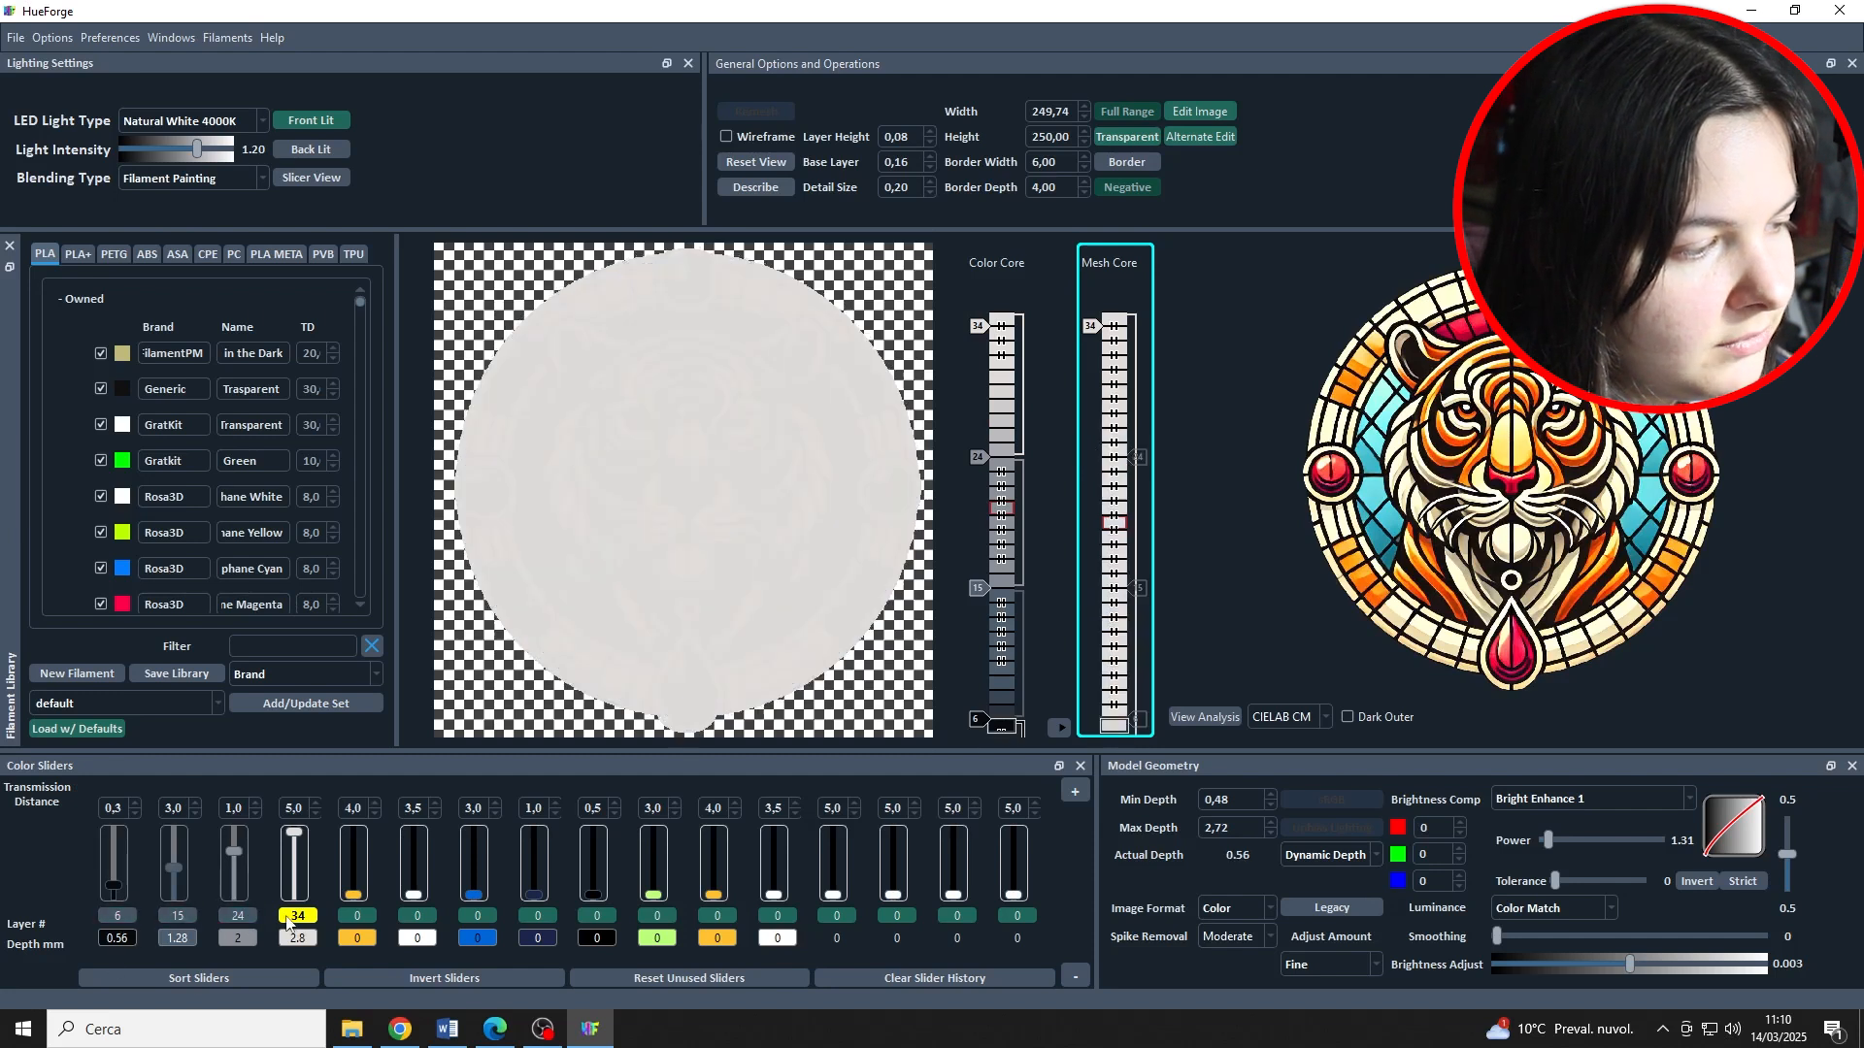
click(298, 917)
Step: Assign the Rosa3D White, Yellow, Cyan and Magenta filaments to the fifth through eighth Mesh Core color sliders
drag(122, 500, 361, 859)
drag(117, 537, 415, 860)
drag(127, 573, 473, 861)
drag(123, 604, 534, 860)
Step: Assign a black PLA+ filament to the ninth color slider and return to the PLA filament list
scroll(167, 336, down, 1)
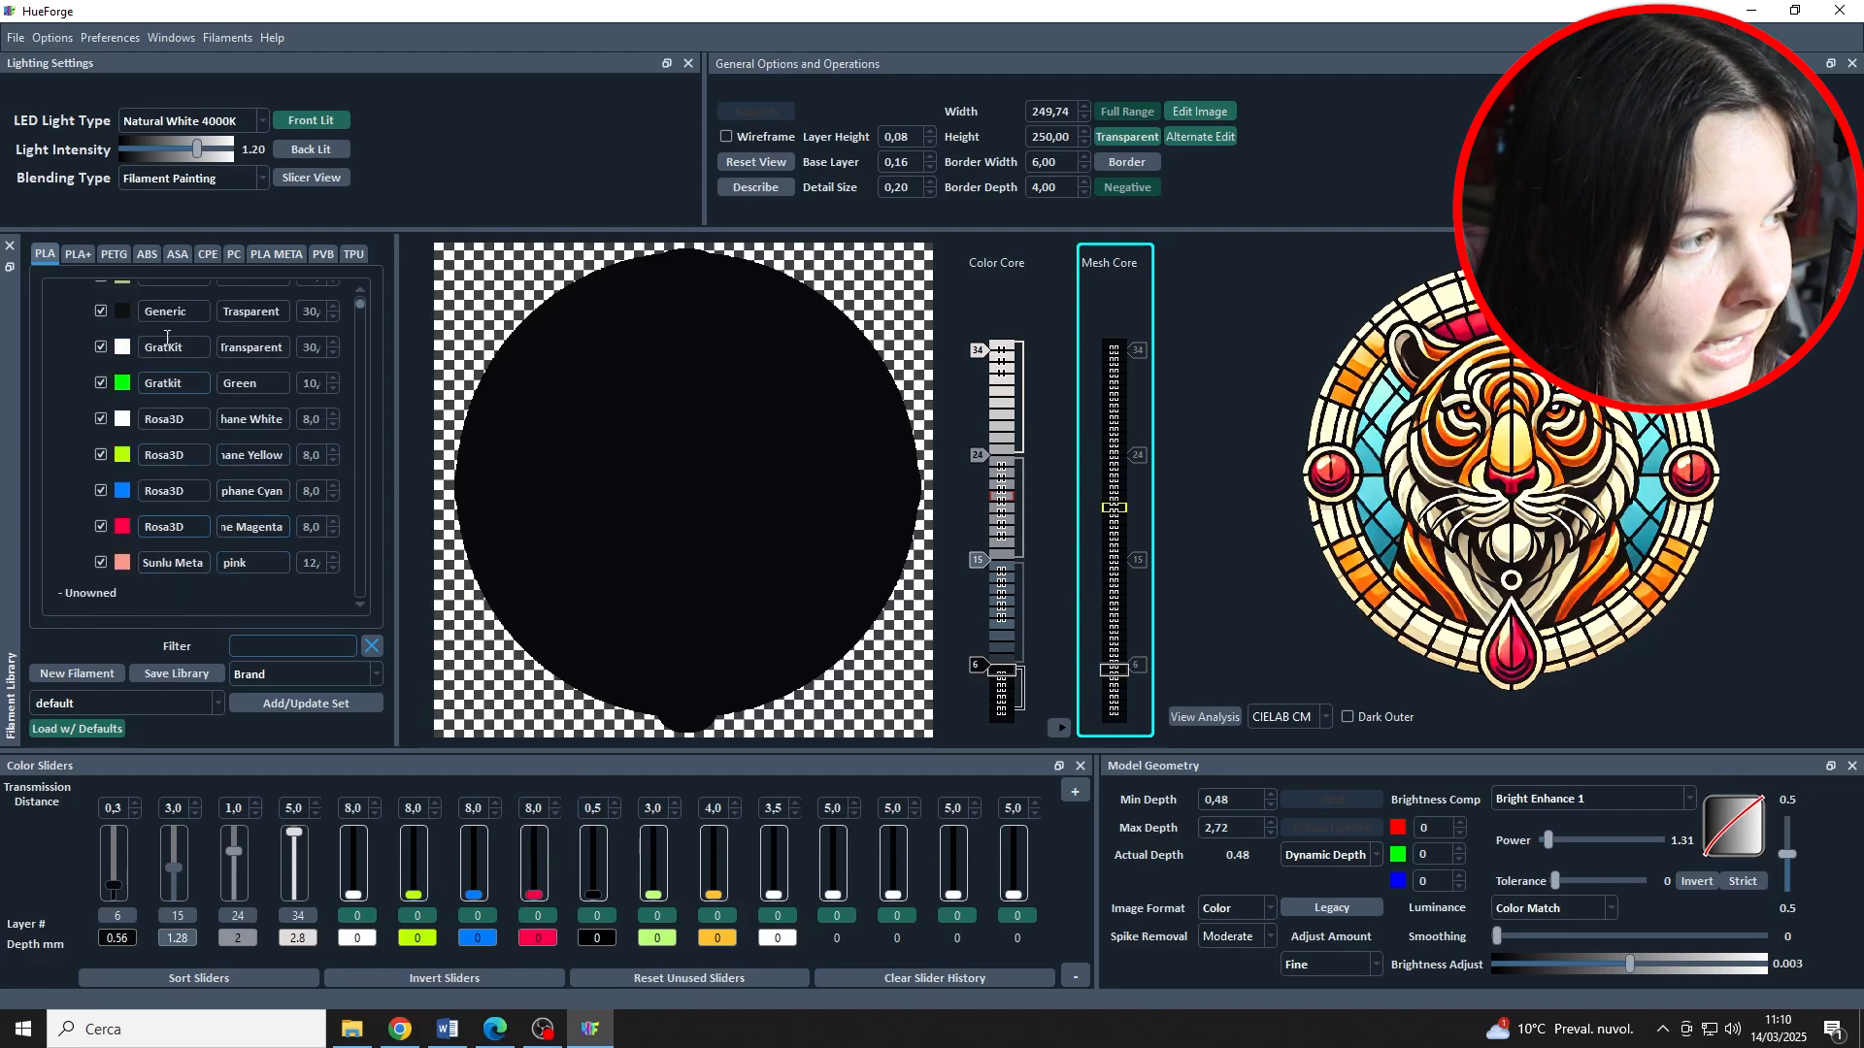
click(78, 254)
drag(123, 425, 598, 884)
click(45, 254)
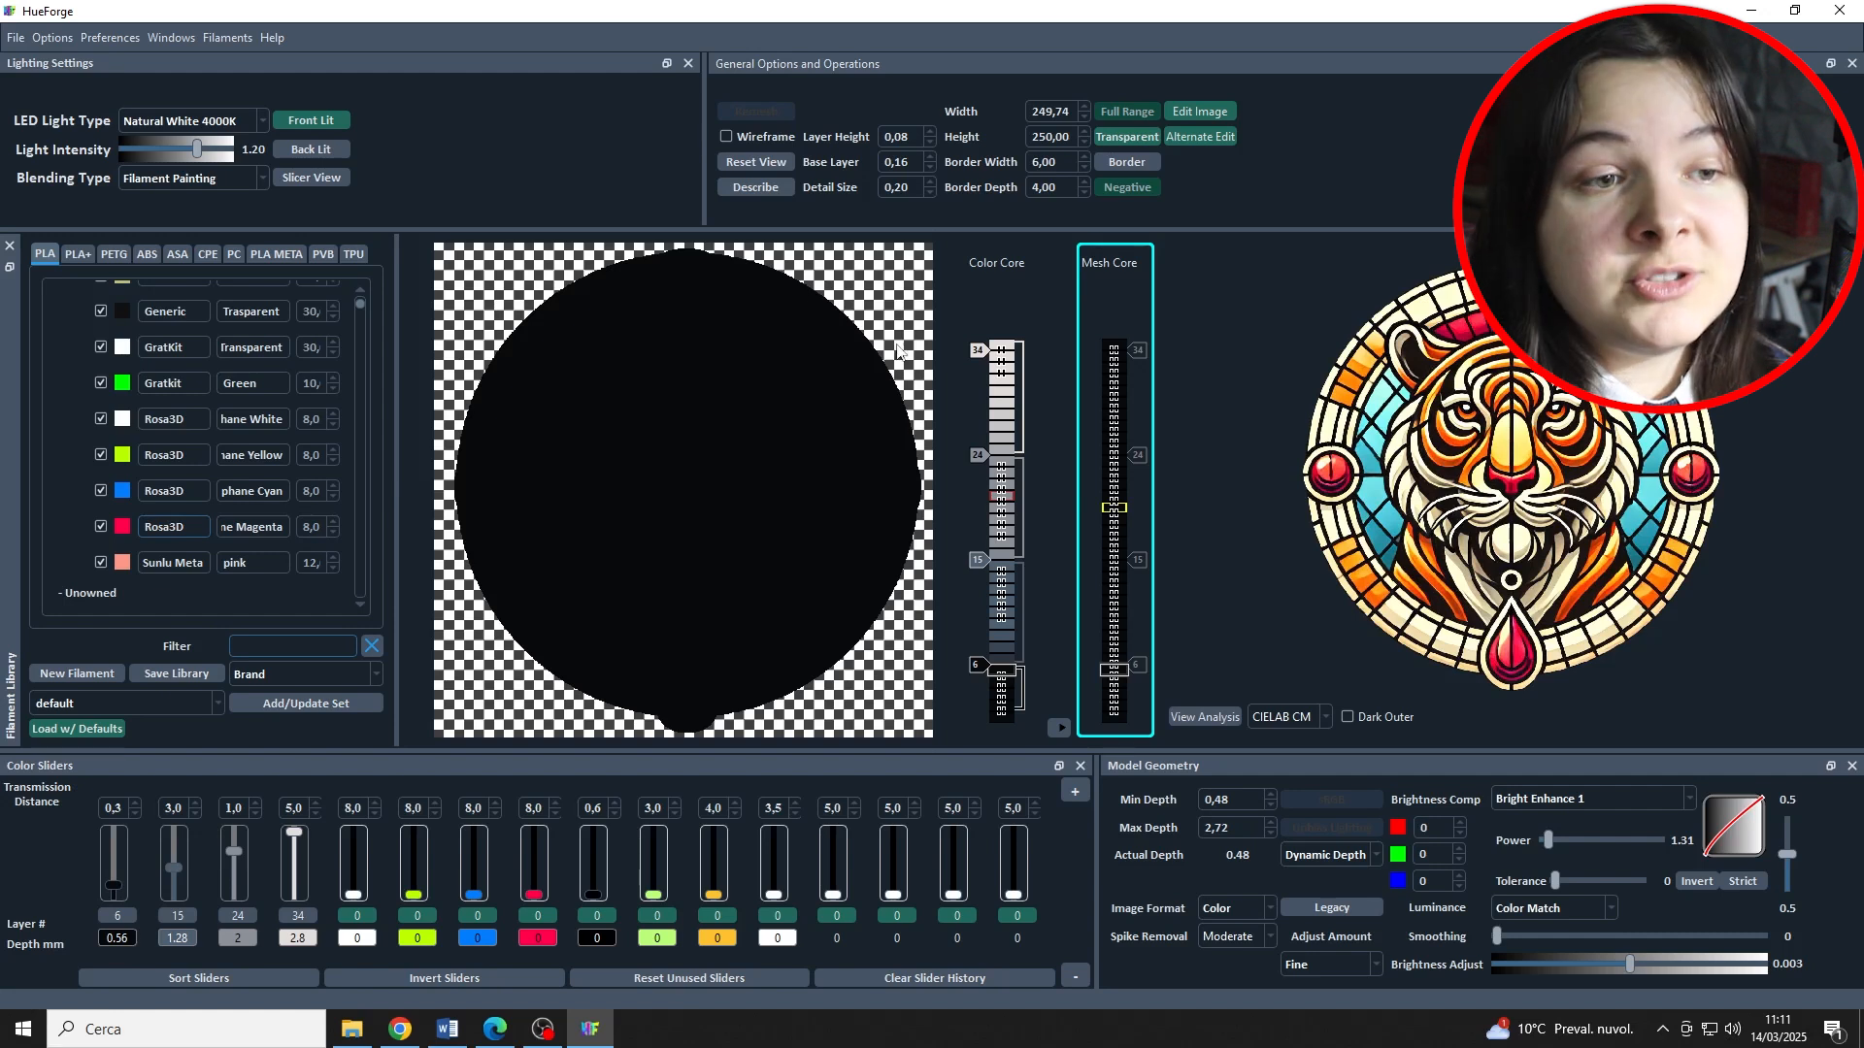
Step: Set the Mesh Core's white slider to layer 8 and its black slider to layer 34
mouse_move(1236, 421)
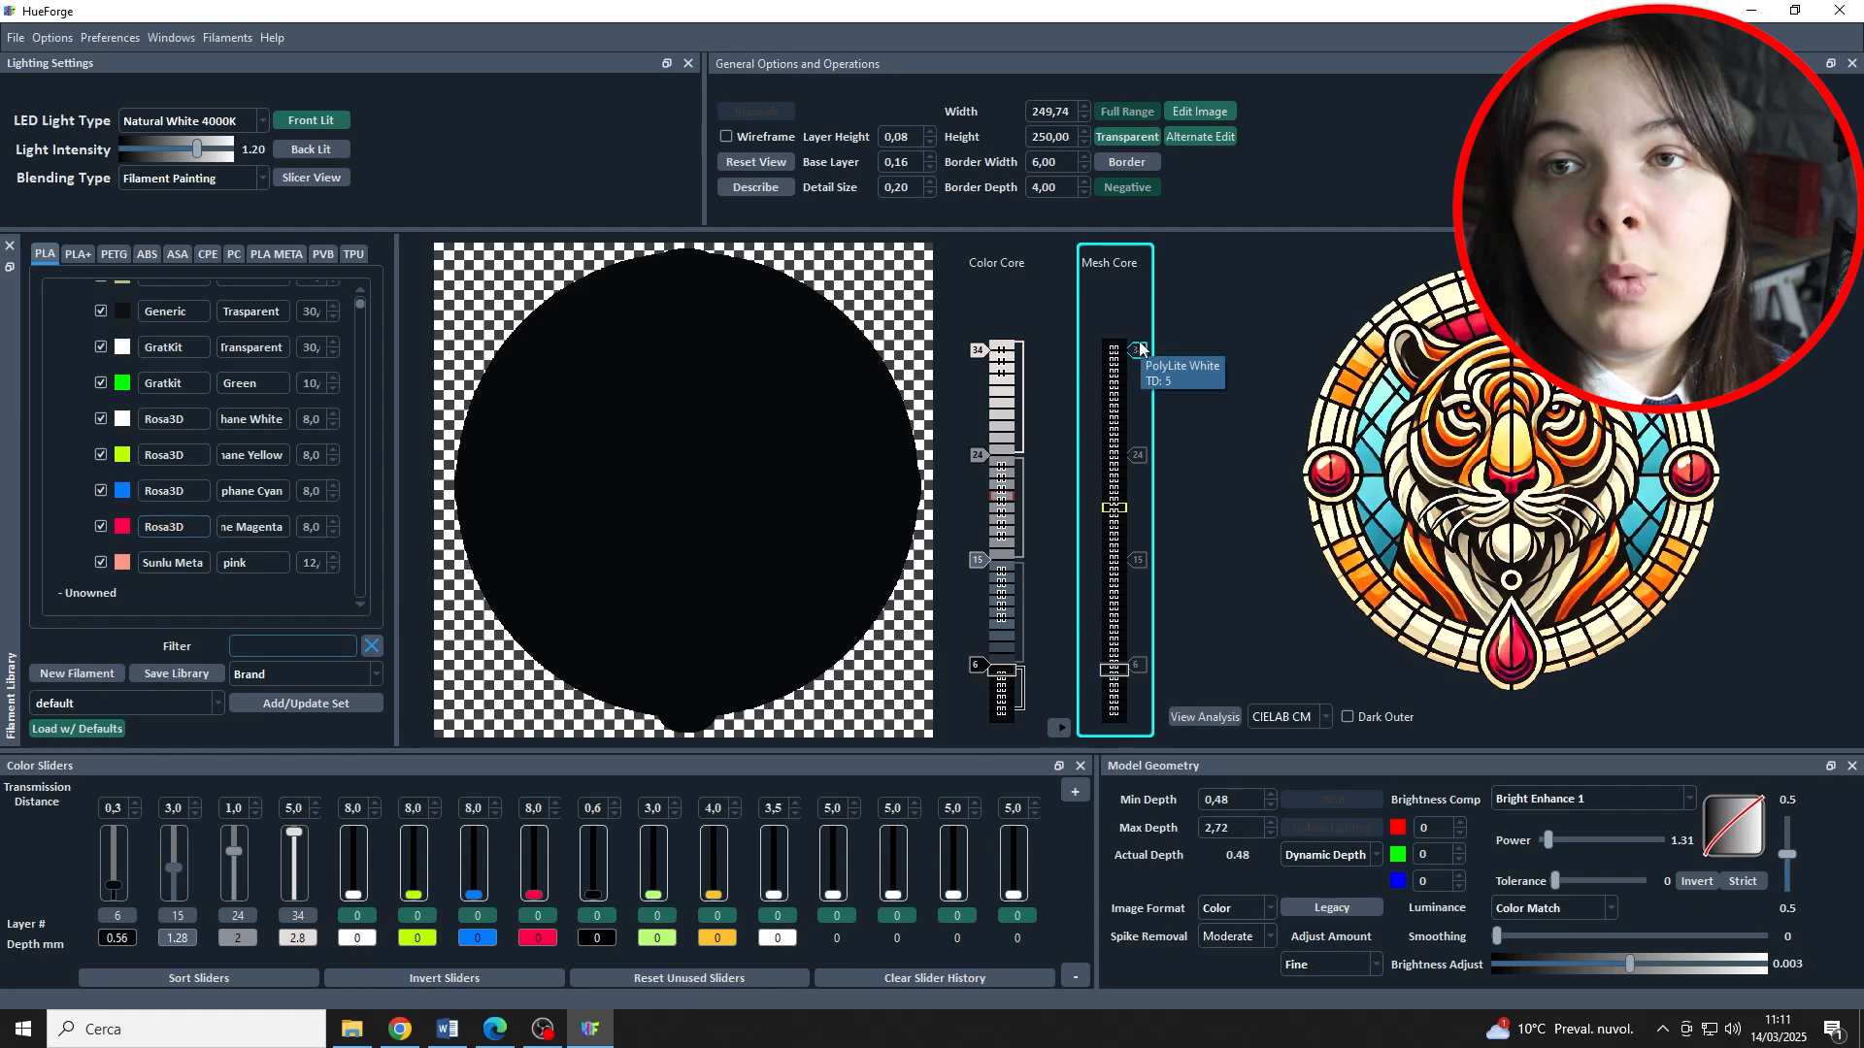
drag(354, 897, 356, 892)
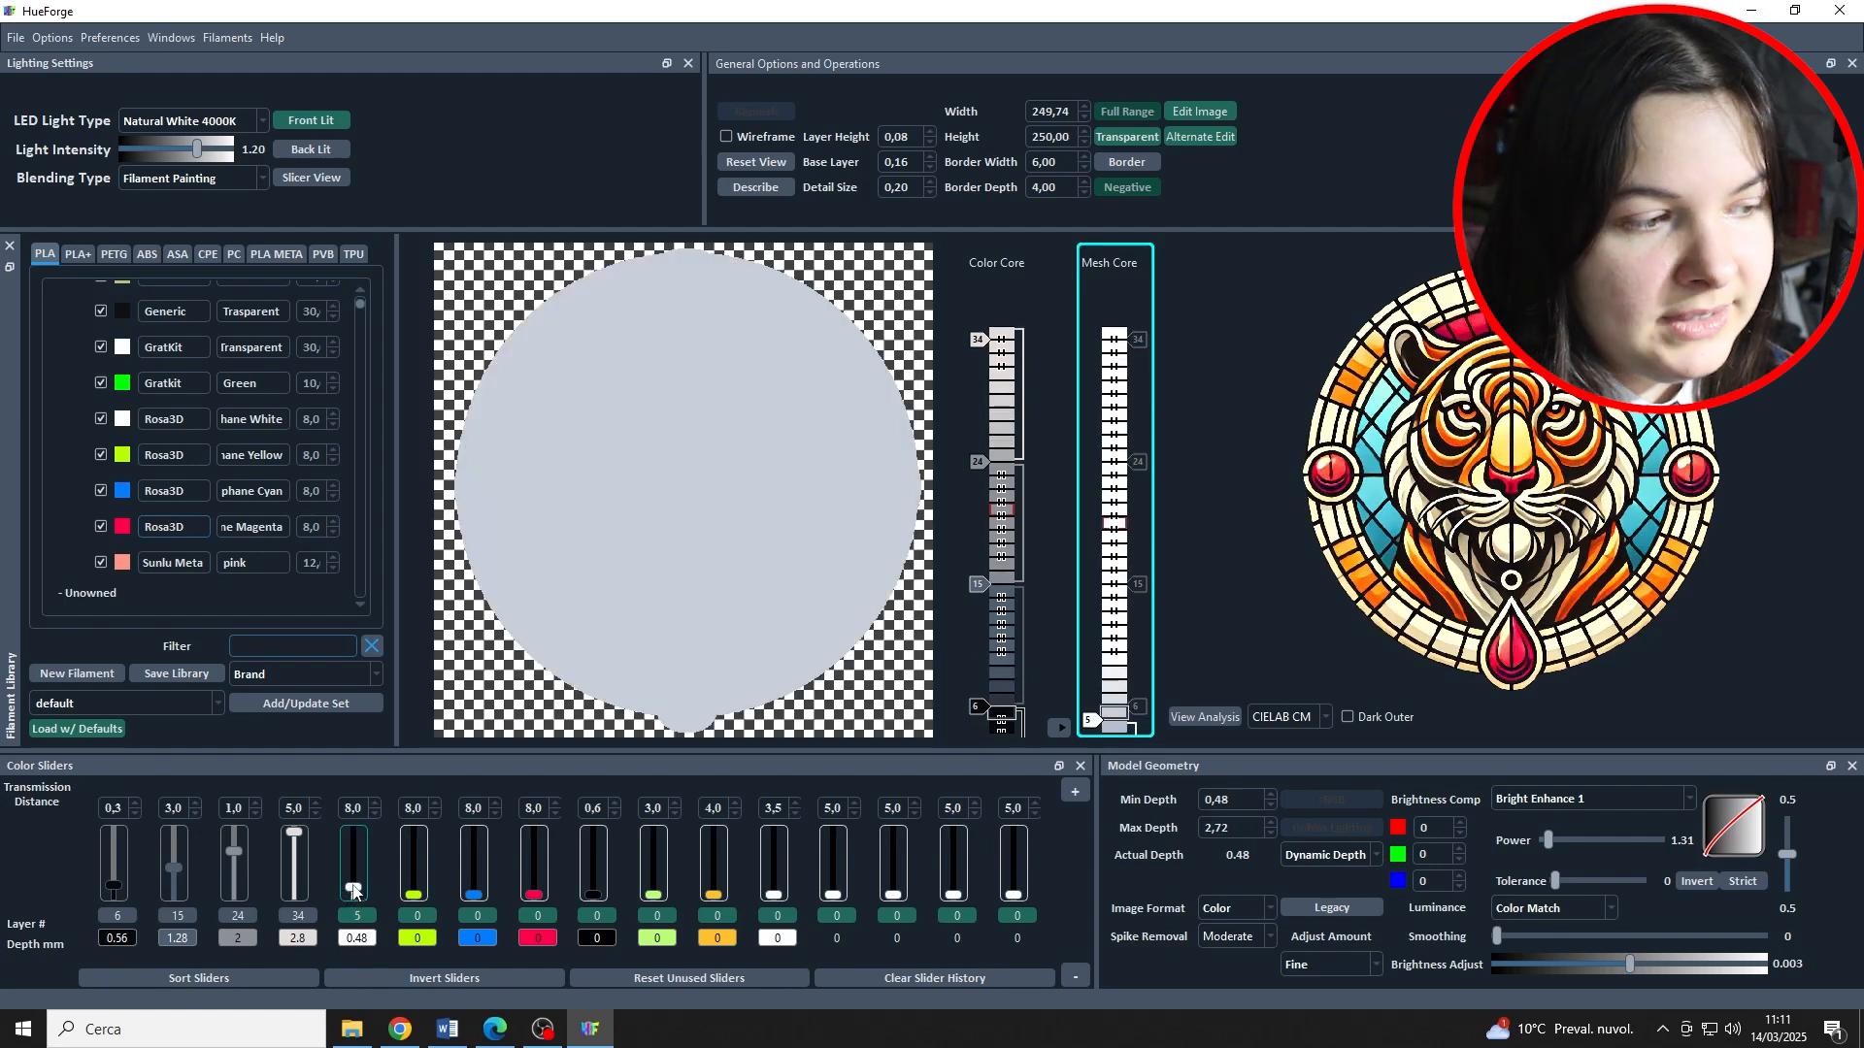
drag(355, 892, 355, 886)
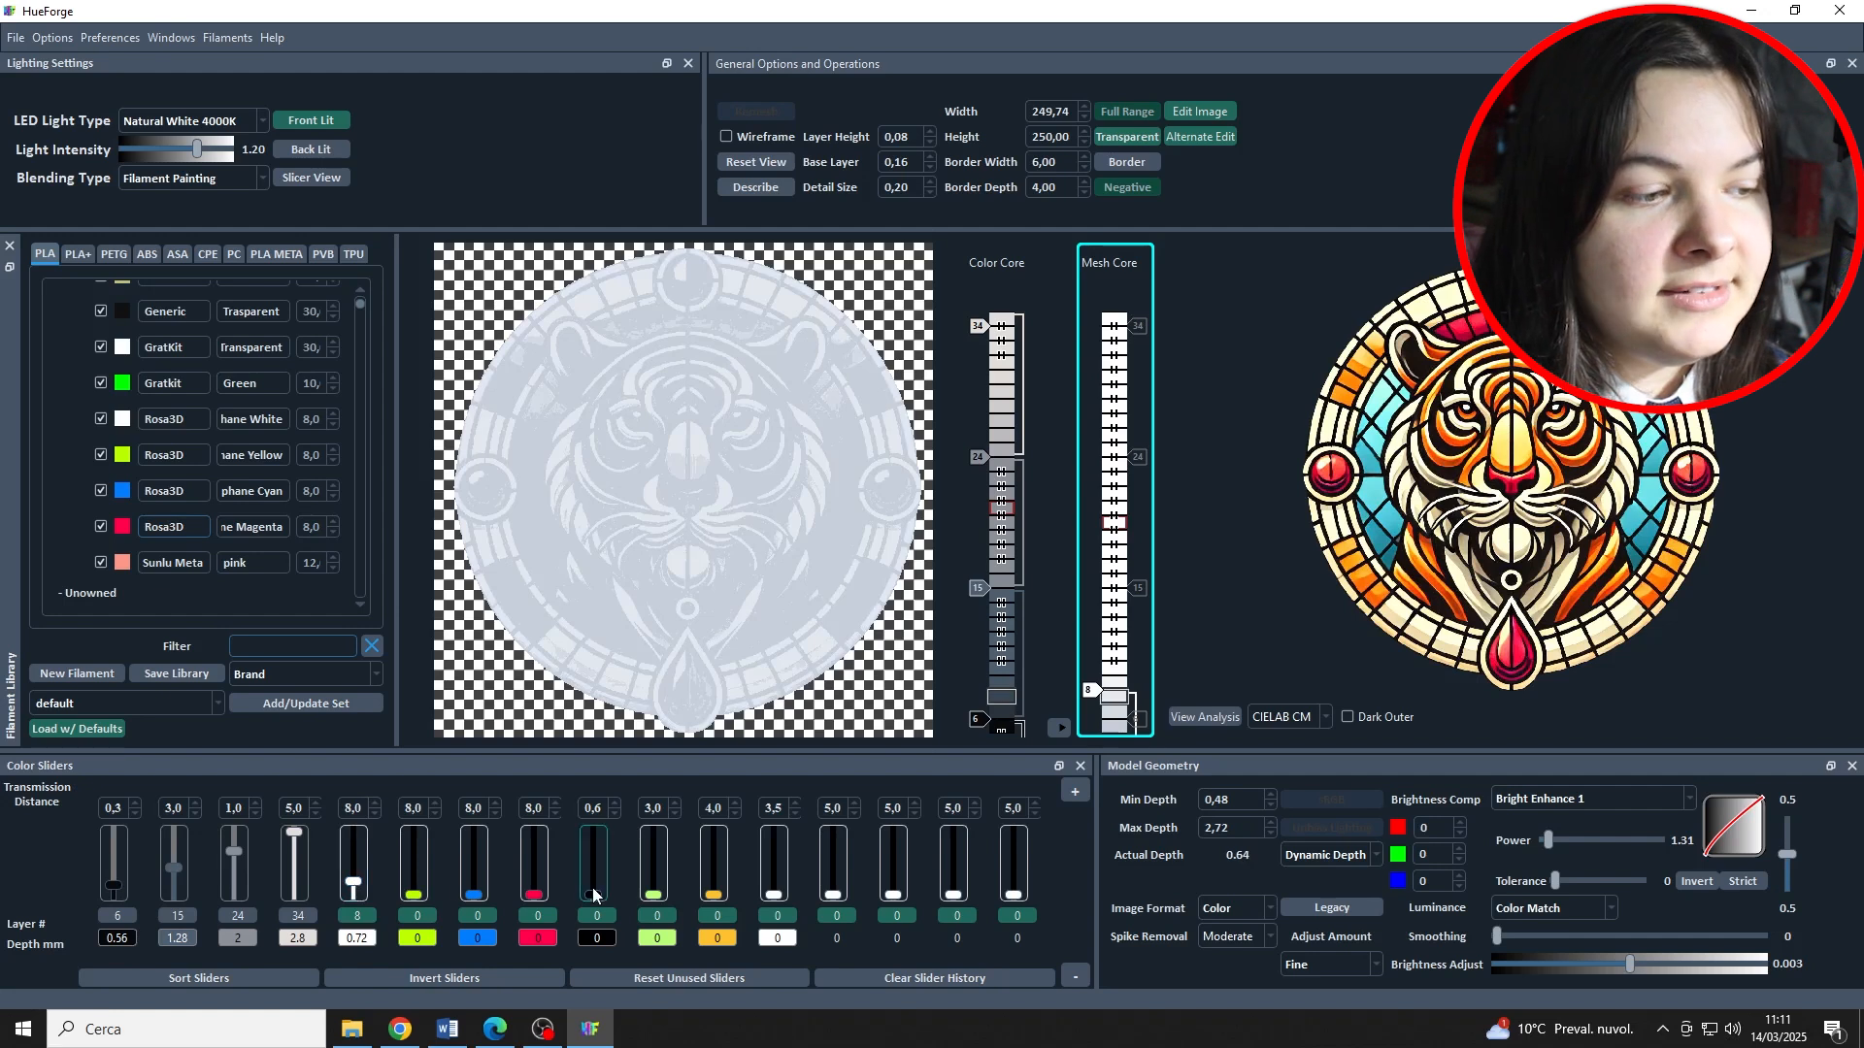
drag(596, 895, 586, 810)
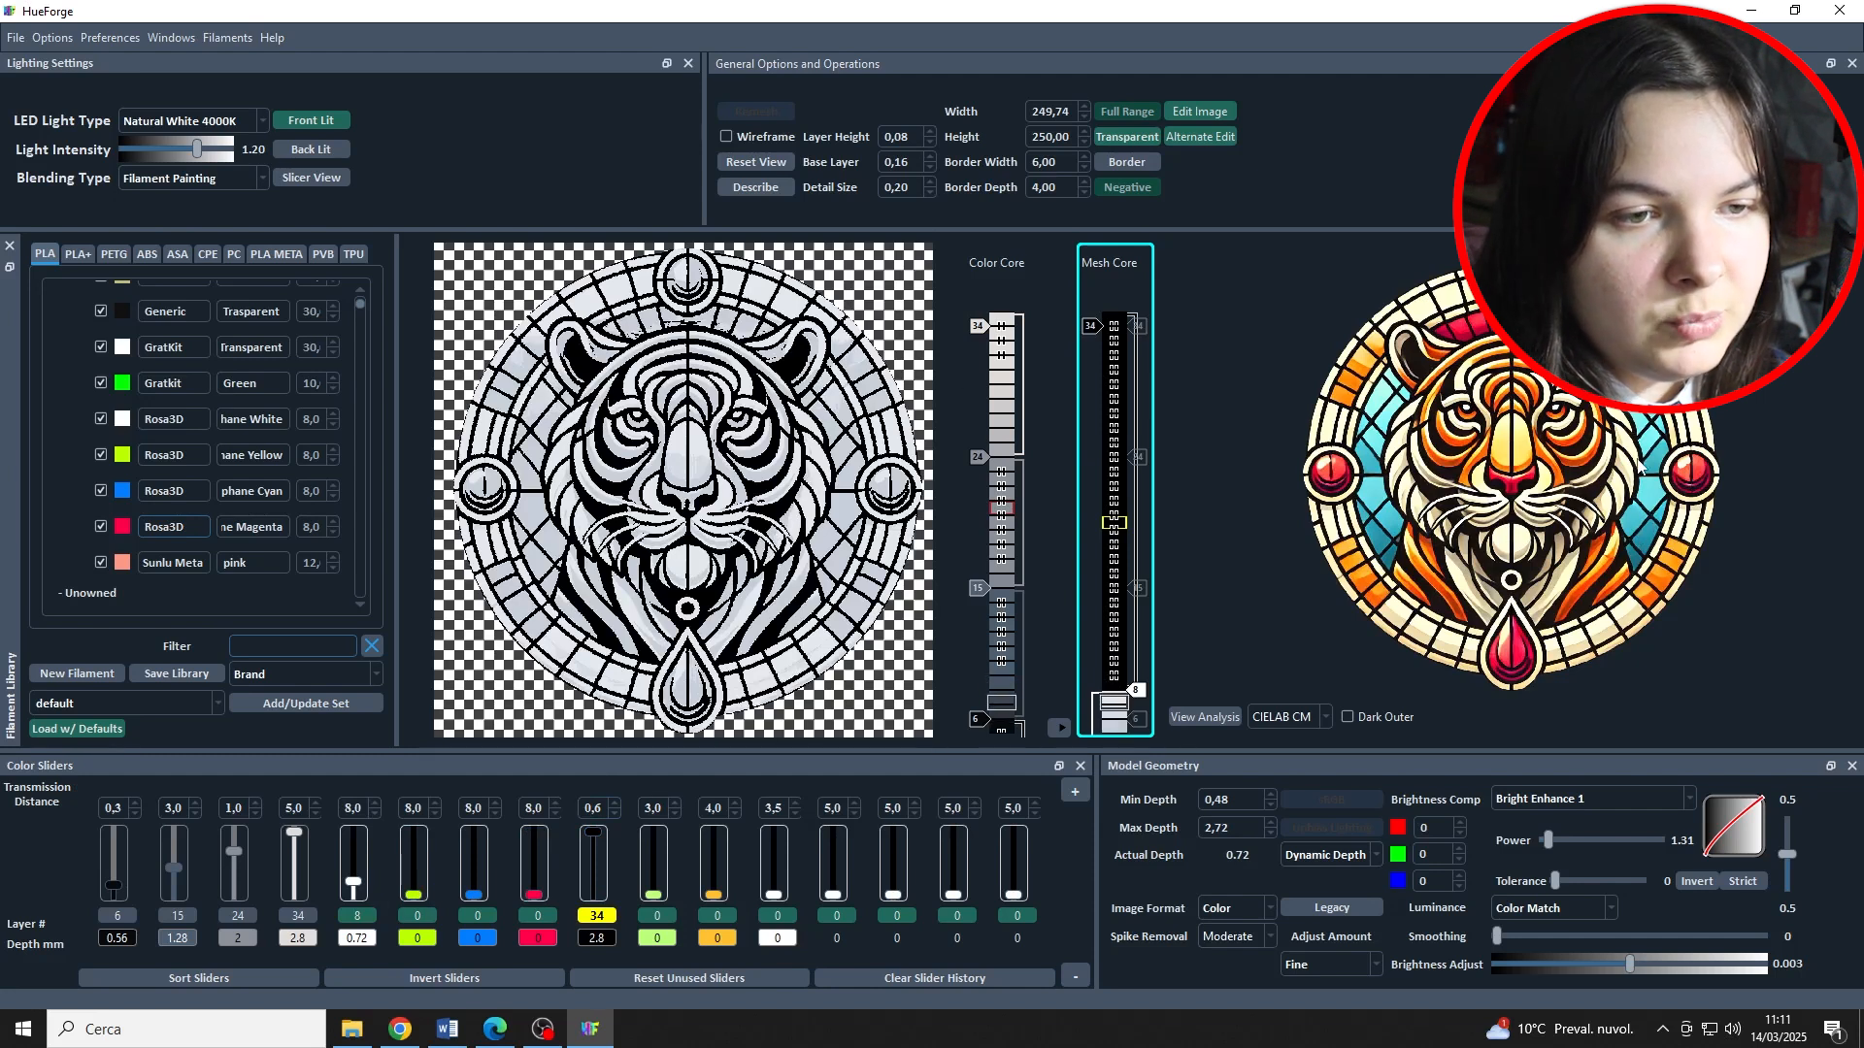
Step: Set the Mesh Core's cyan slider to layer 12 and its magenta slider to layer 17
drag(475, 898, 475, 868)
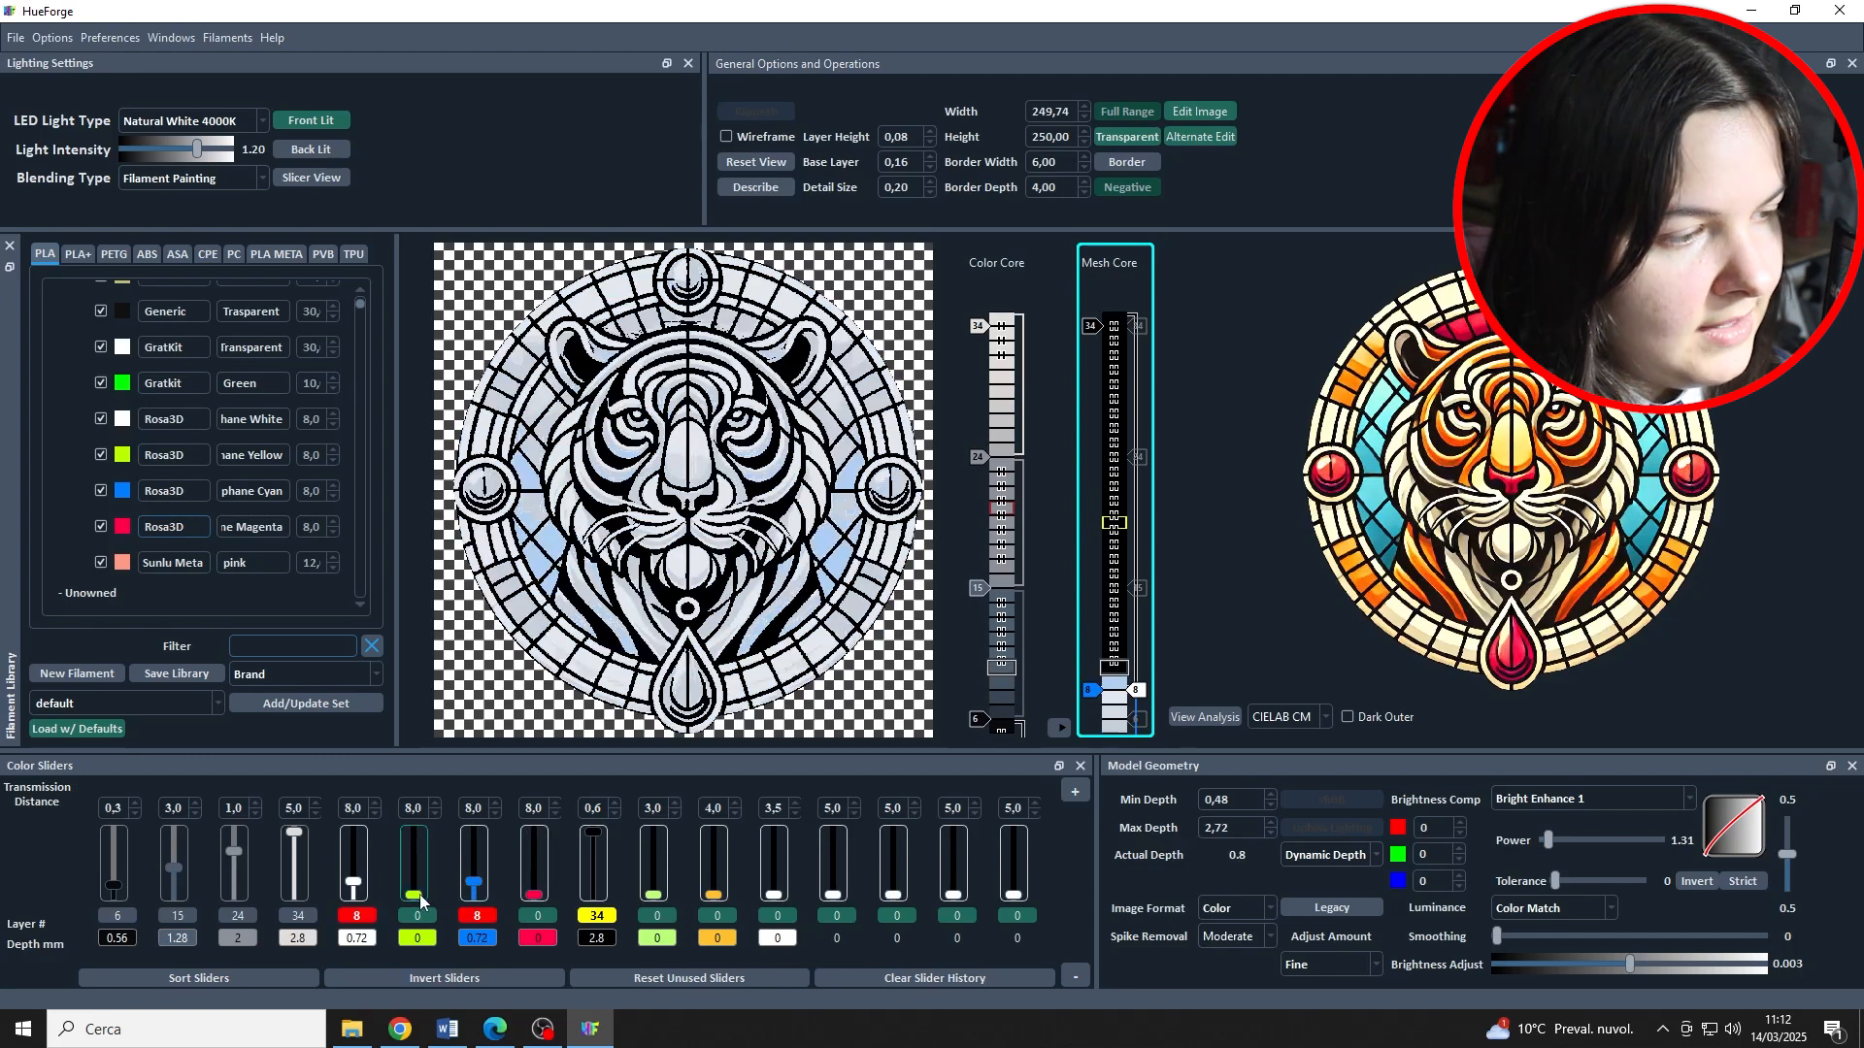
drag(477, 878, 478, 870)
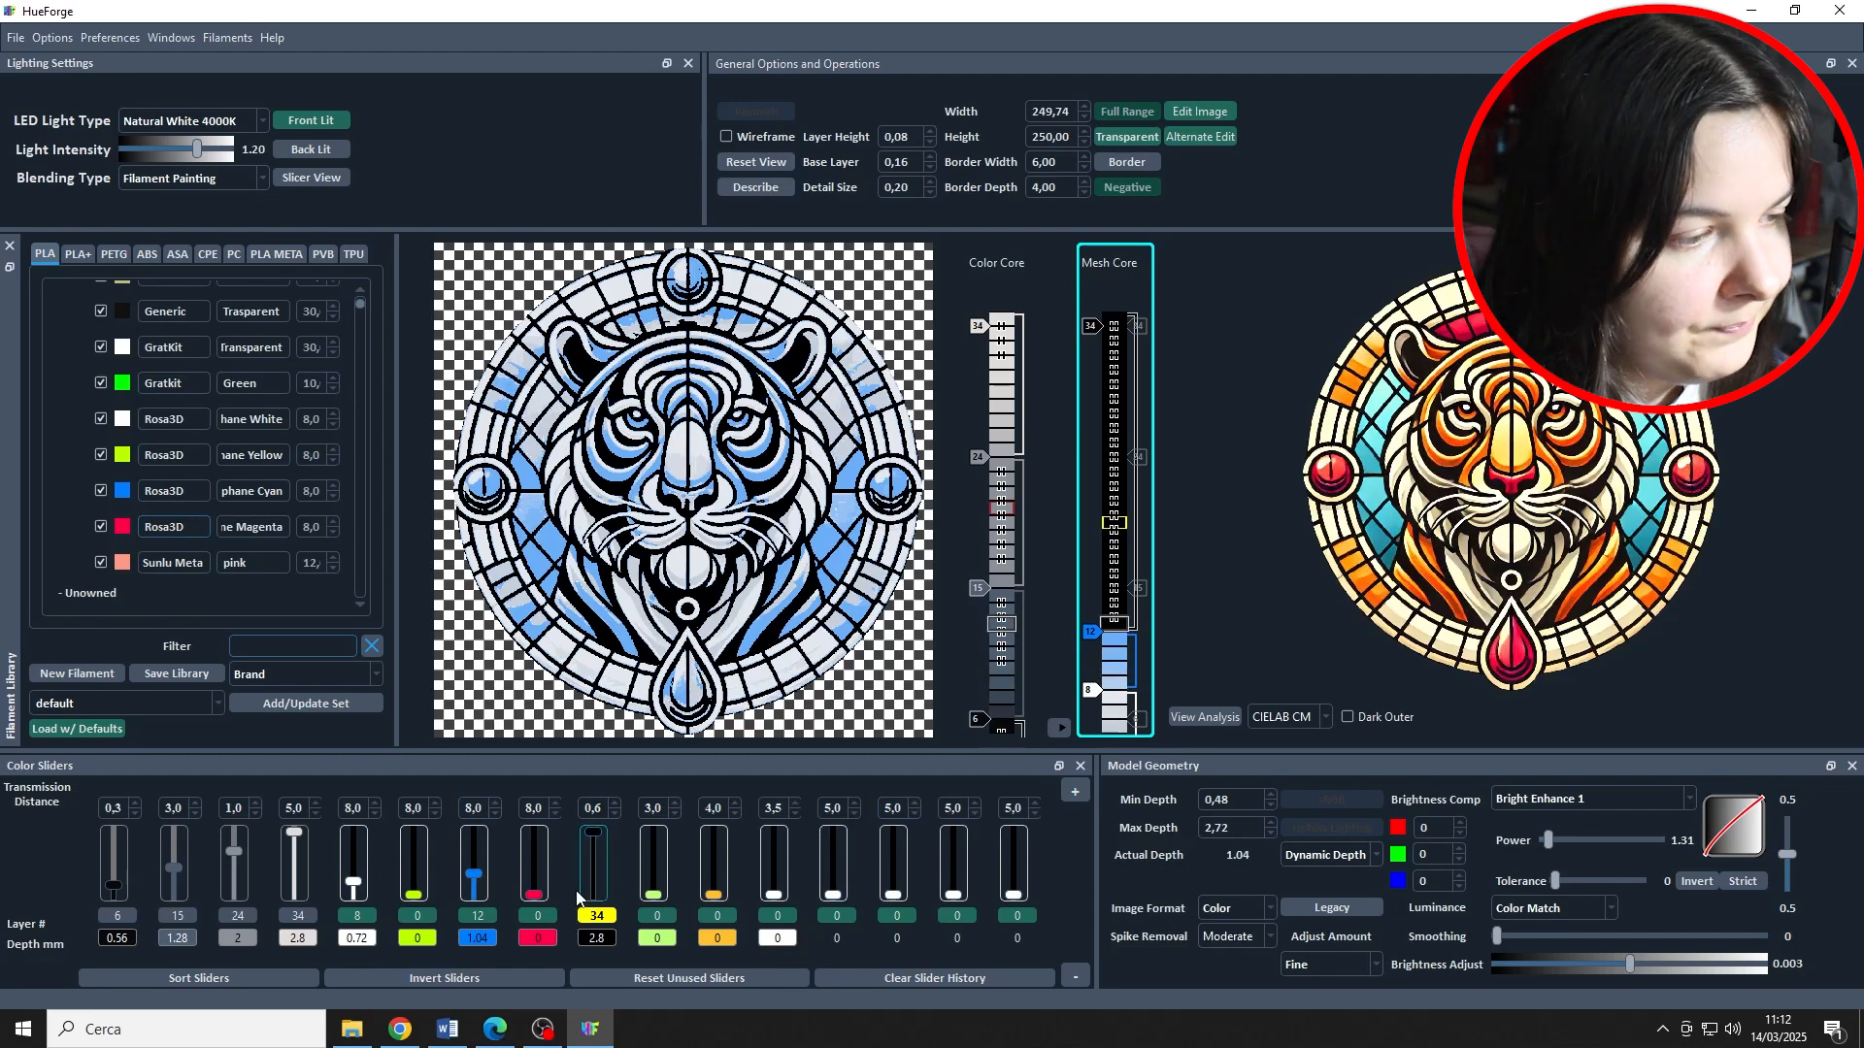
drag(544, 898, 533, 864)
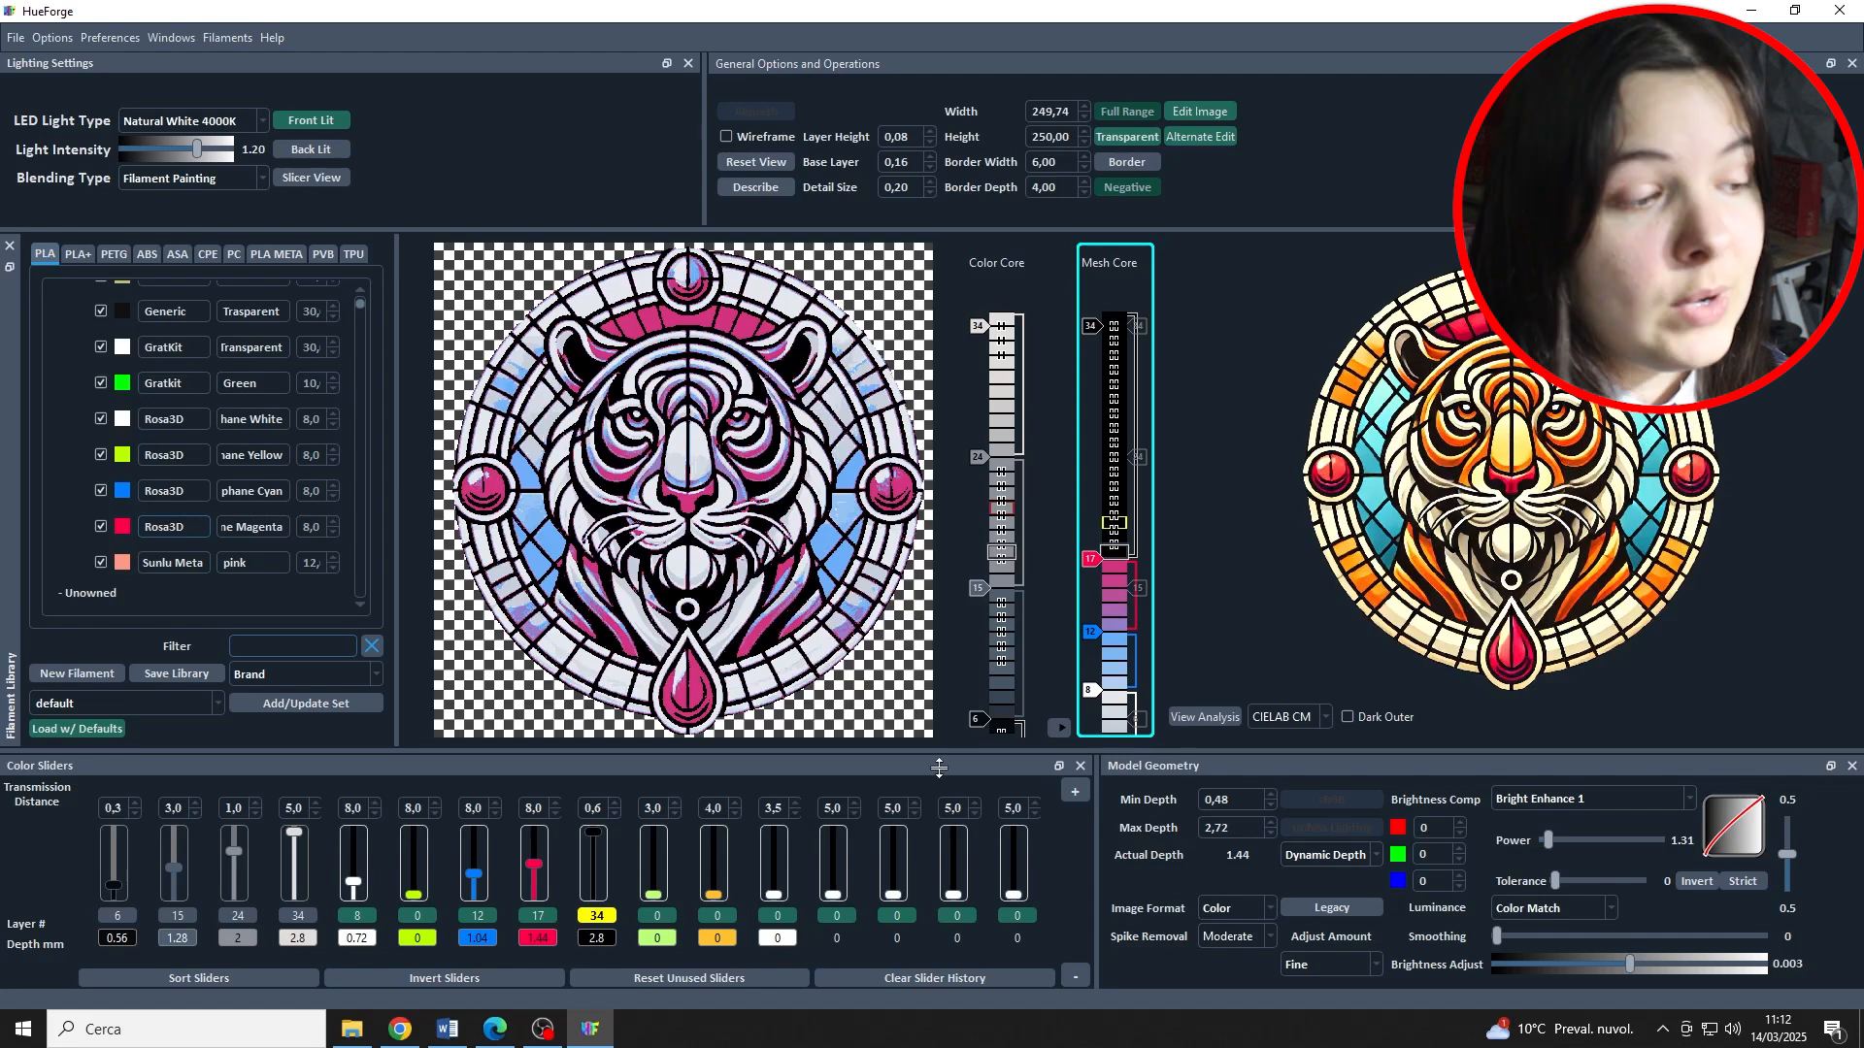
Step: Fine-tune the Mesh Core's warm tones by setting the yellow slider to layer 22 and the magenta slider to layer 18
drag(413, 894, 418, 860)
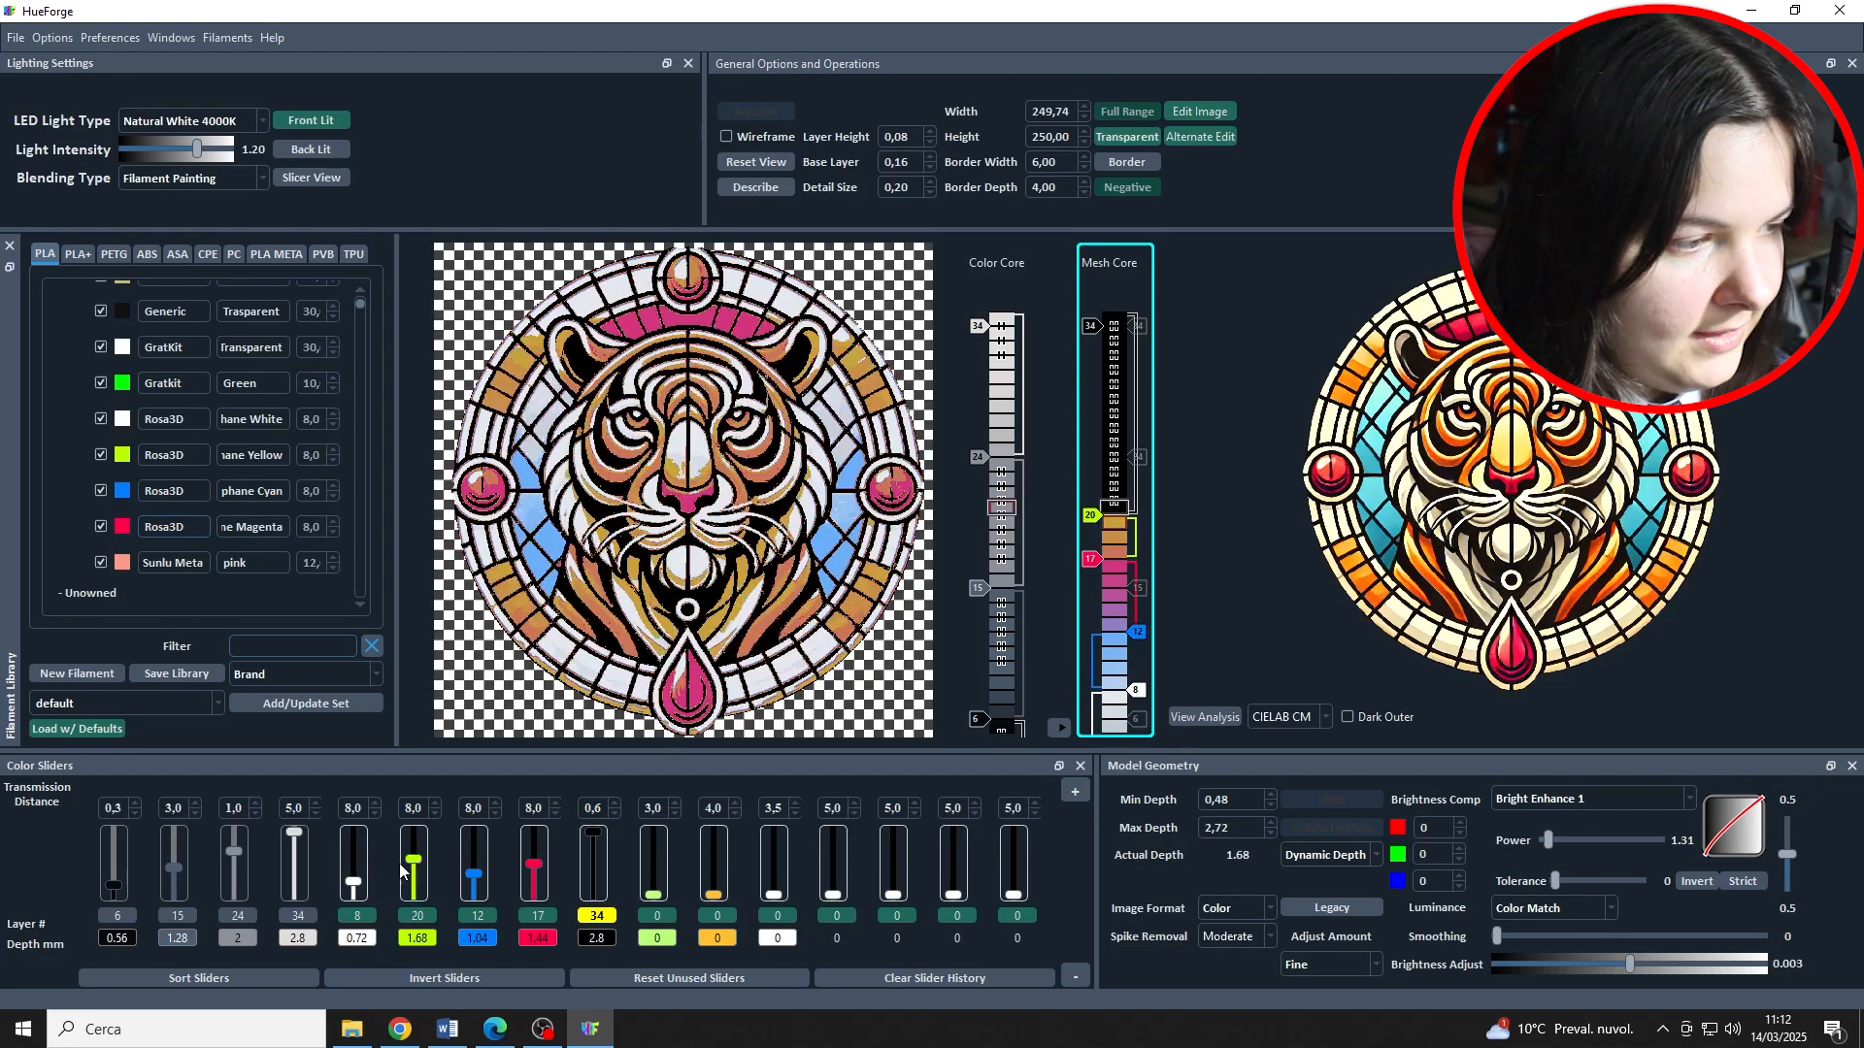
drag(422, 859, 423, 855)
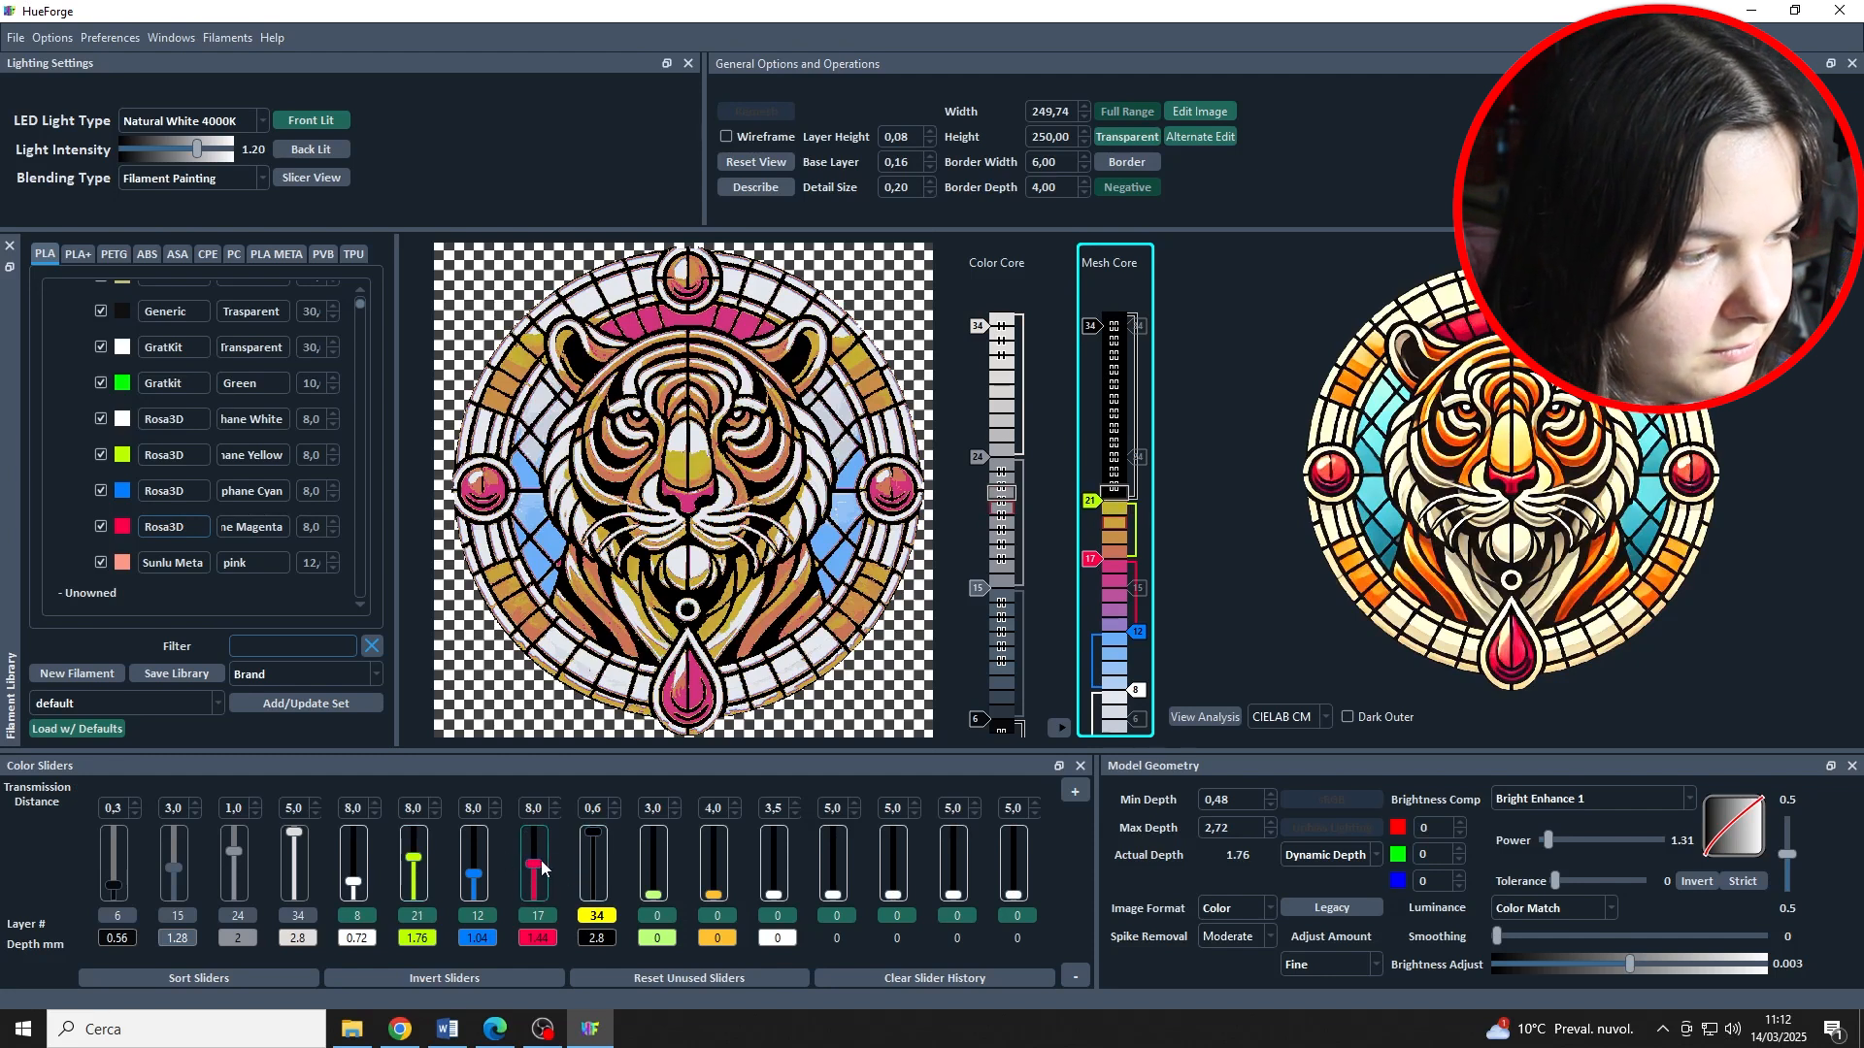
drag(534, 860, 534, 858)
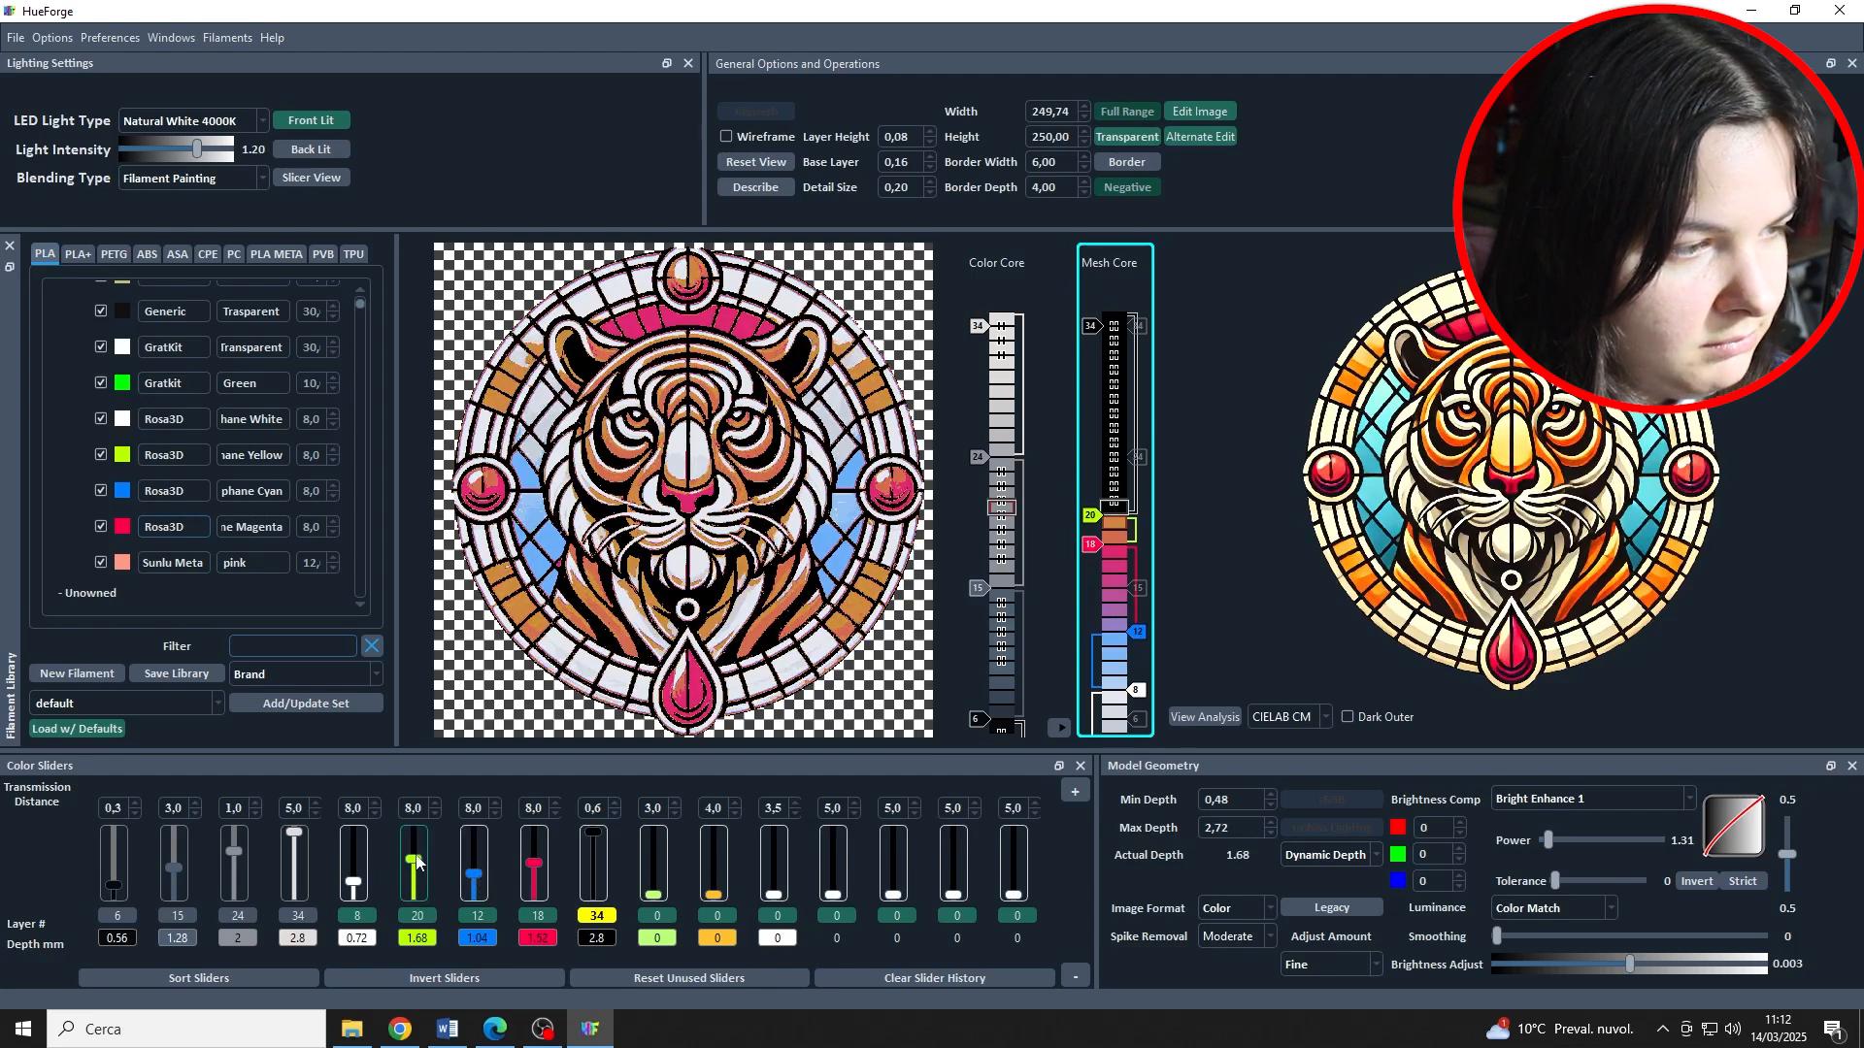
scroll(417, 861, up, 1)
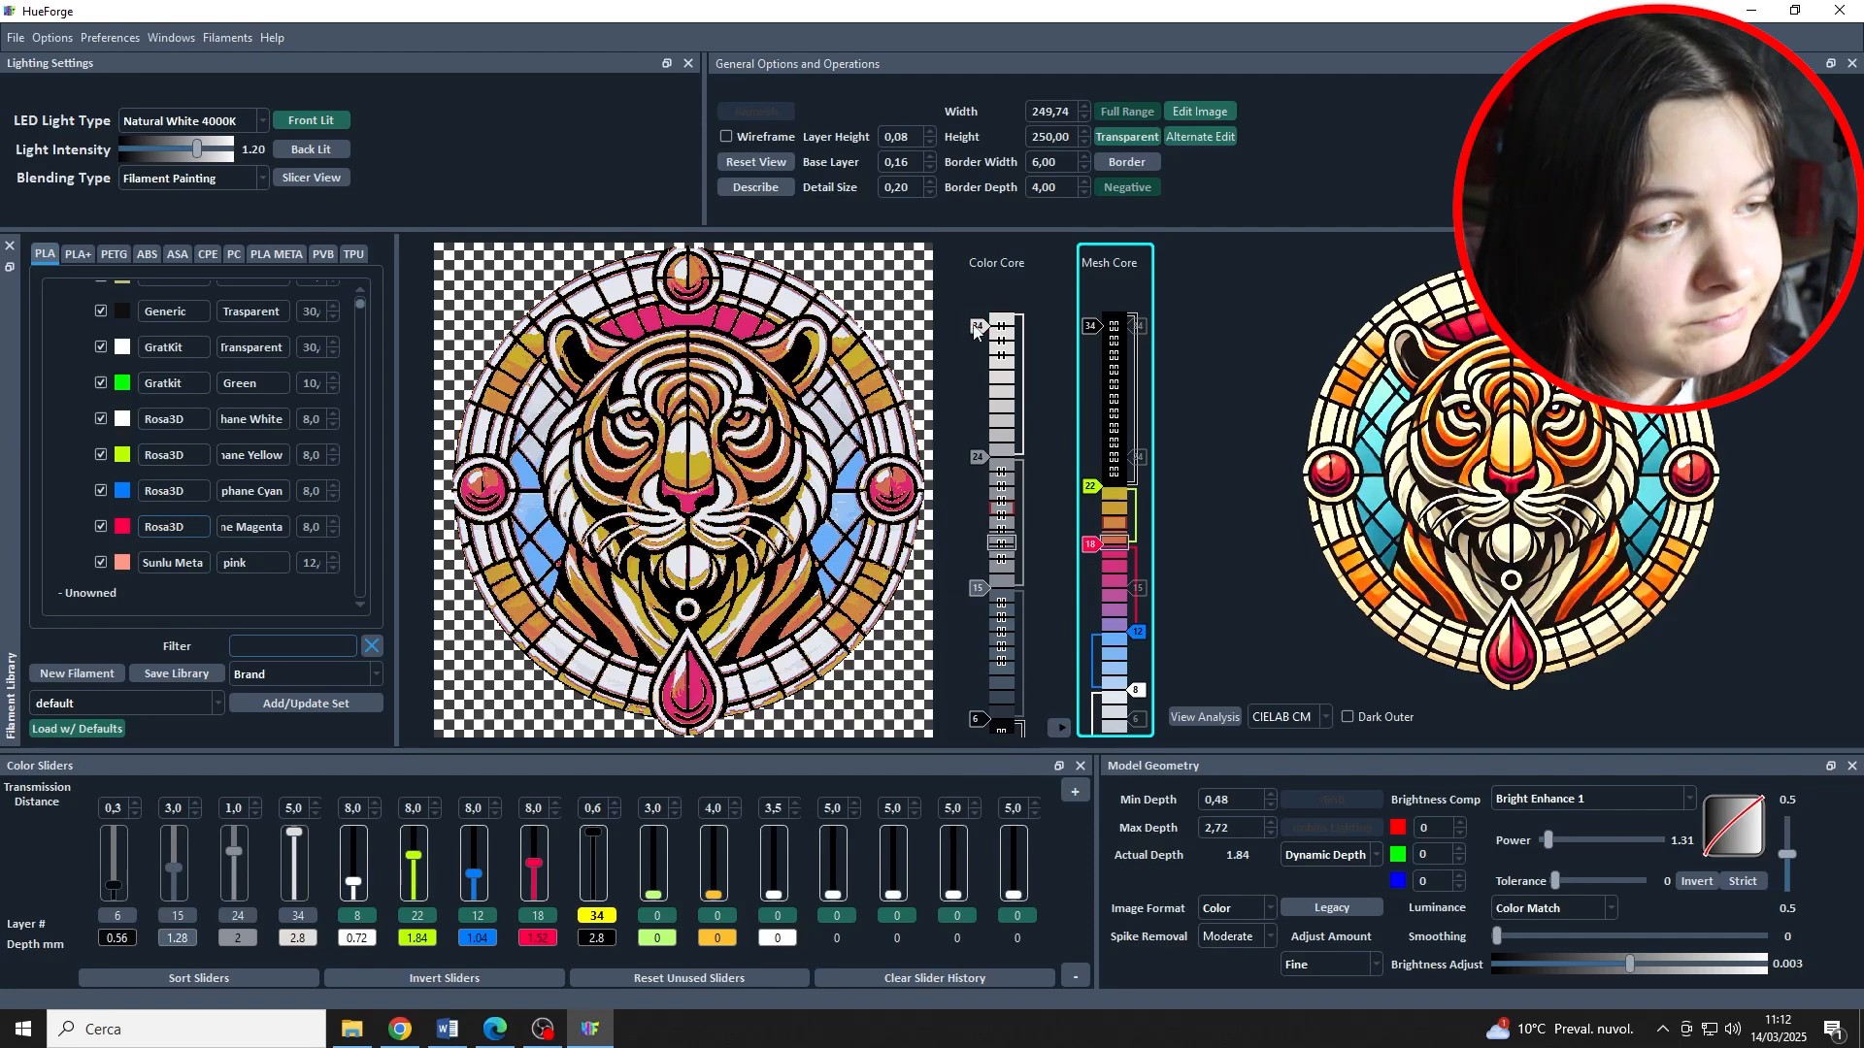
Step: Make the Color Core active and disable its four default color sliders at layers 6, 15, 24 and 34
click(1057, 729)
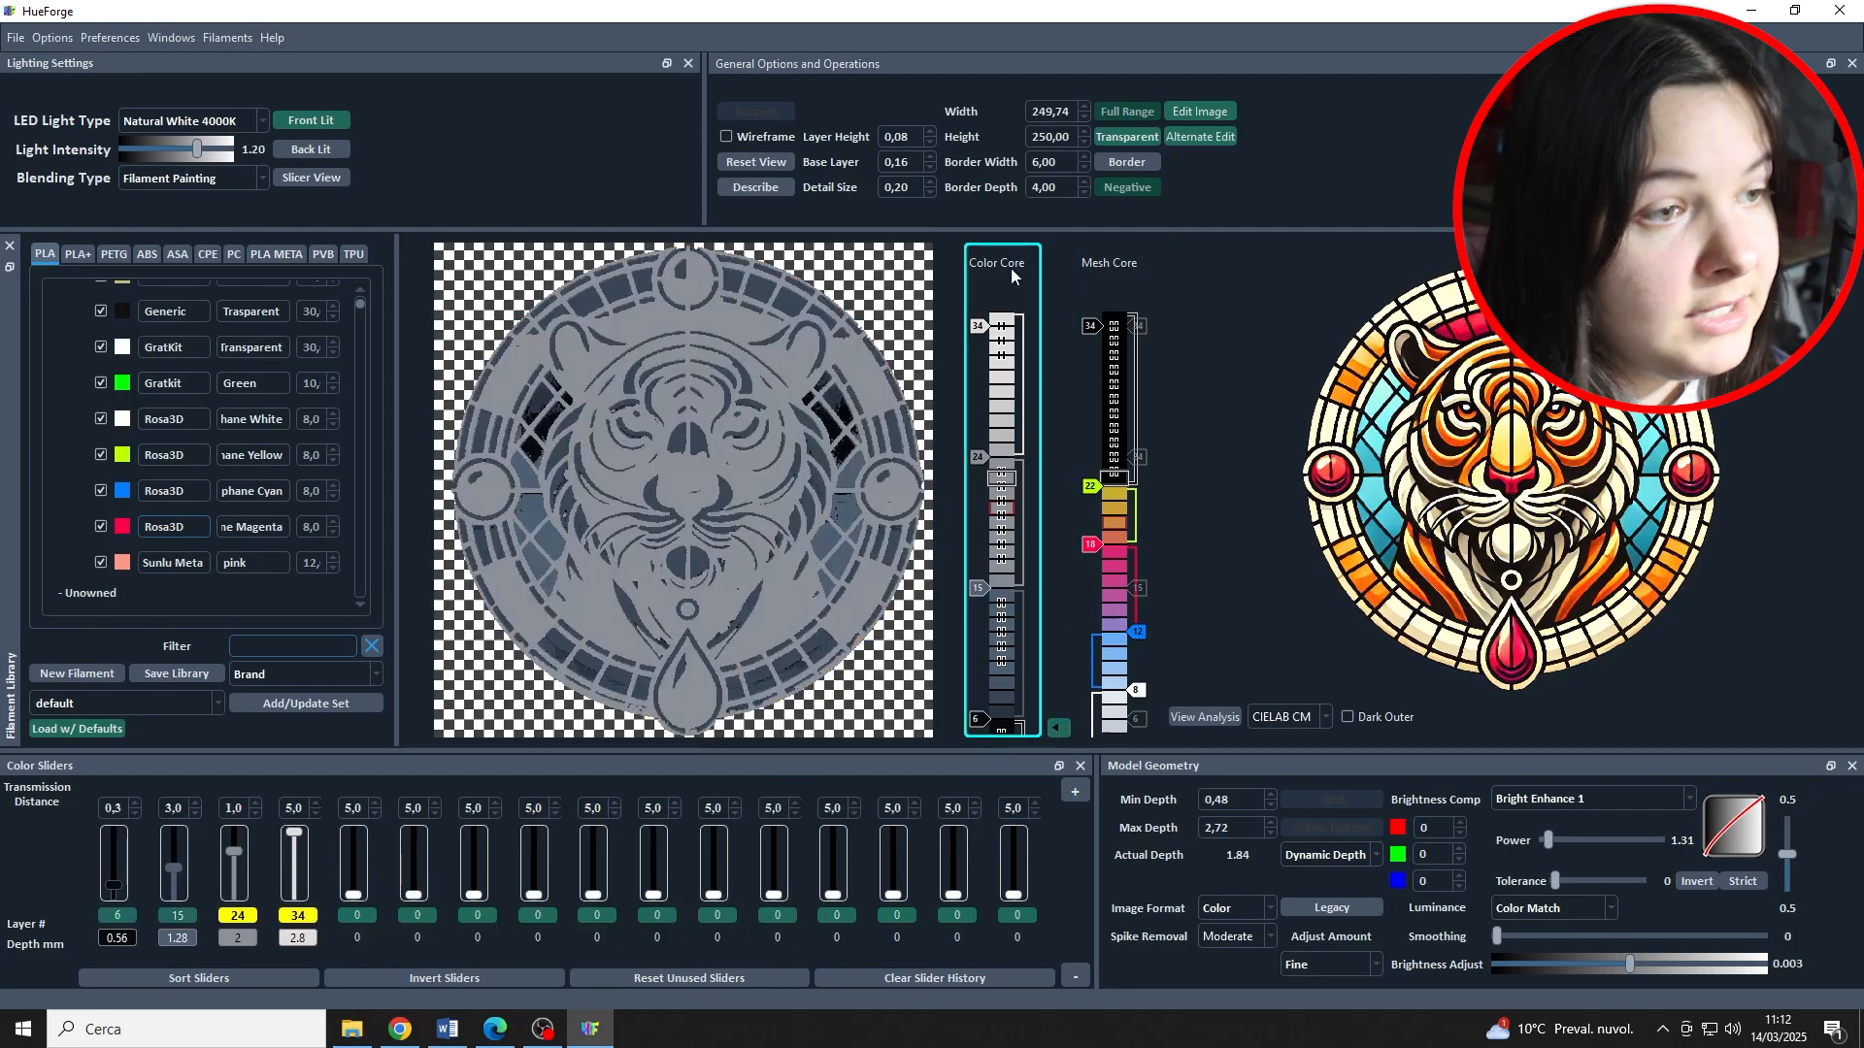
click(125, 915)
click(178, 916)
click(238, 916)
click(298, 916)
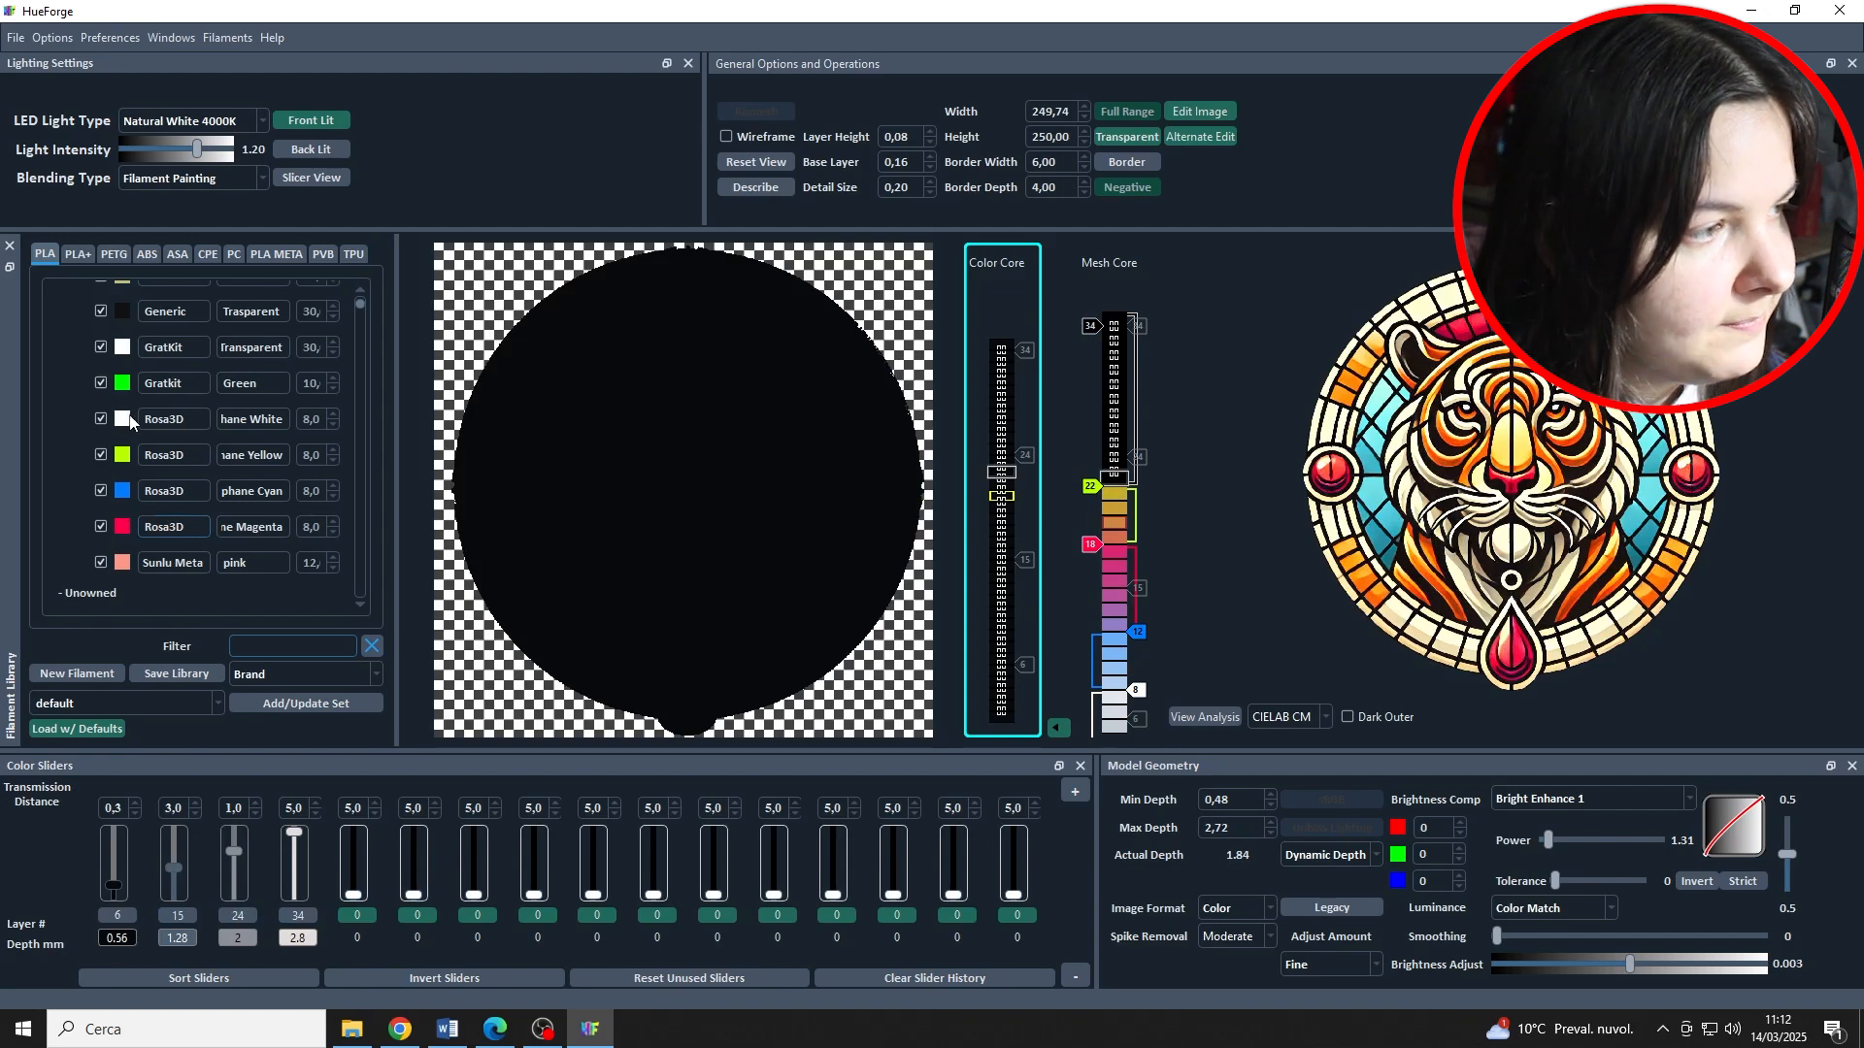
Step: Add Rosa3D filaments to the Color Core with white at layer 8, cyan at layer 12 and magenta at layer 18
mouse_move(118, 420)
mouse_down()
mouse_move(341, 819)
mouse_move(357, 886)
mouse_up()
mouse_move(983, 704)
mouse_down()
mouse_move(1004, 648)
mouse_move(981, 633)
mouse_up()
drag(123, 527, 996, 563)
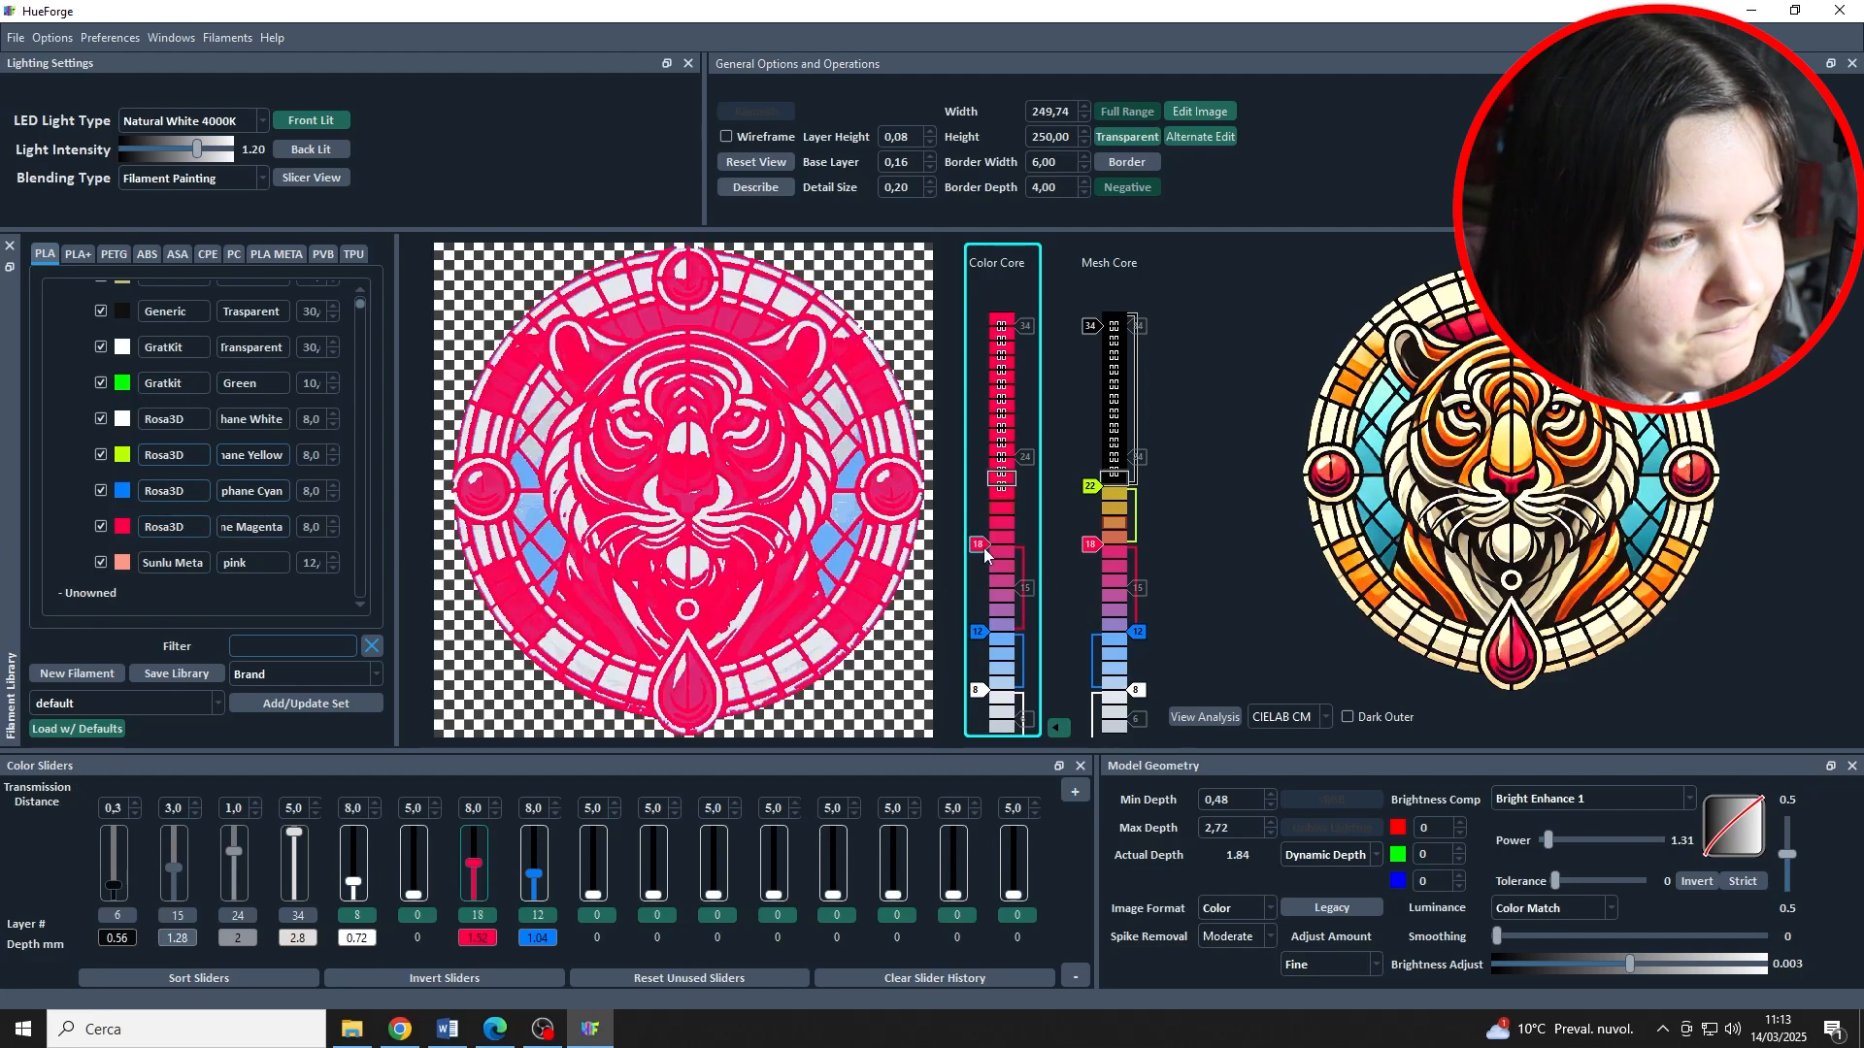
Step: Add the Rosa3D yellow filament at layer 22 and the Sunlu PLA+ black filament at layer 34 to the Color Core
drag(122, 454, 994, 490)
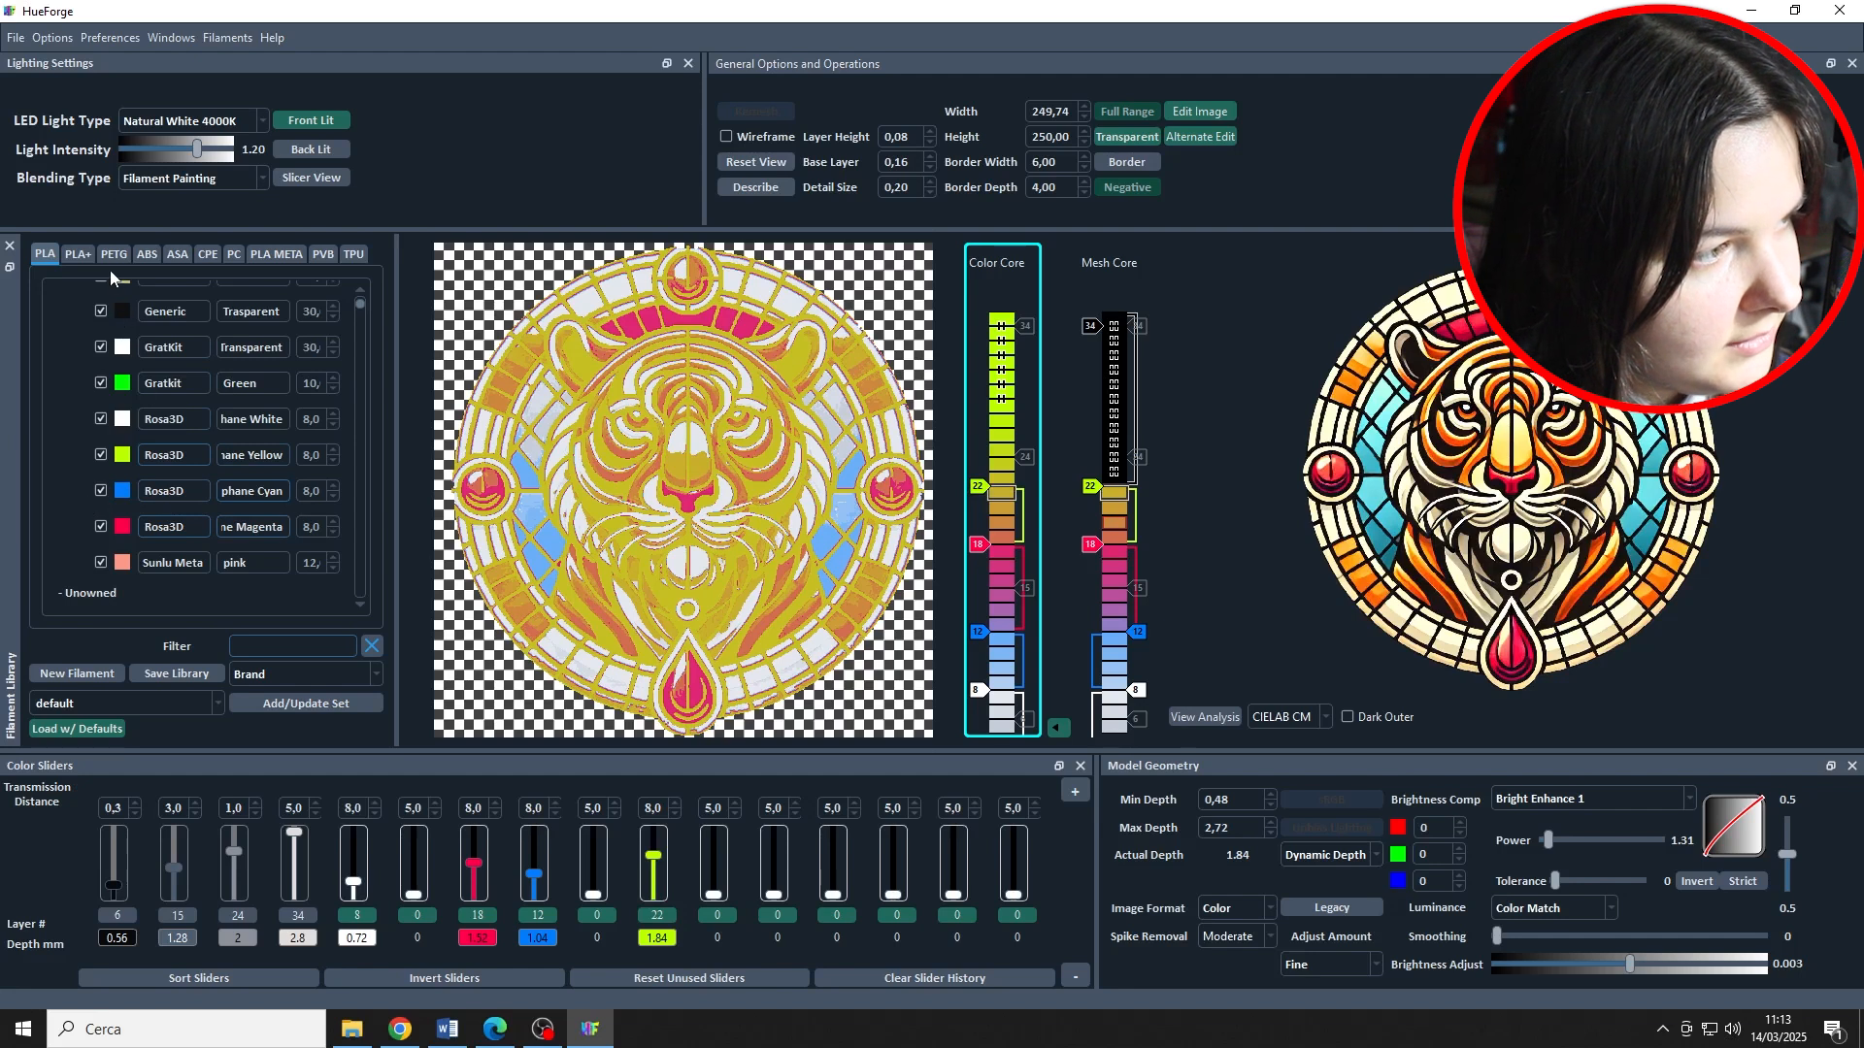
click(77, 254)
drag(120, 424, 1002, 374)
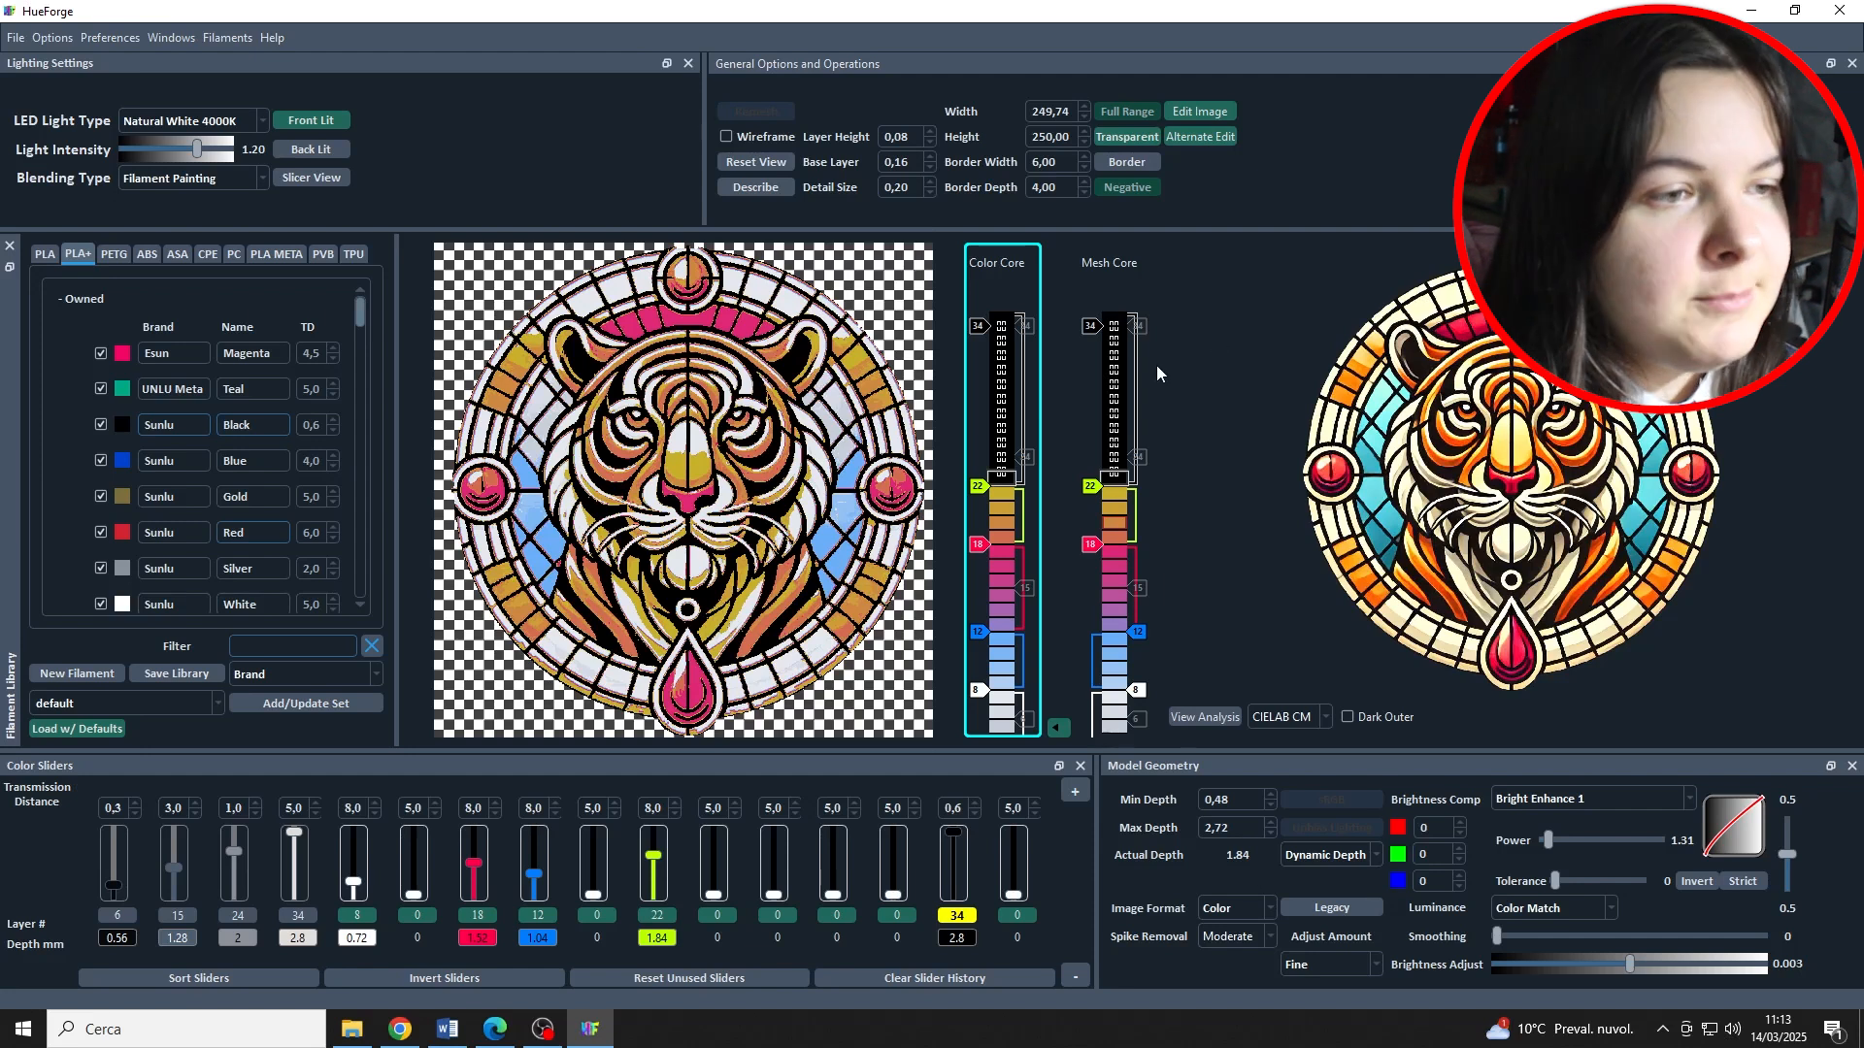
Step: Make the Mesh Core active and lower its black slider to layer 24
click(1059, 728)
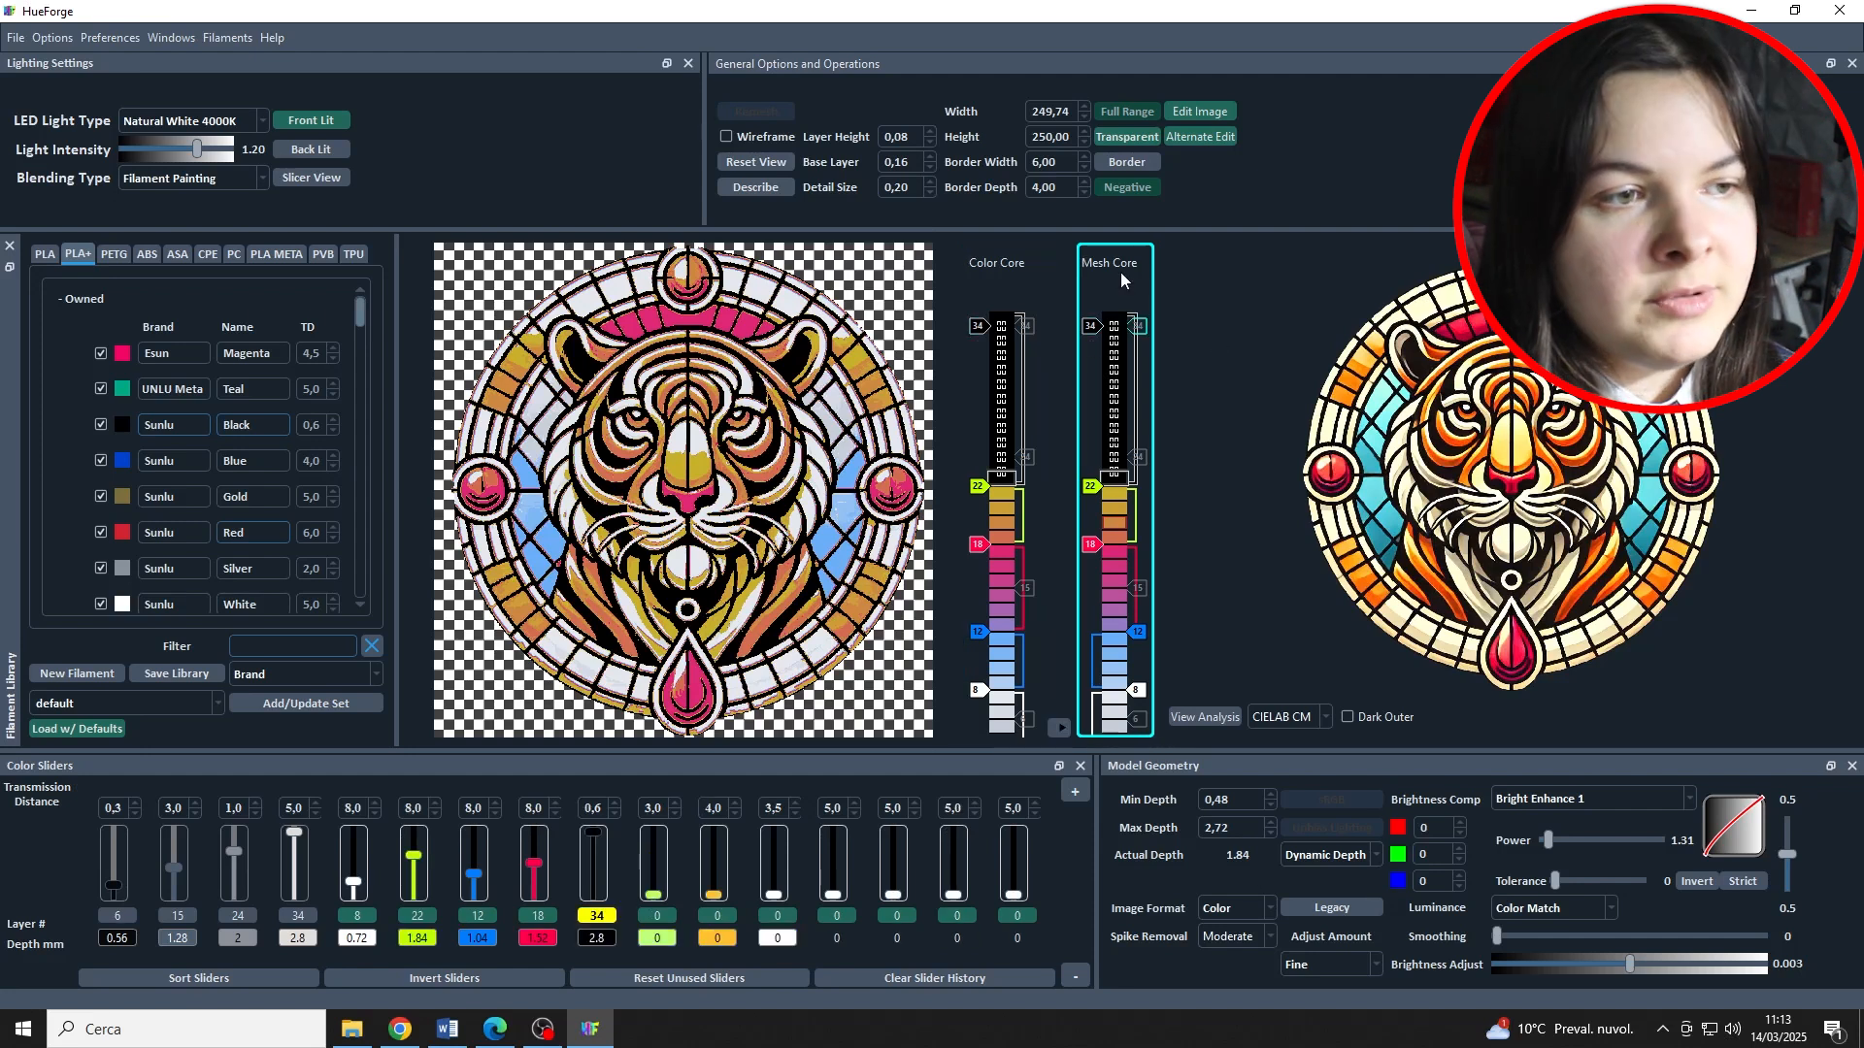
mouse_move(1200, 282)
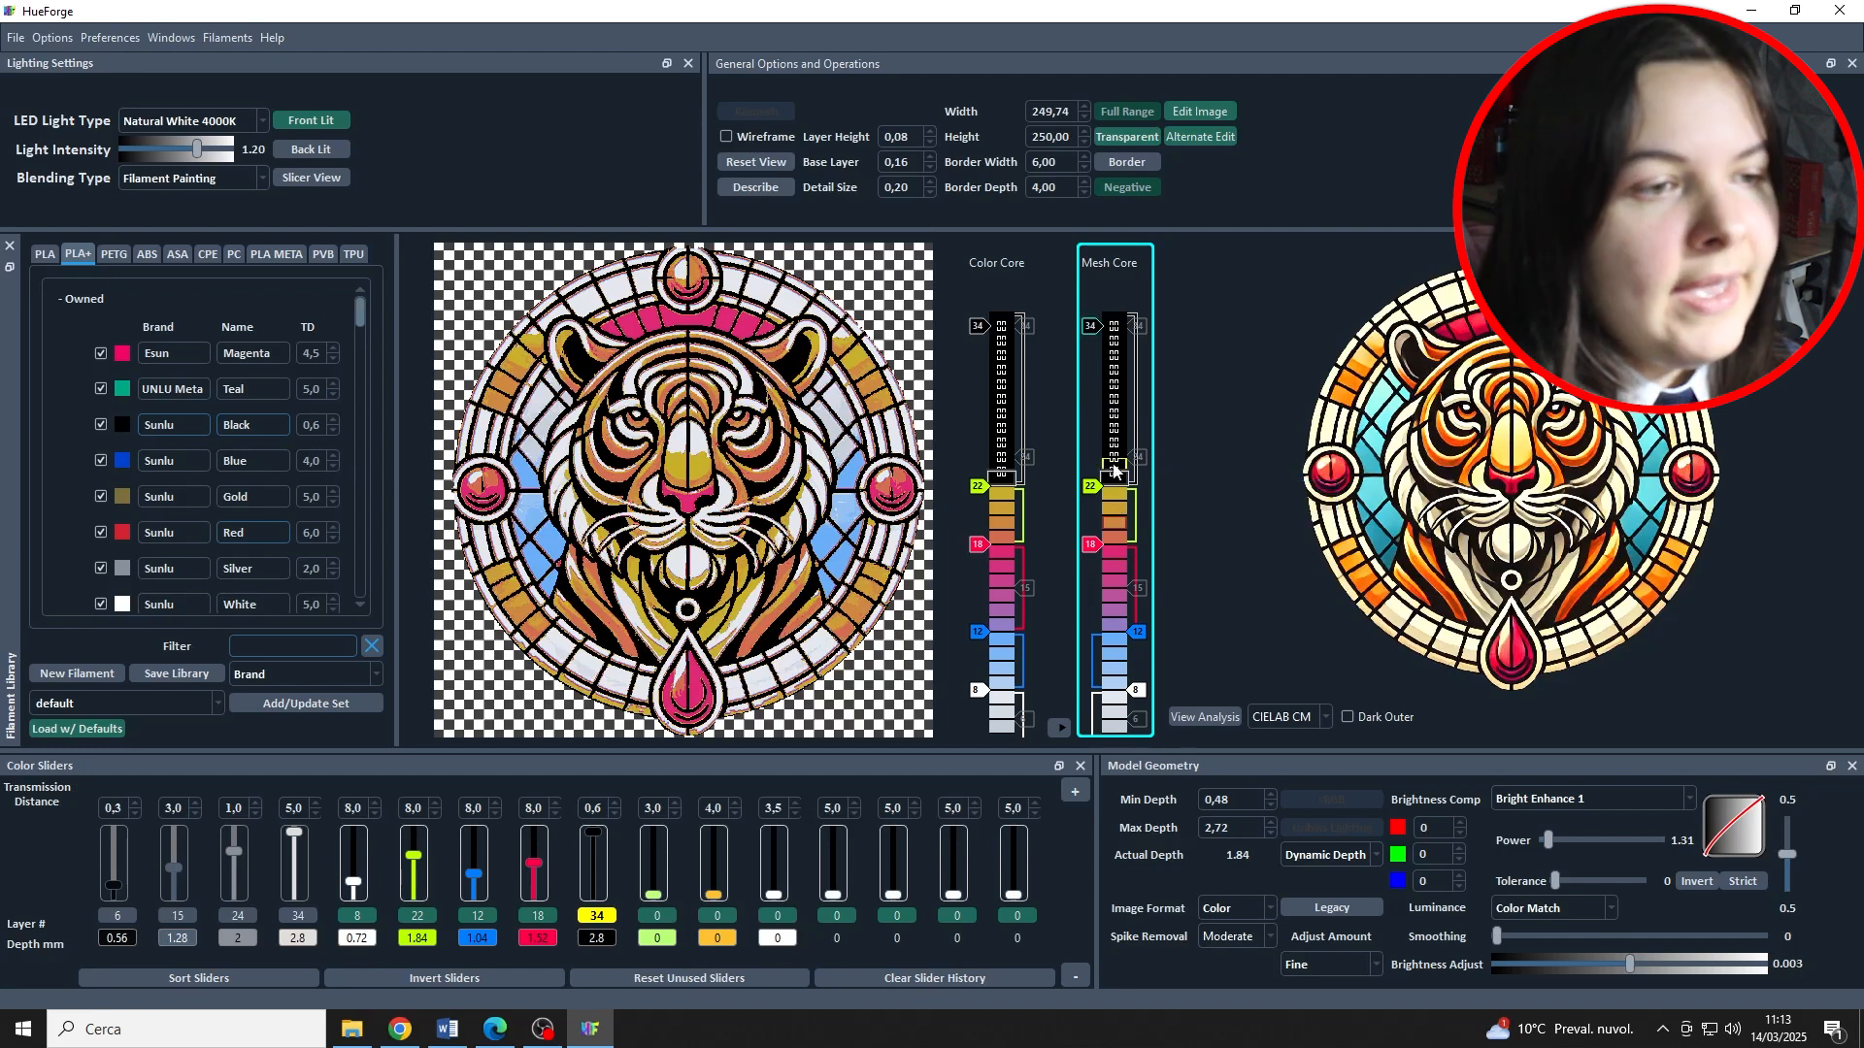
drag(1087, 327, 1090, 457)
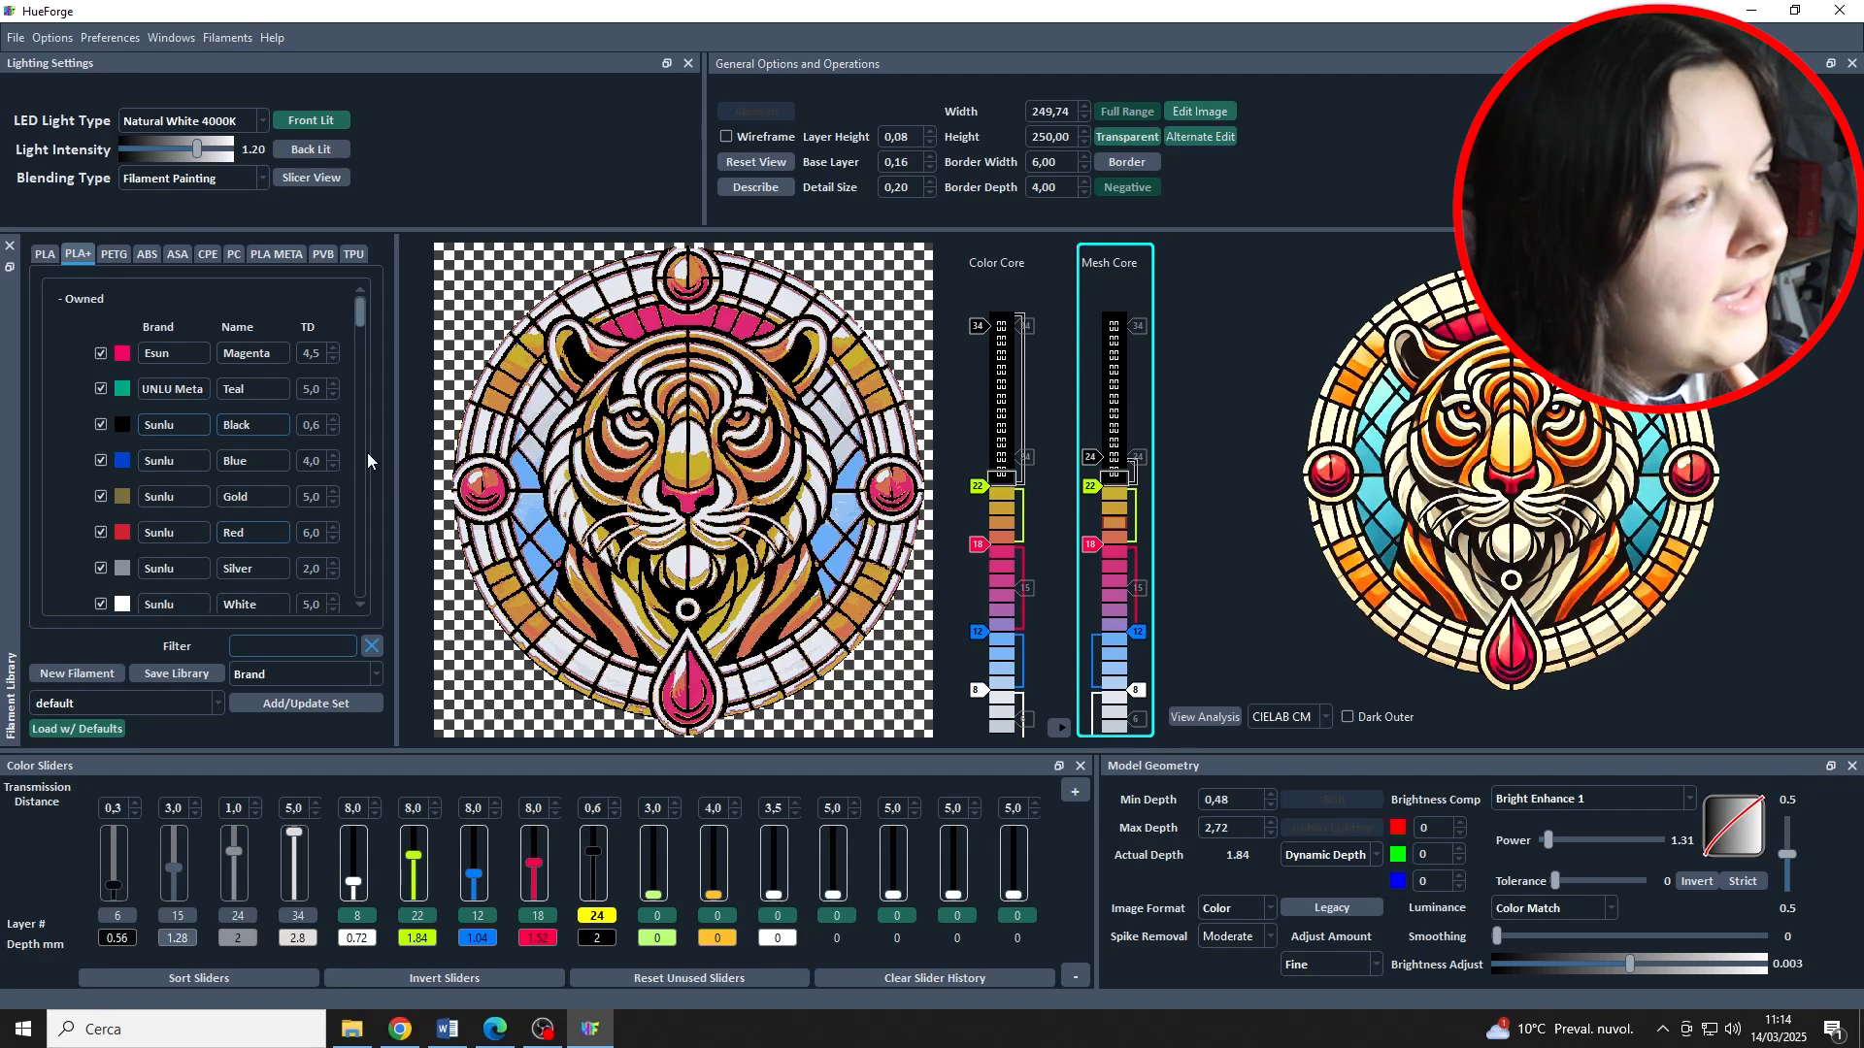
Step: Start a new PLA+ filament and choose the near-black colour #030303 for it
click(73, 677)
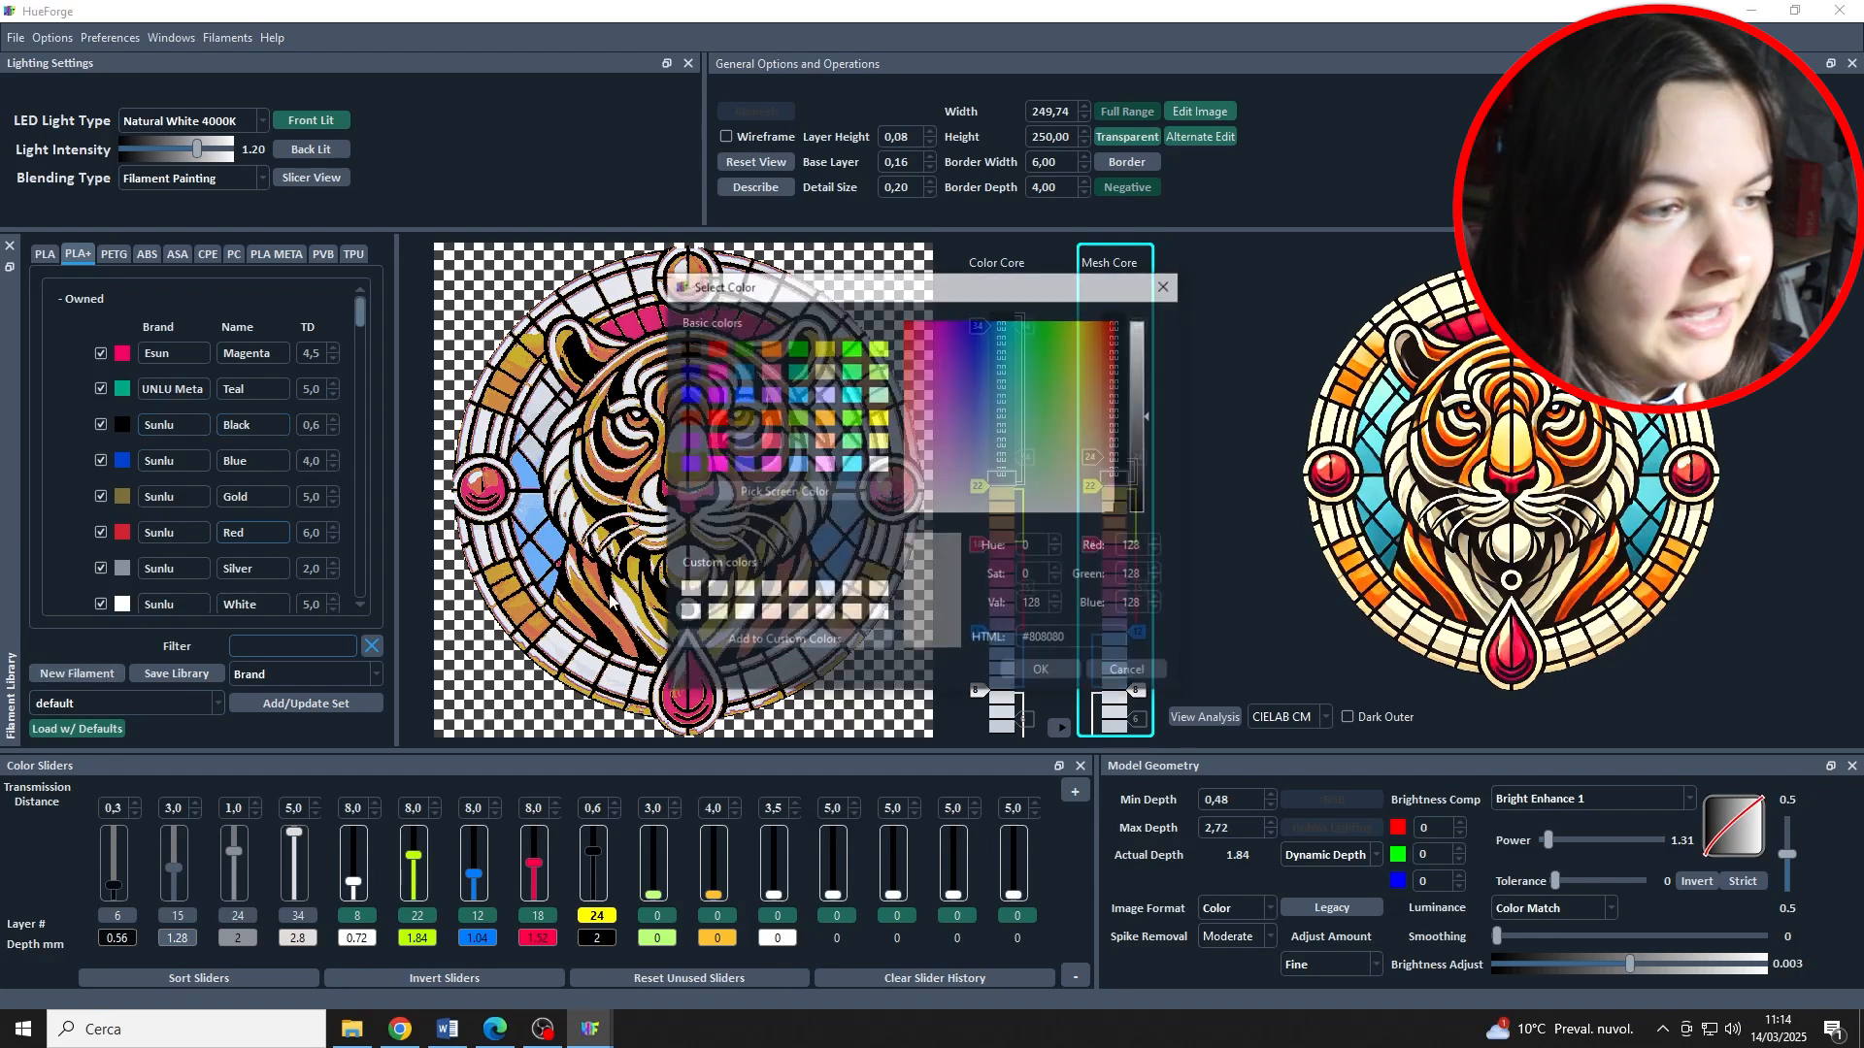
click(1143, 485)
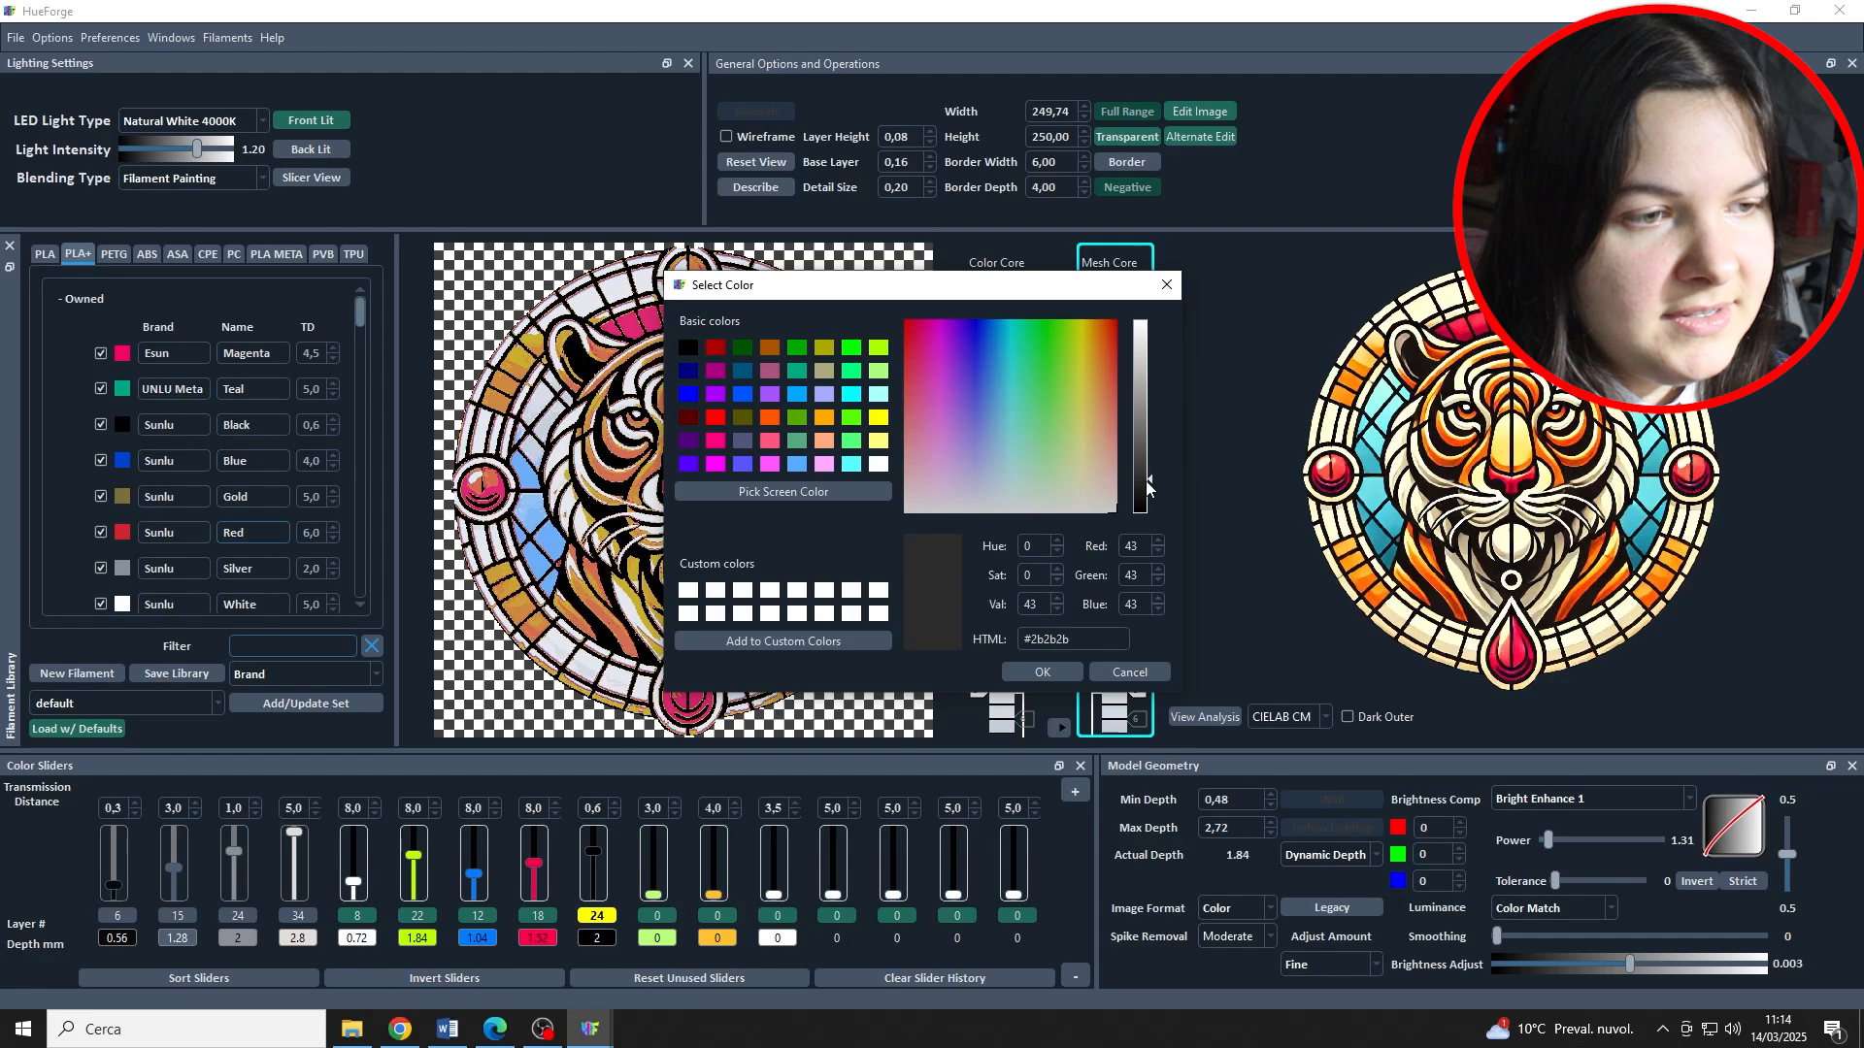
drag(1145, 481, 1147, 497)
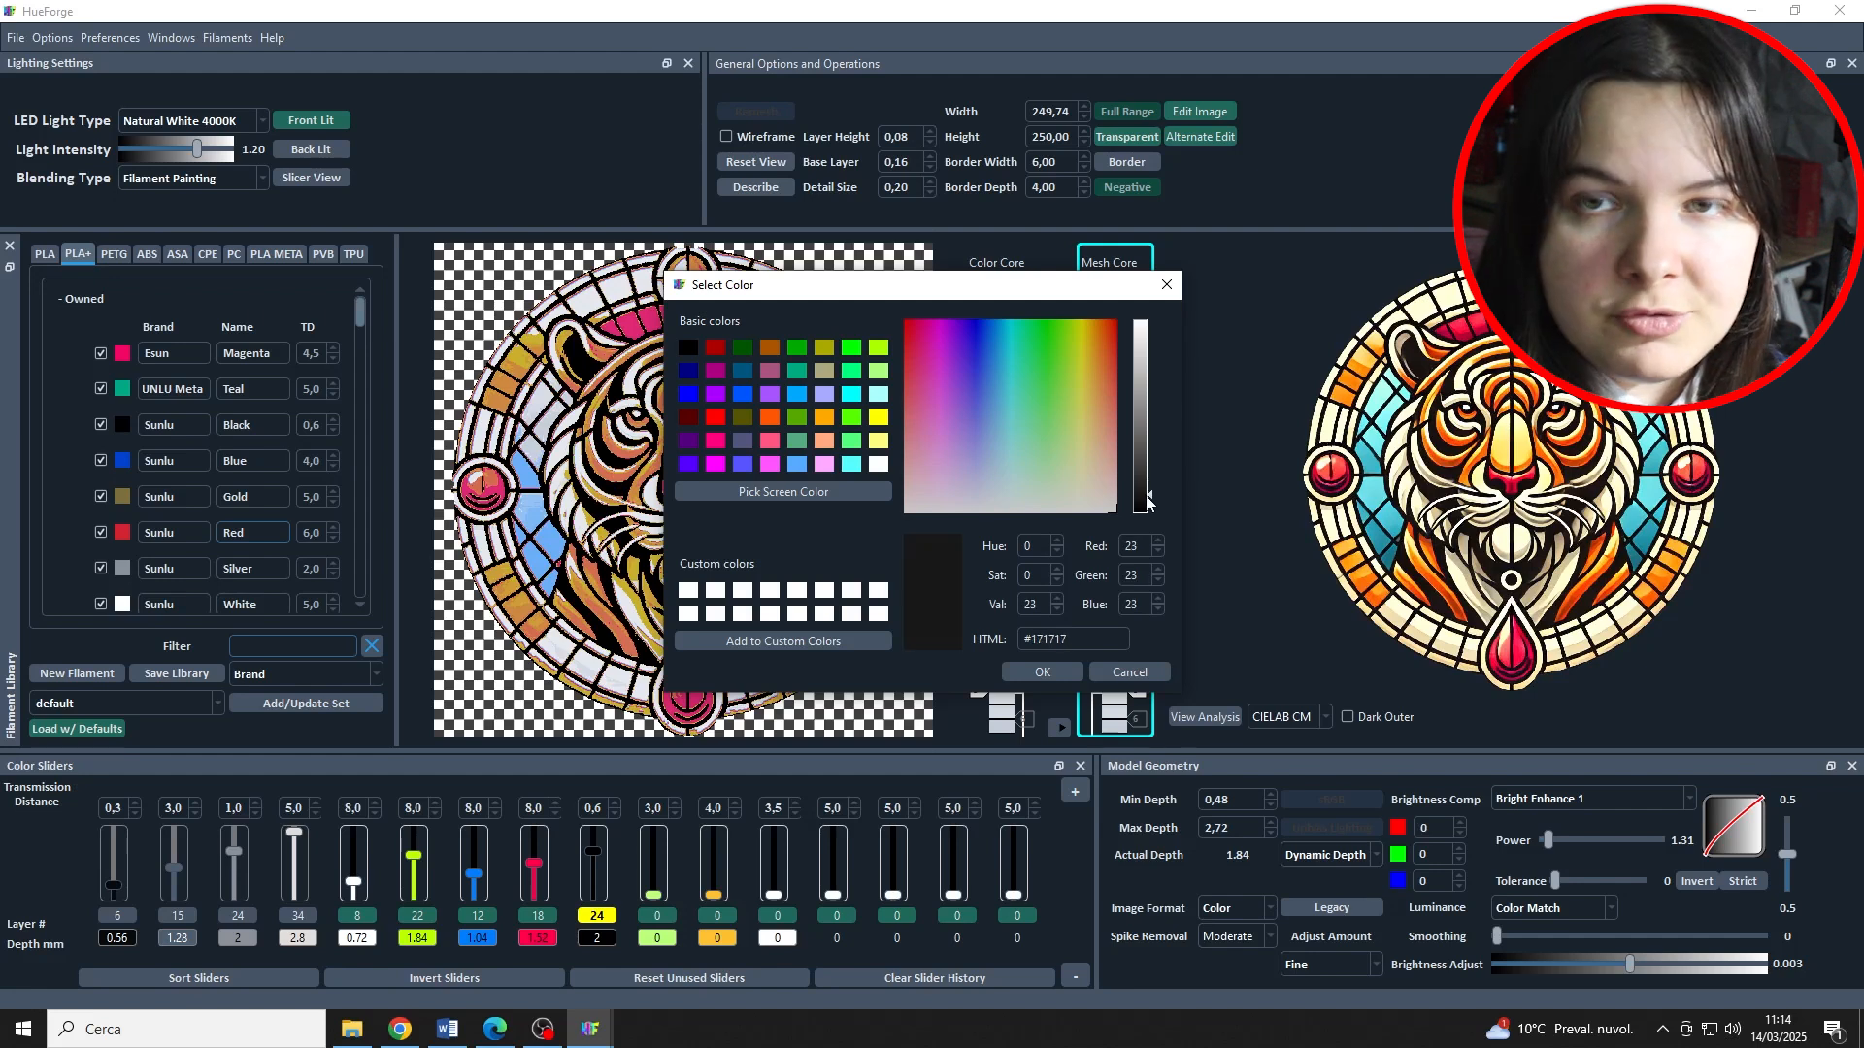
drag(1148, 500, 1150, 515)
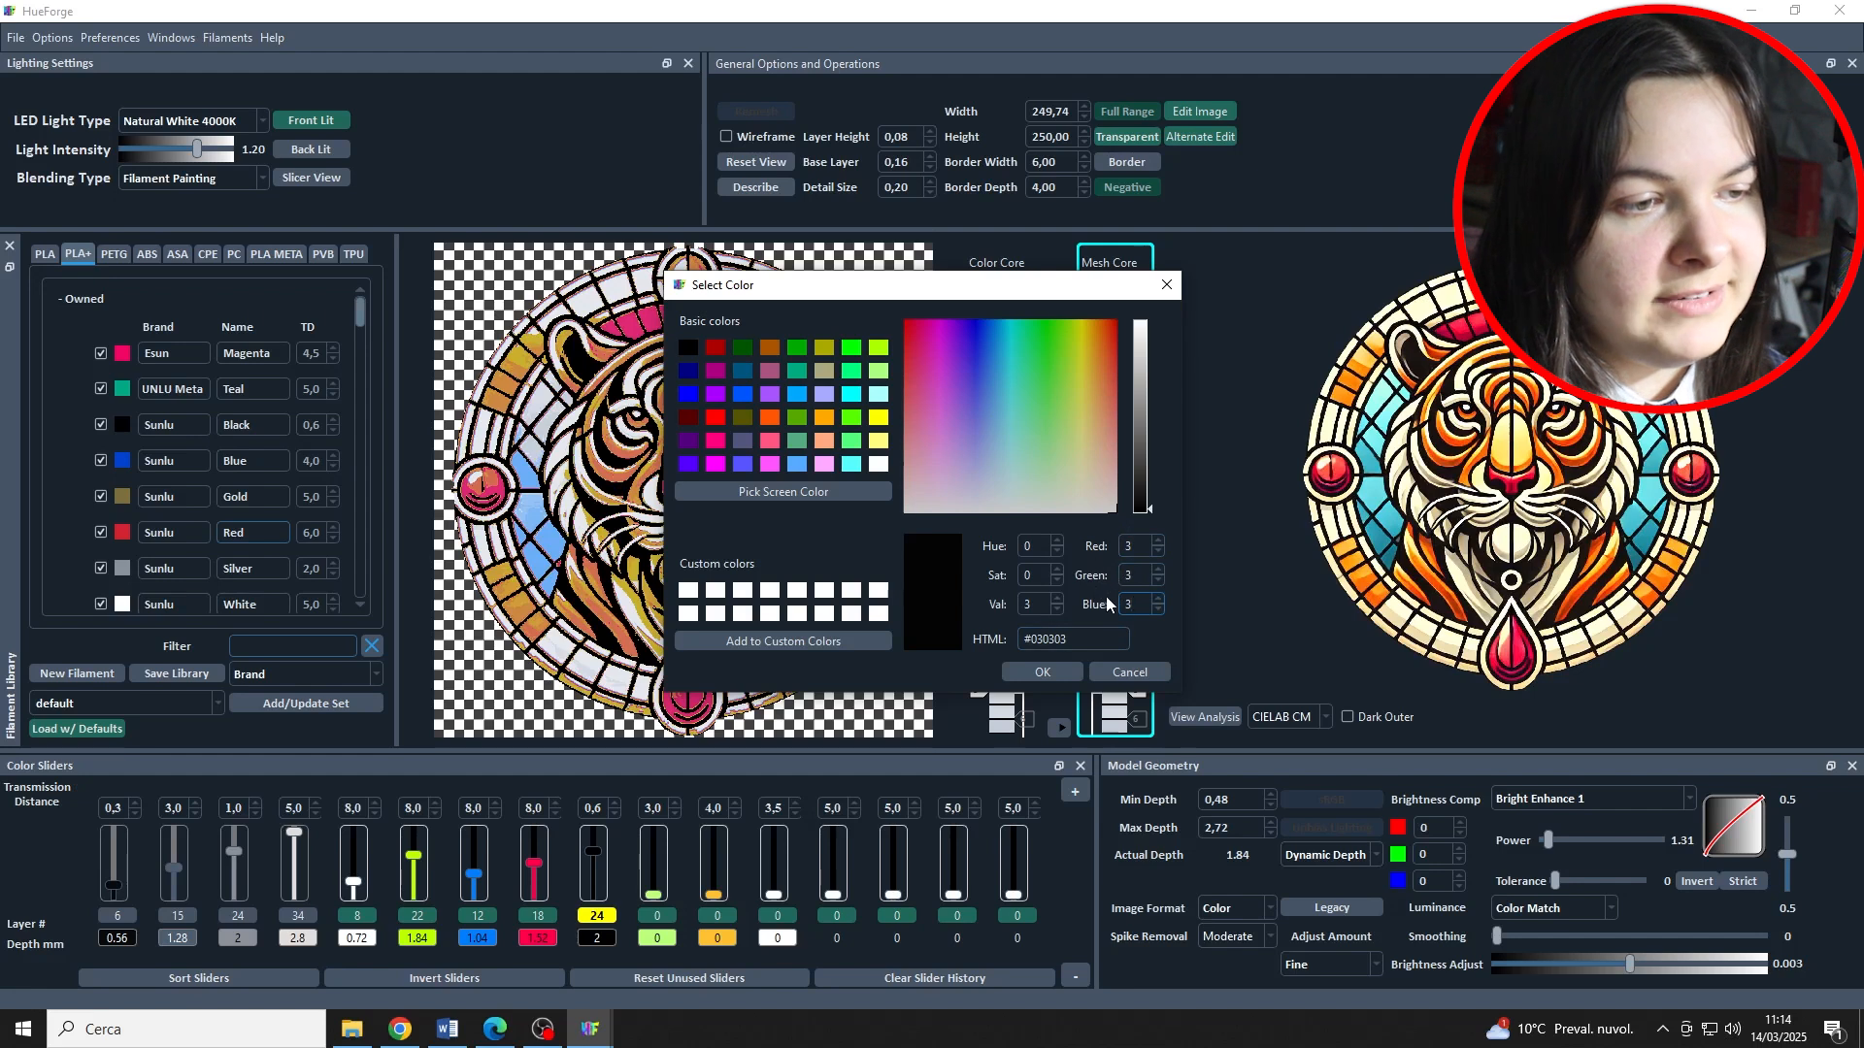
click(1029, 670)
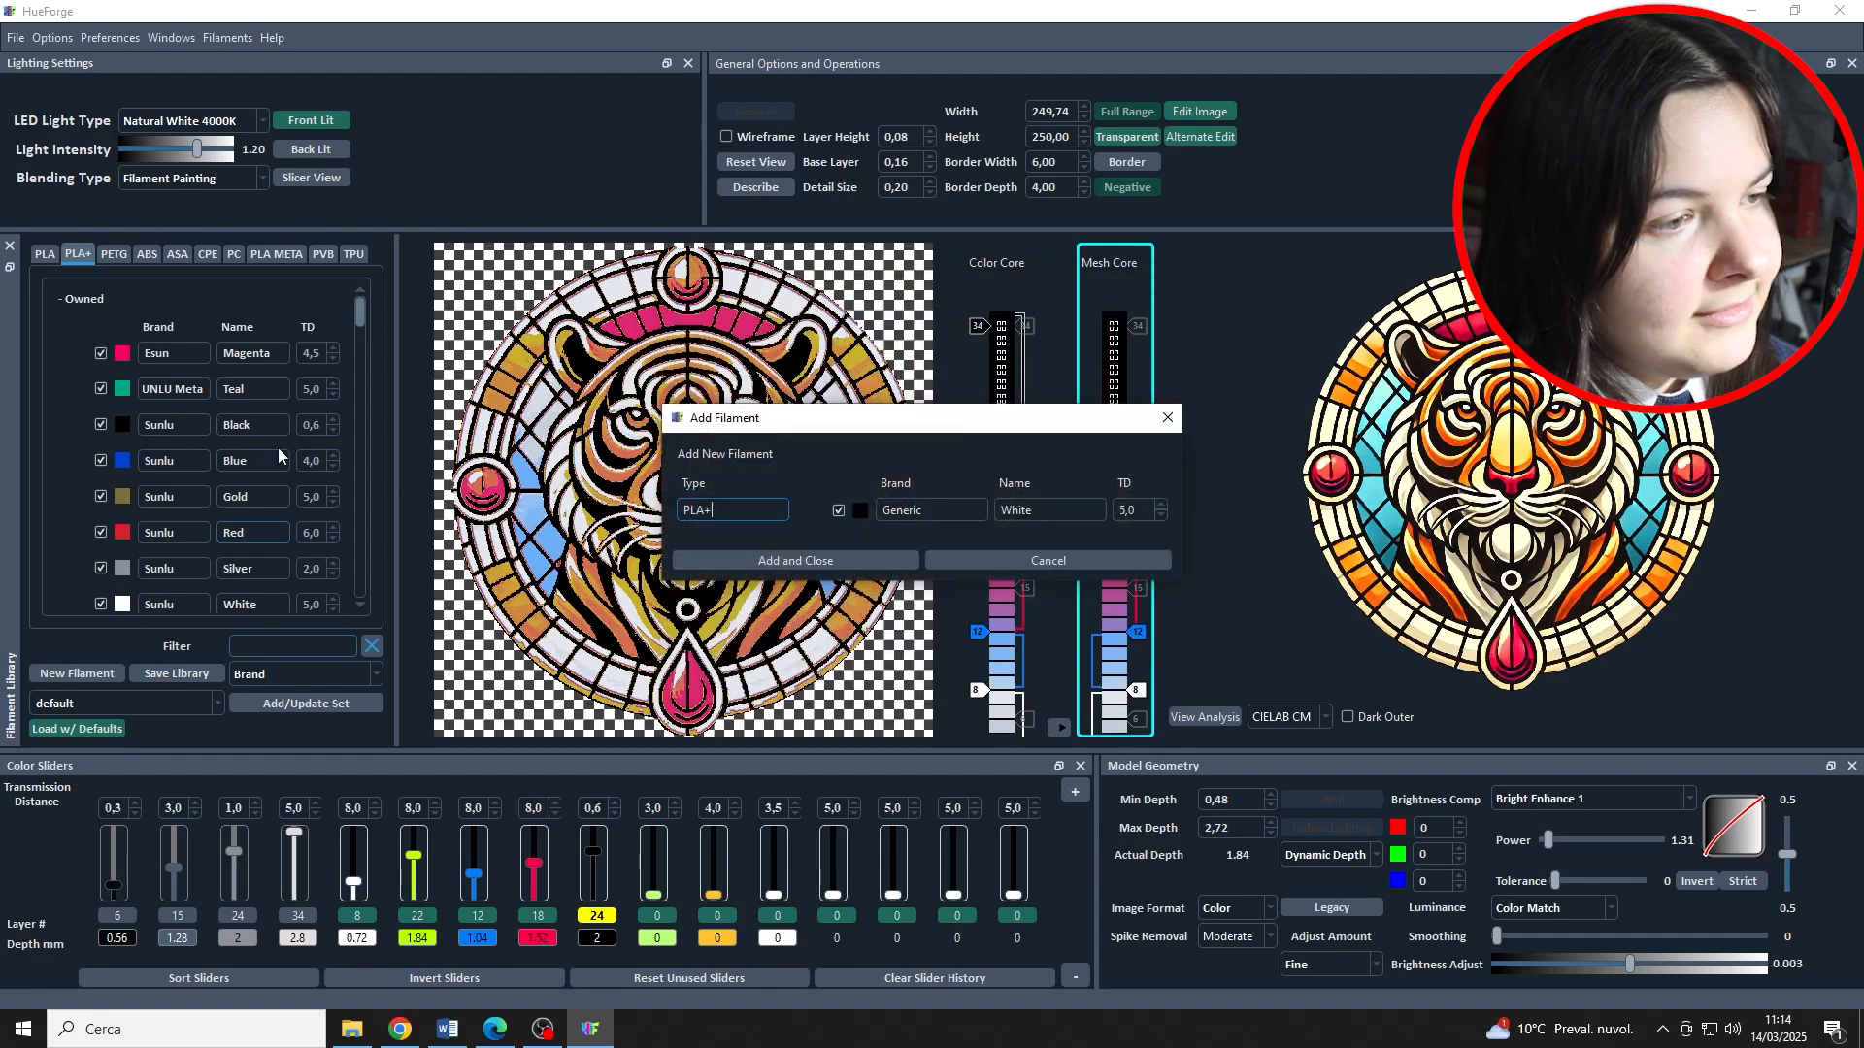
Step: Name the new Generic filament Transparent, set its TD to 50 and add it to the library
drag(953, 512, 818, 512)
drag(1087, 514, 921, 512)
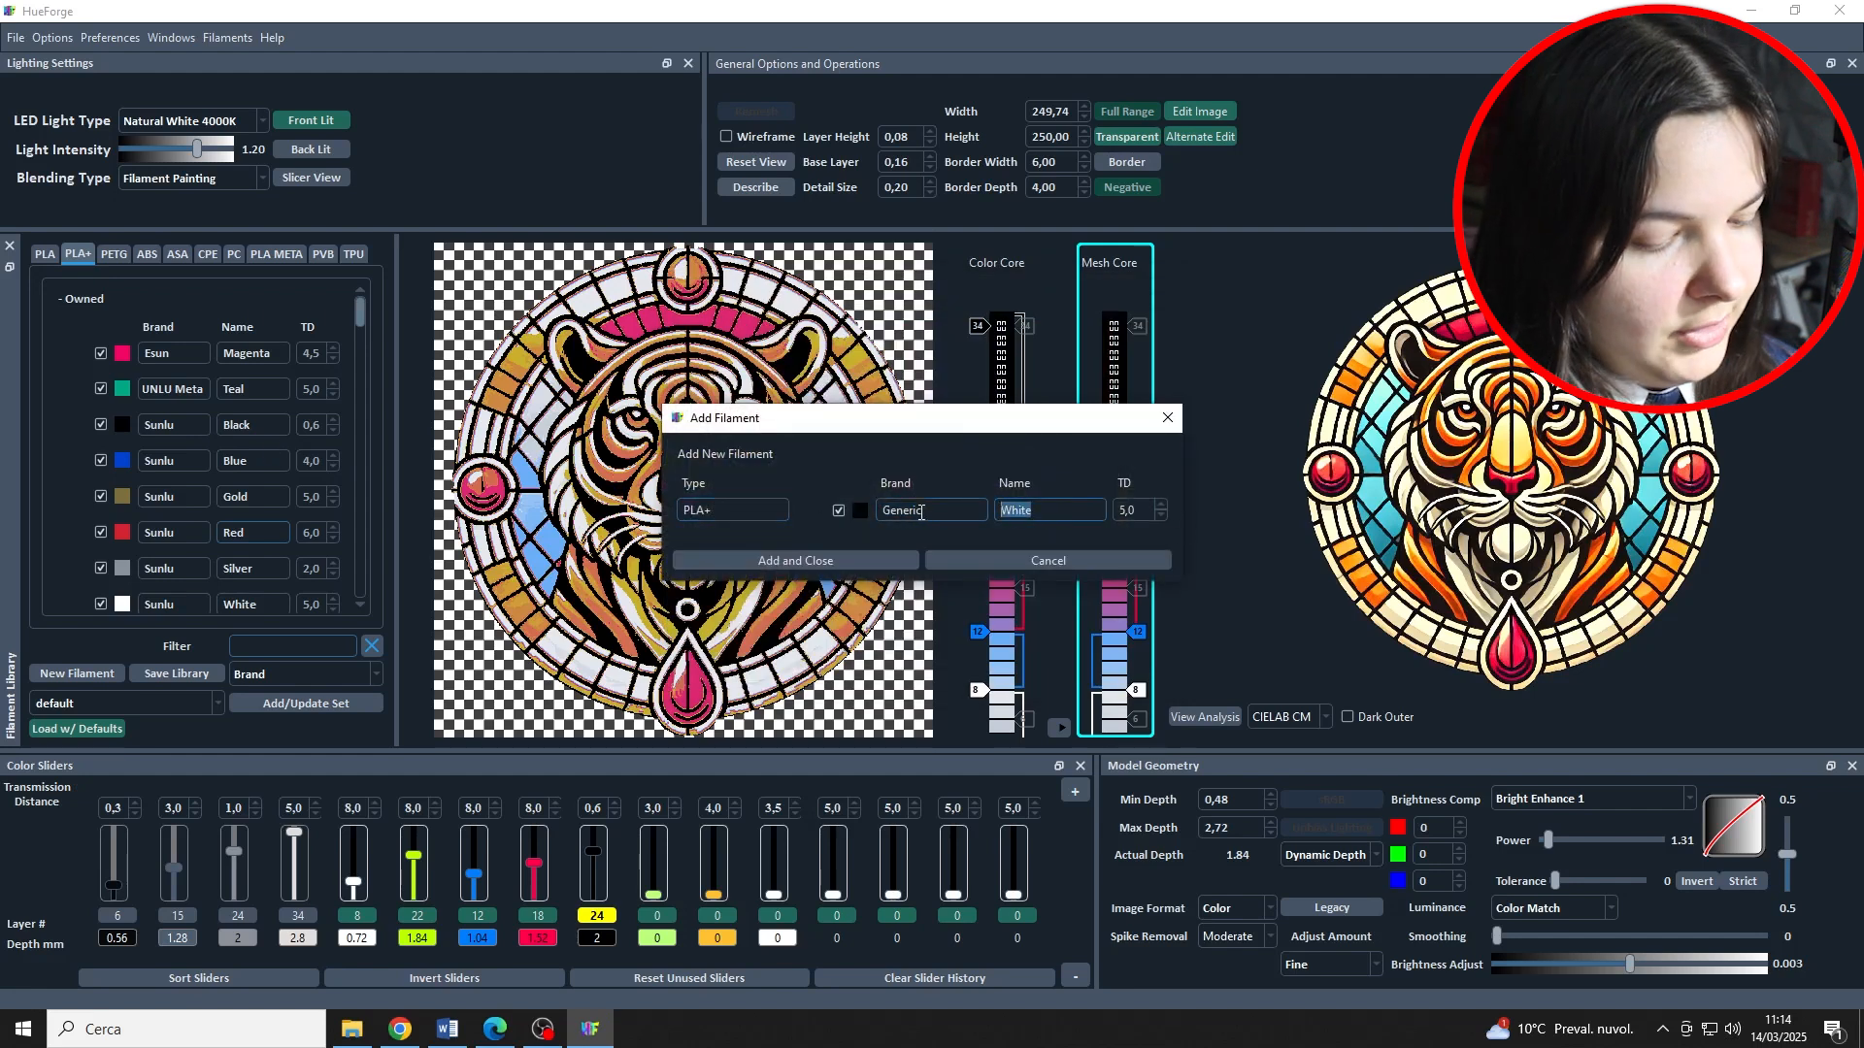
text(Traspanre)
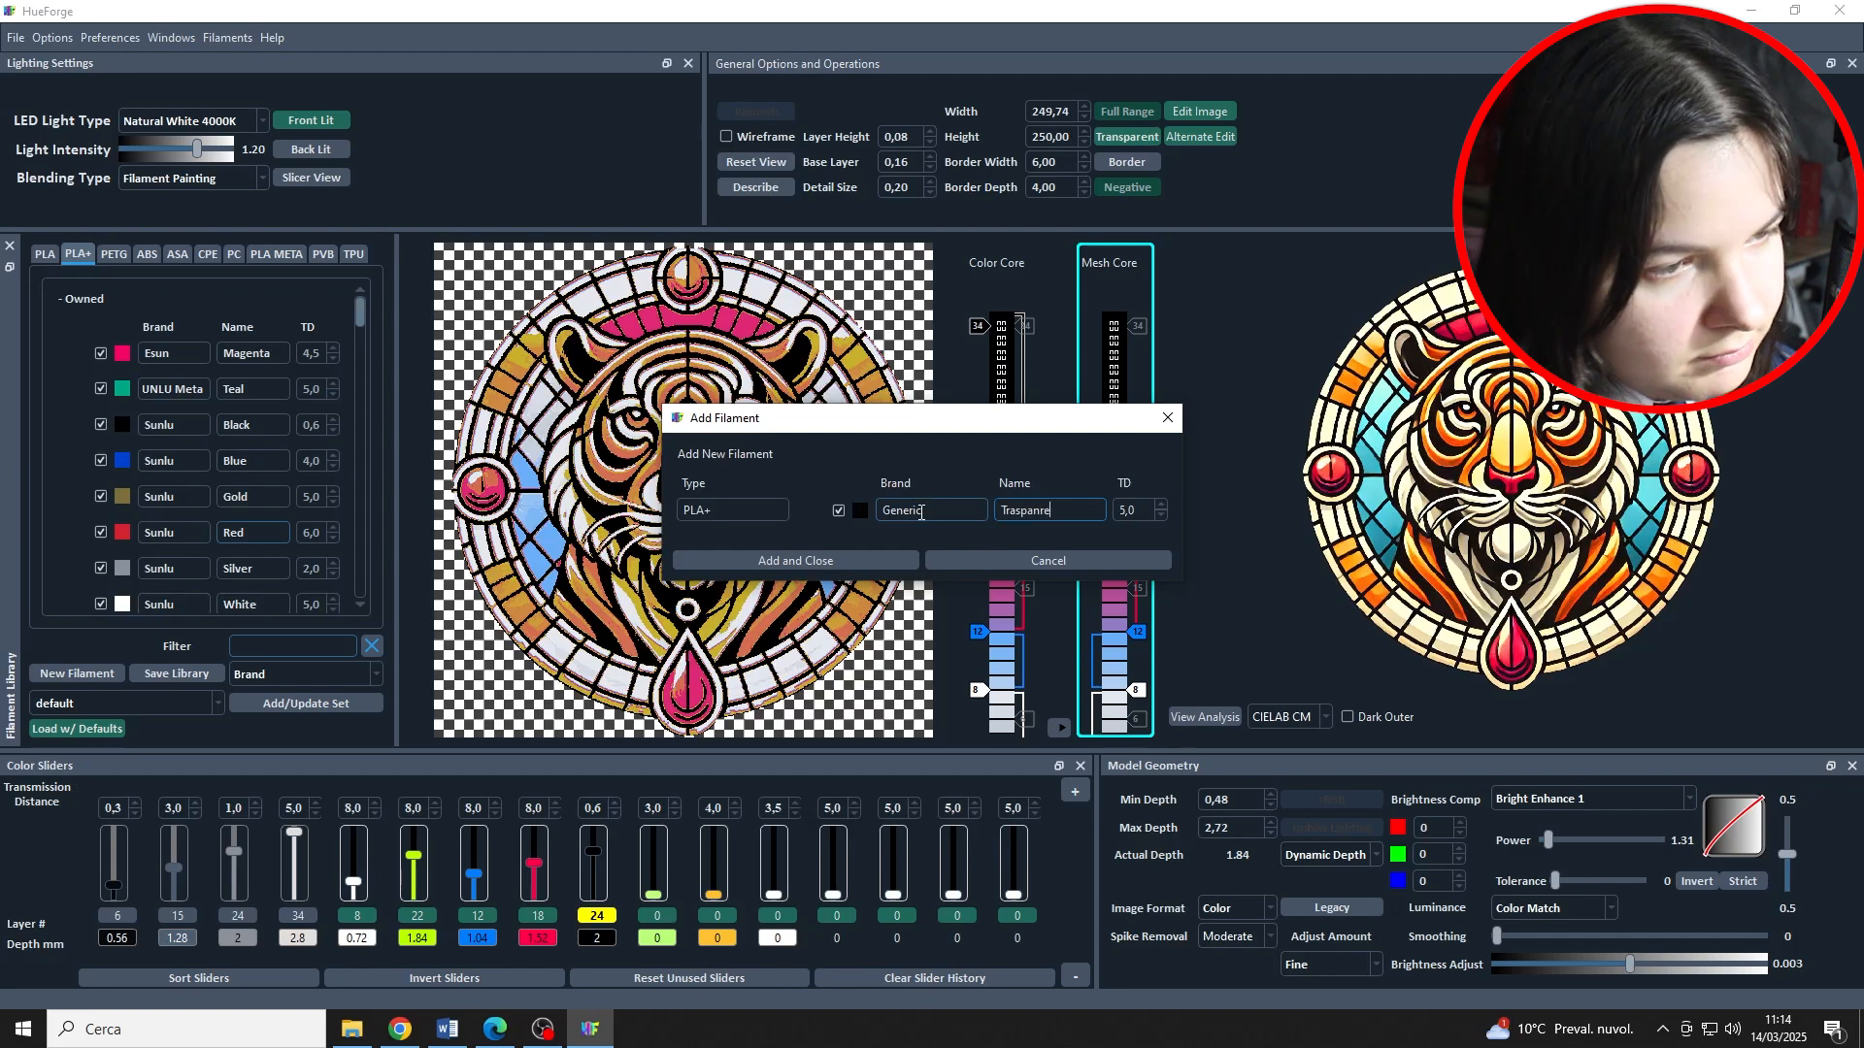
key(BackSpace)
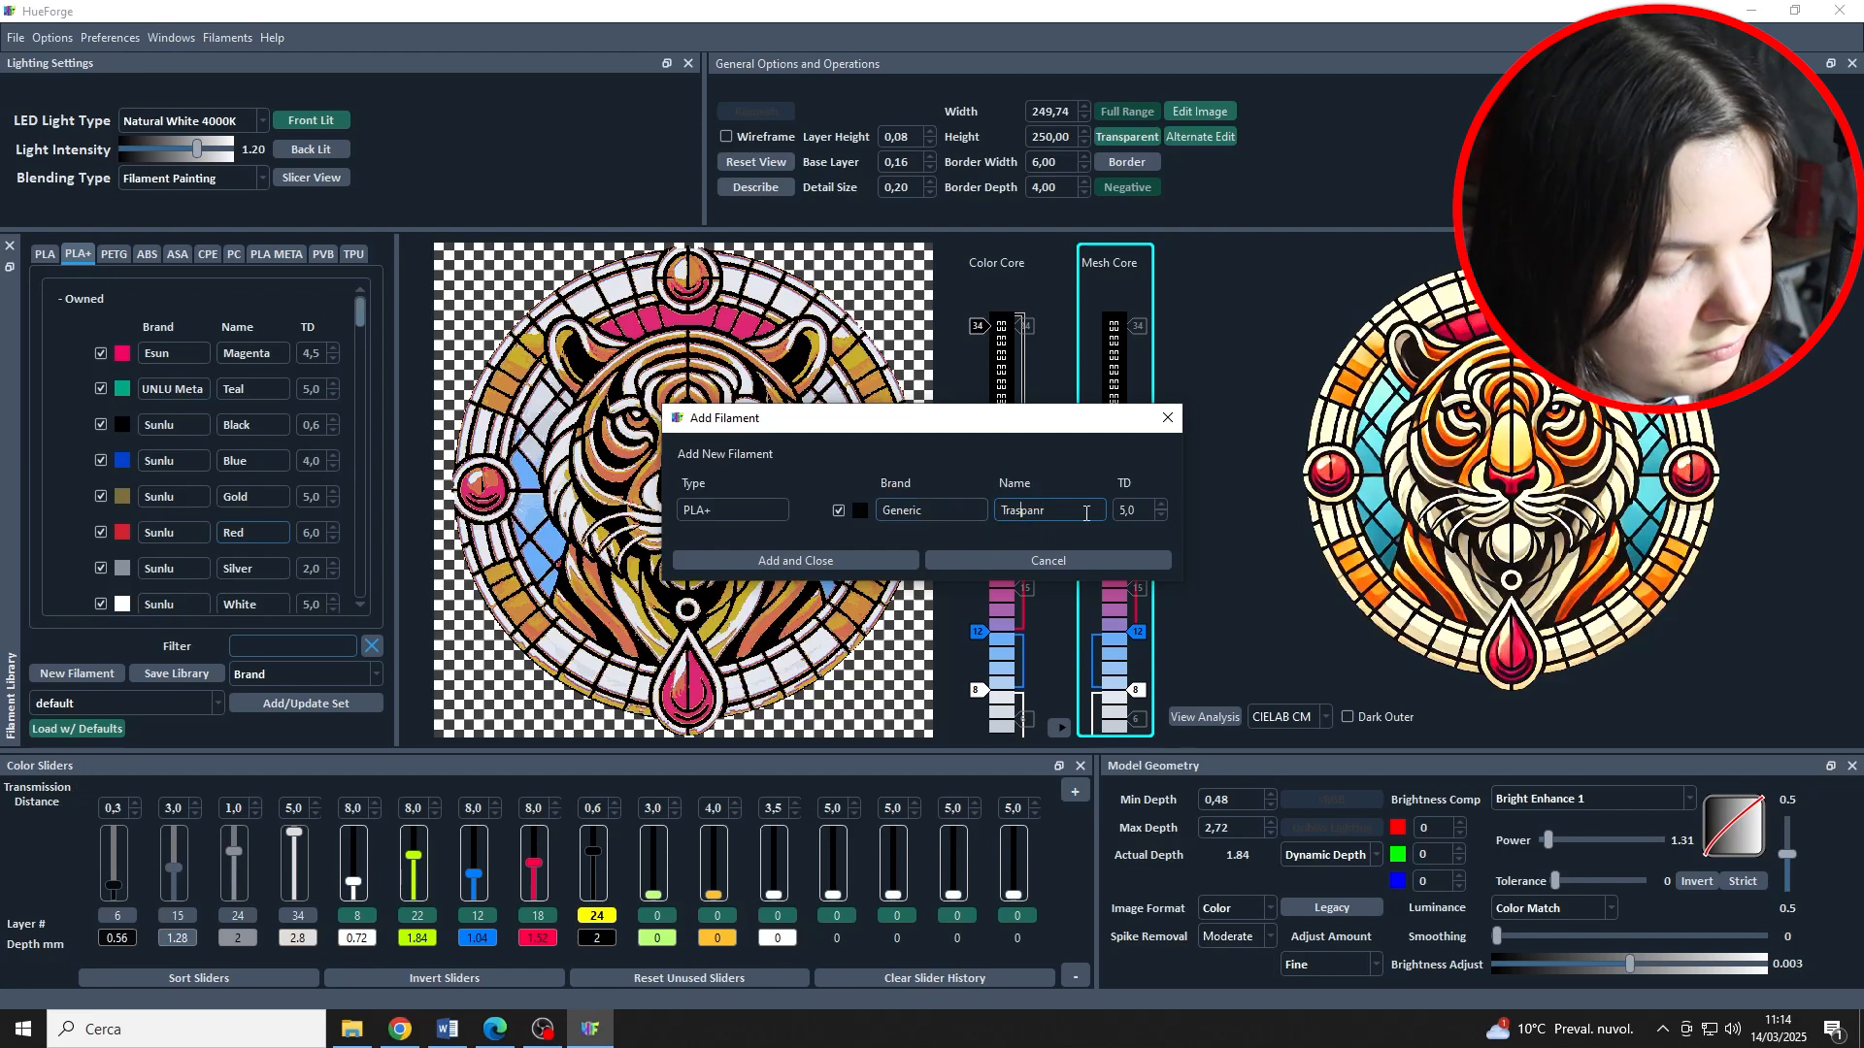
text(nspa)
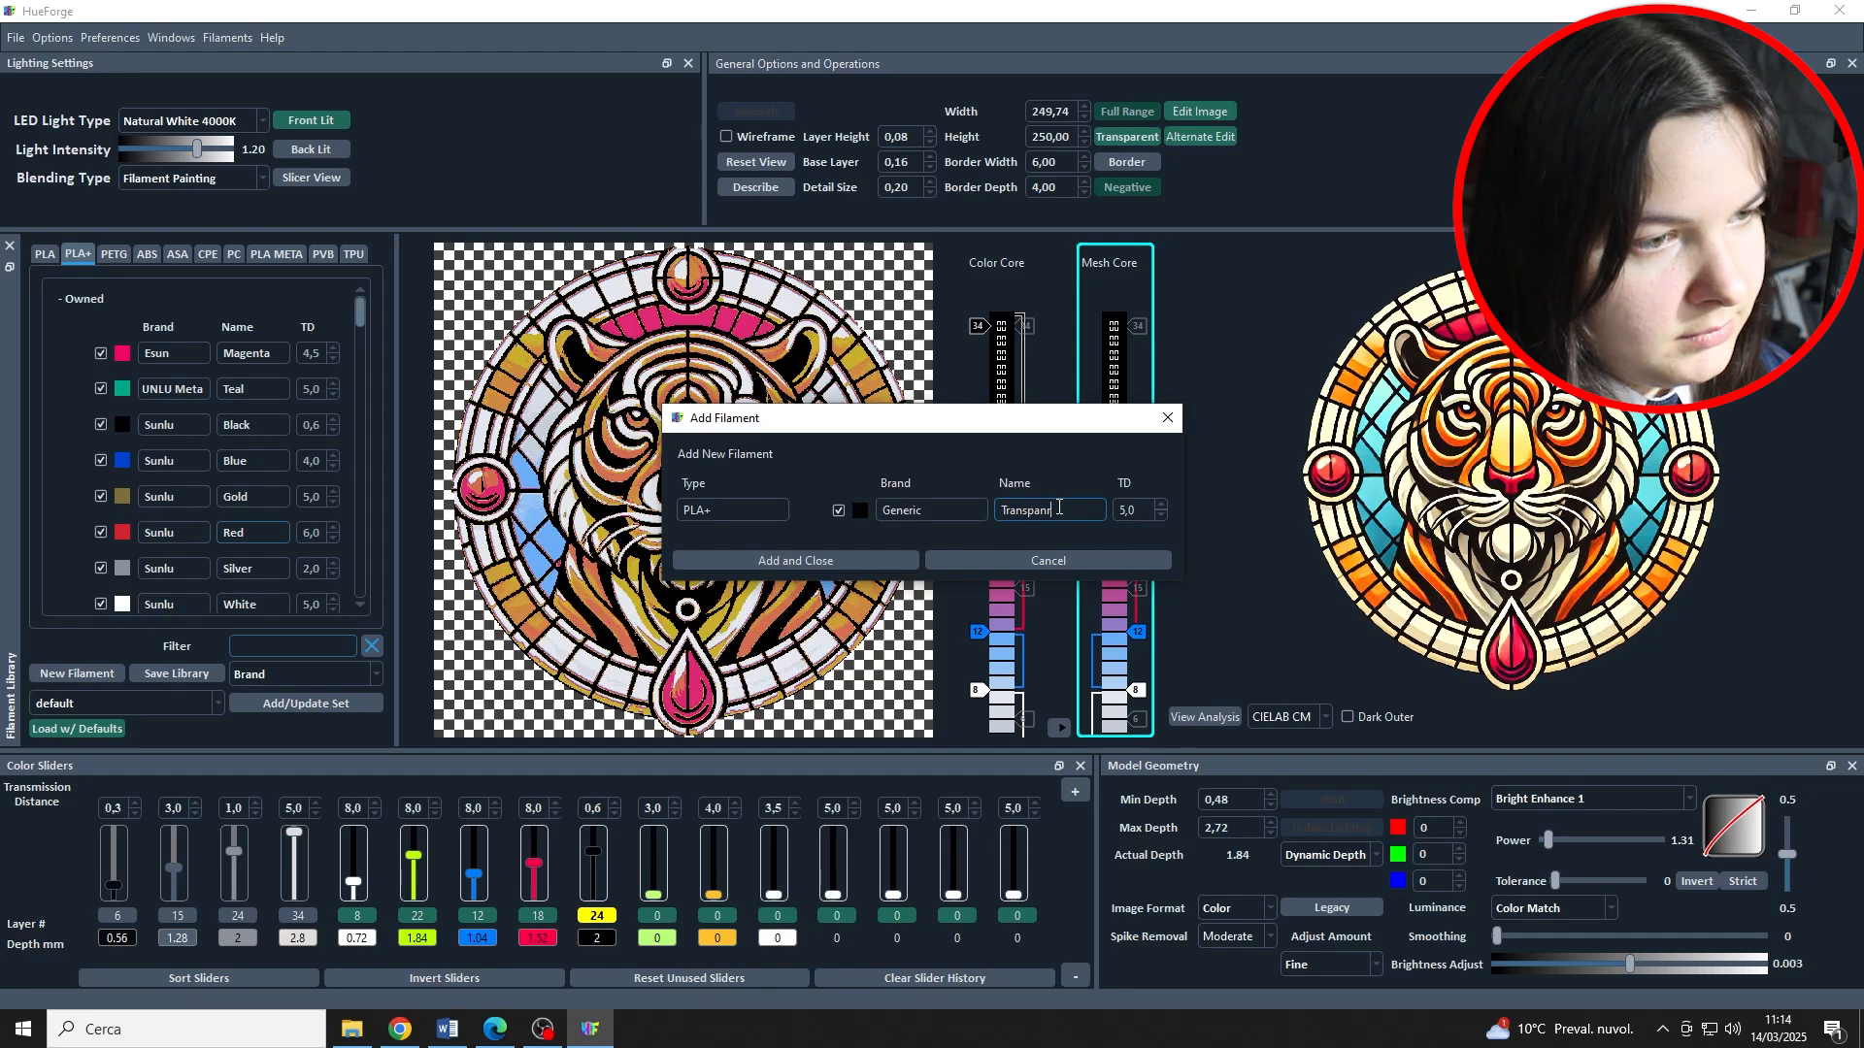
text(rent)
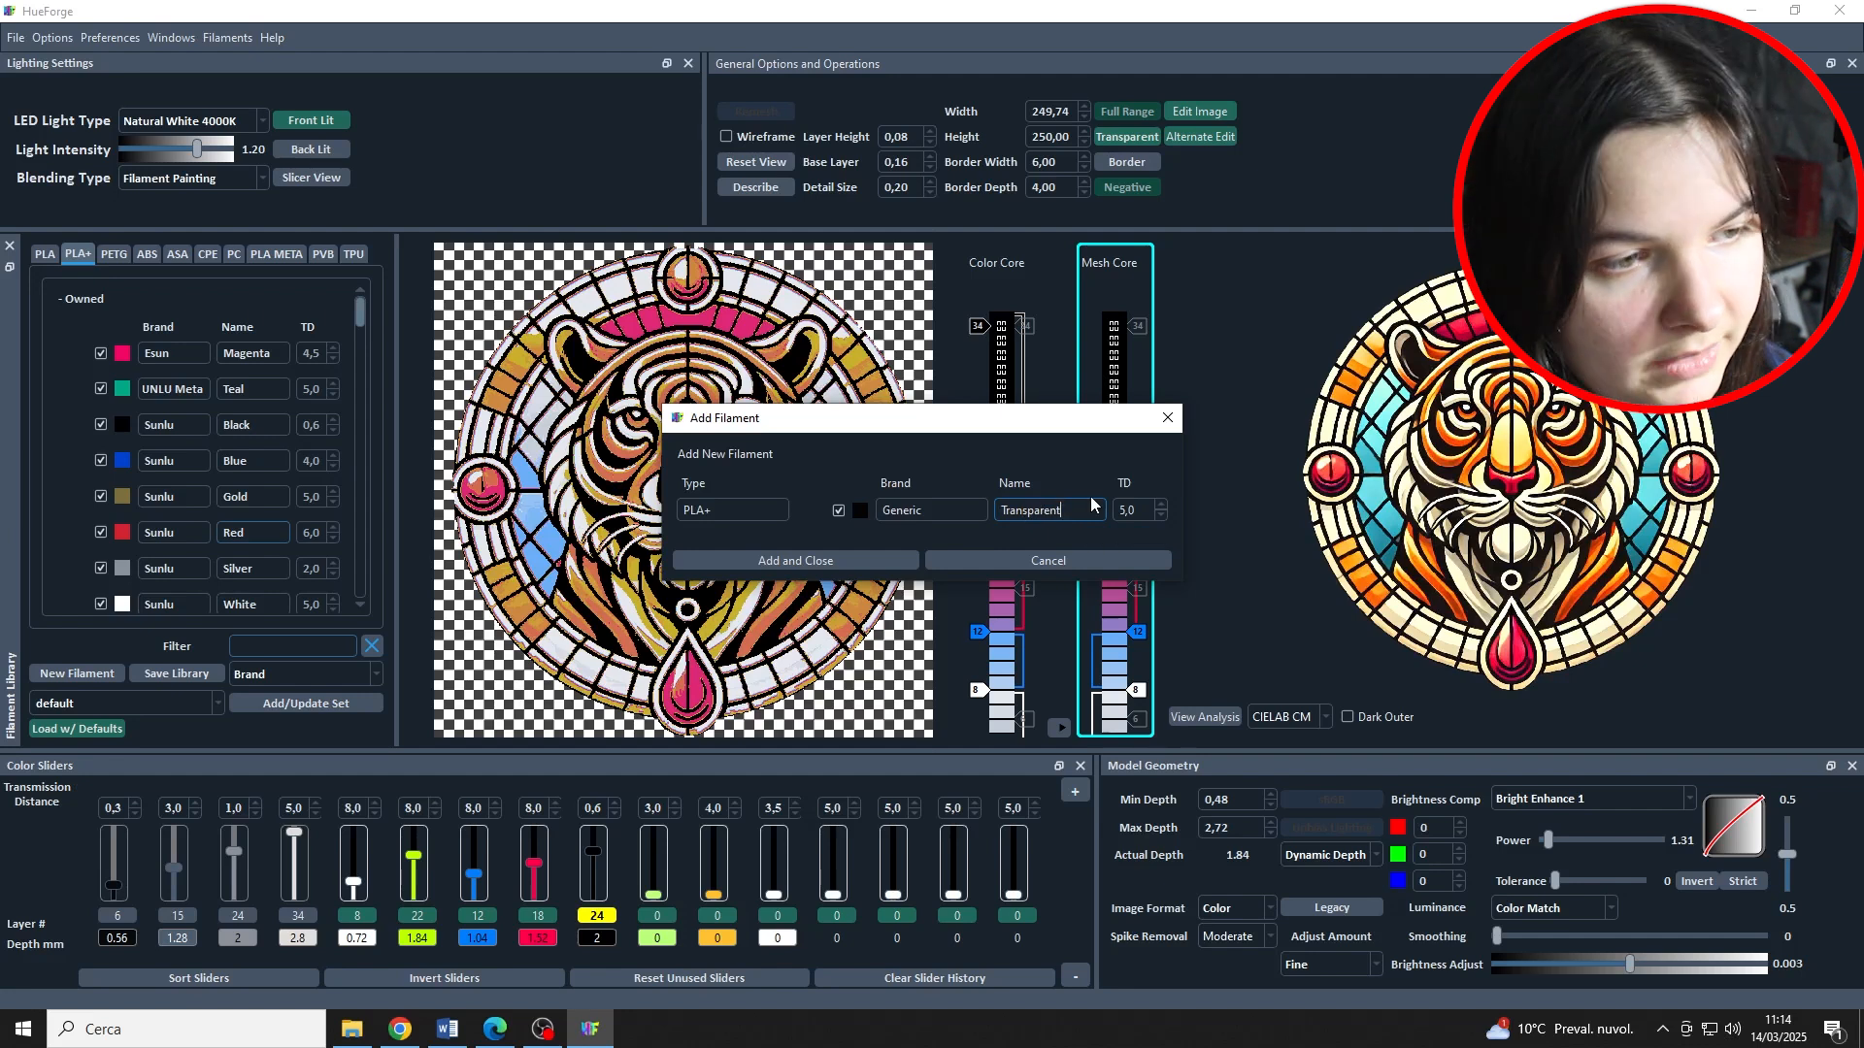
drag(1135, 510, 1113, 511)
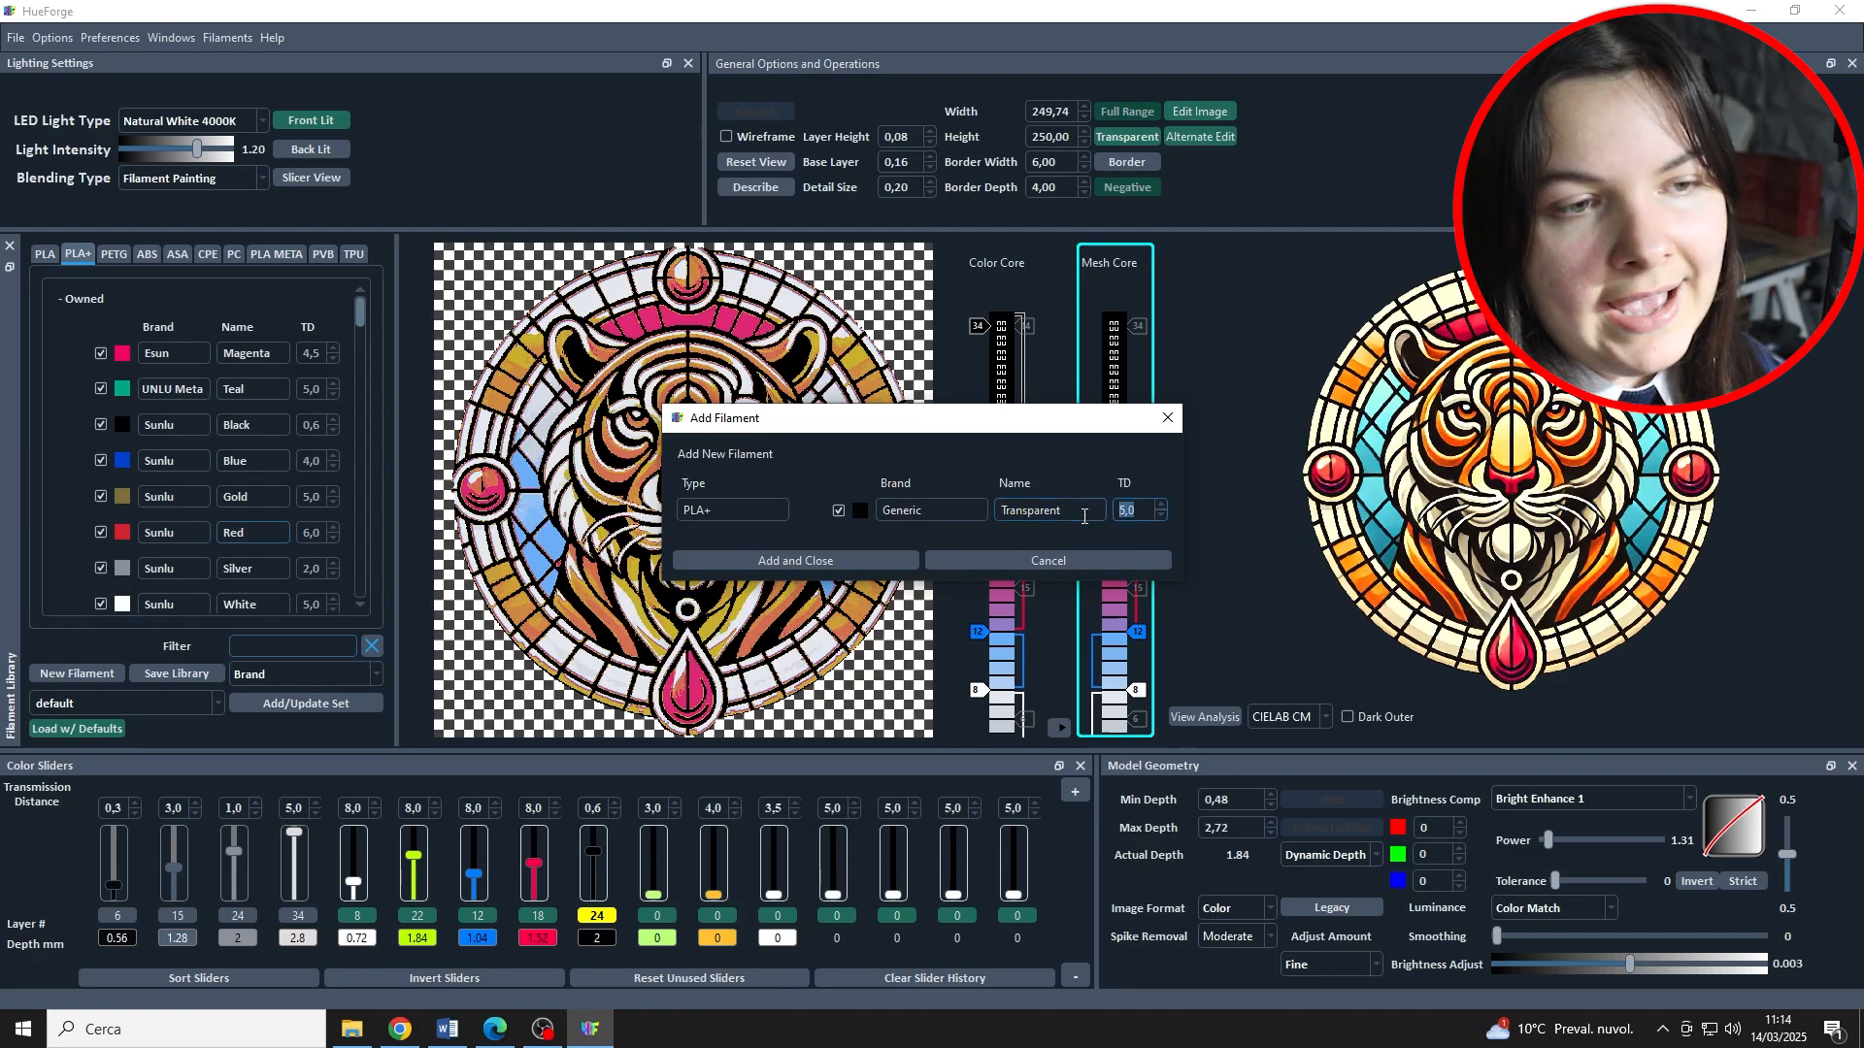
text(50)
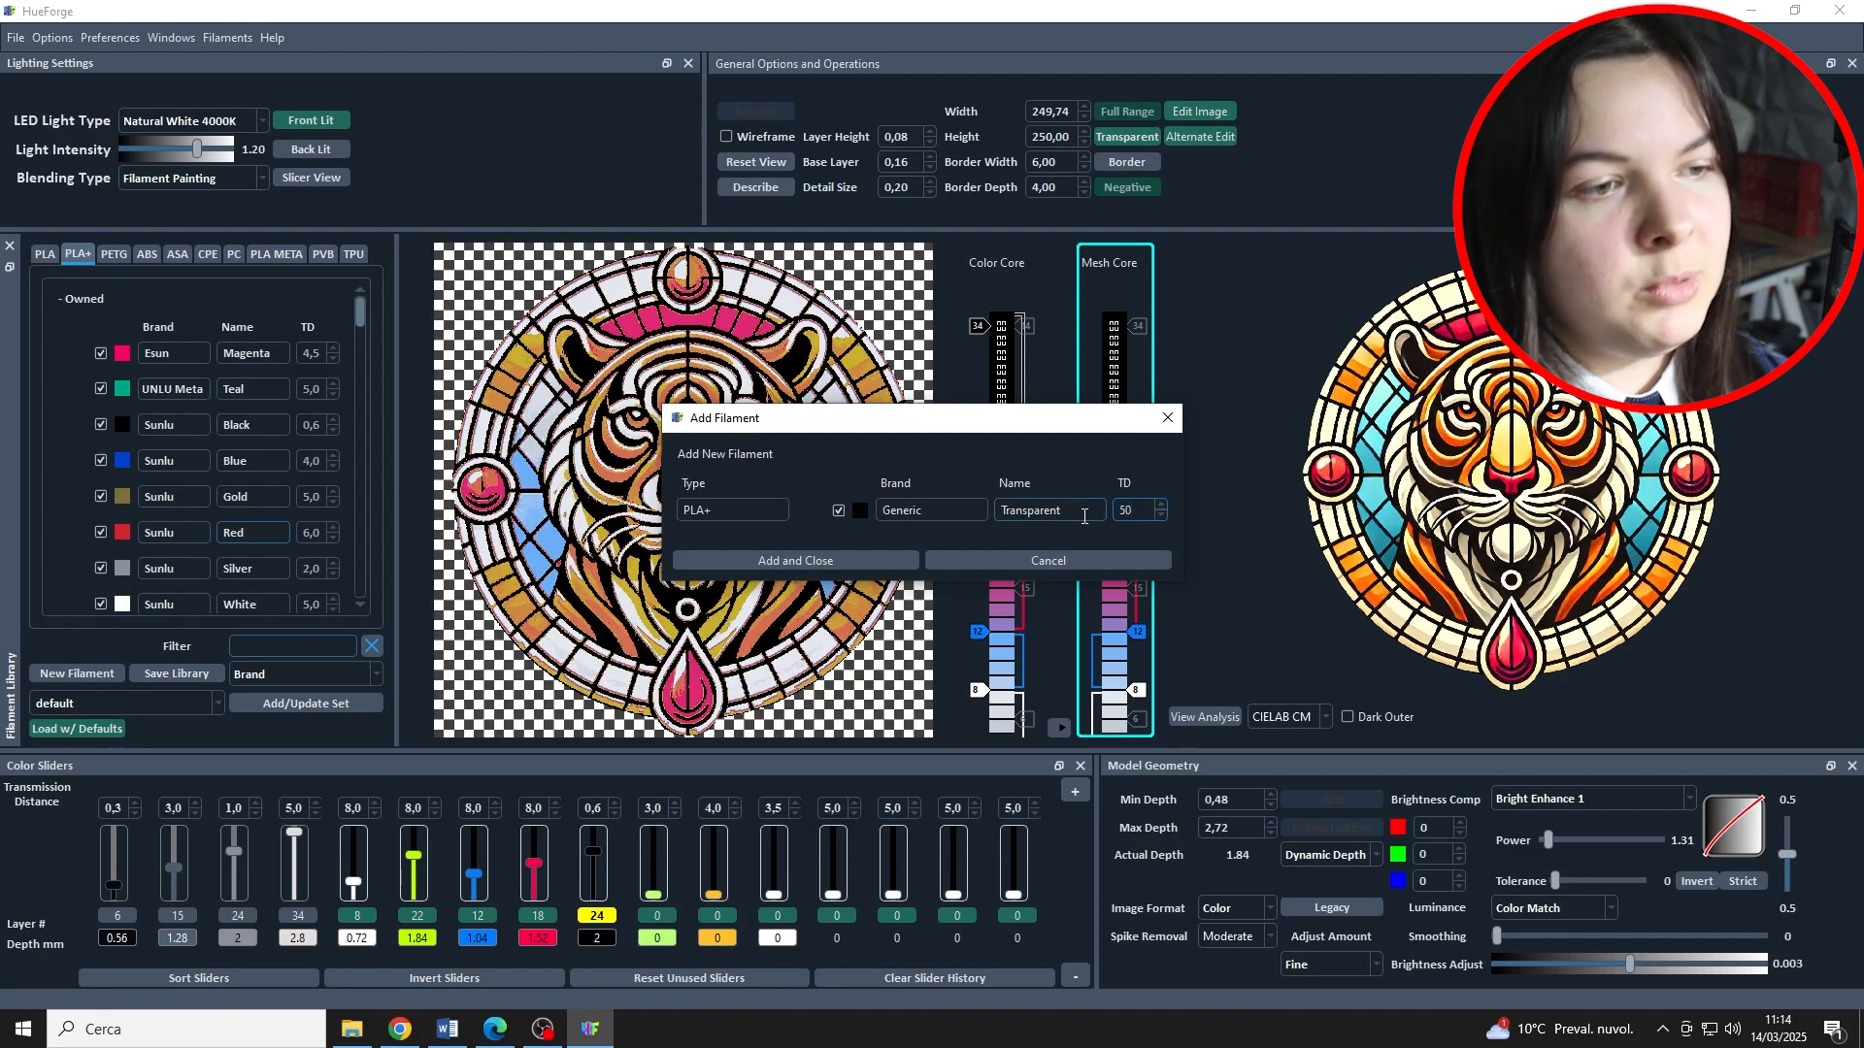
click(796, 560)
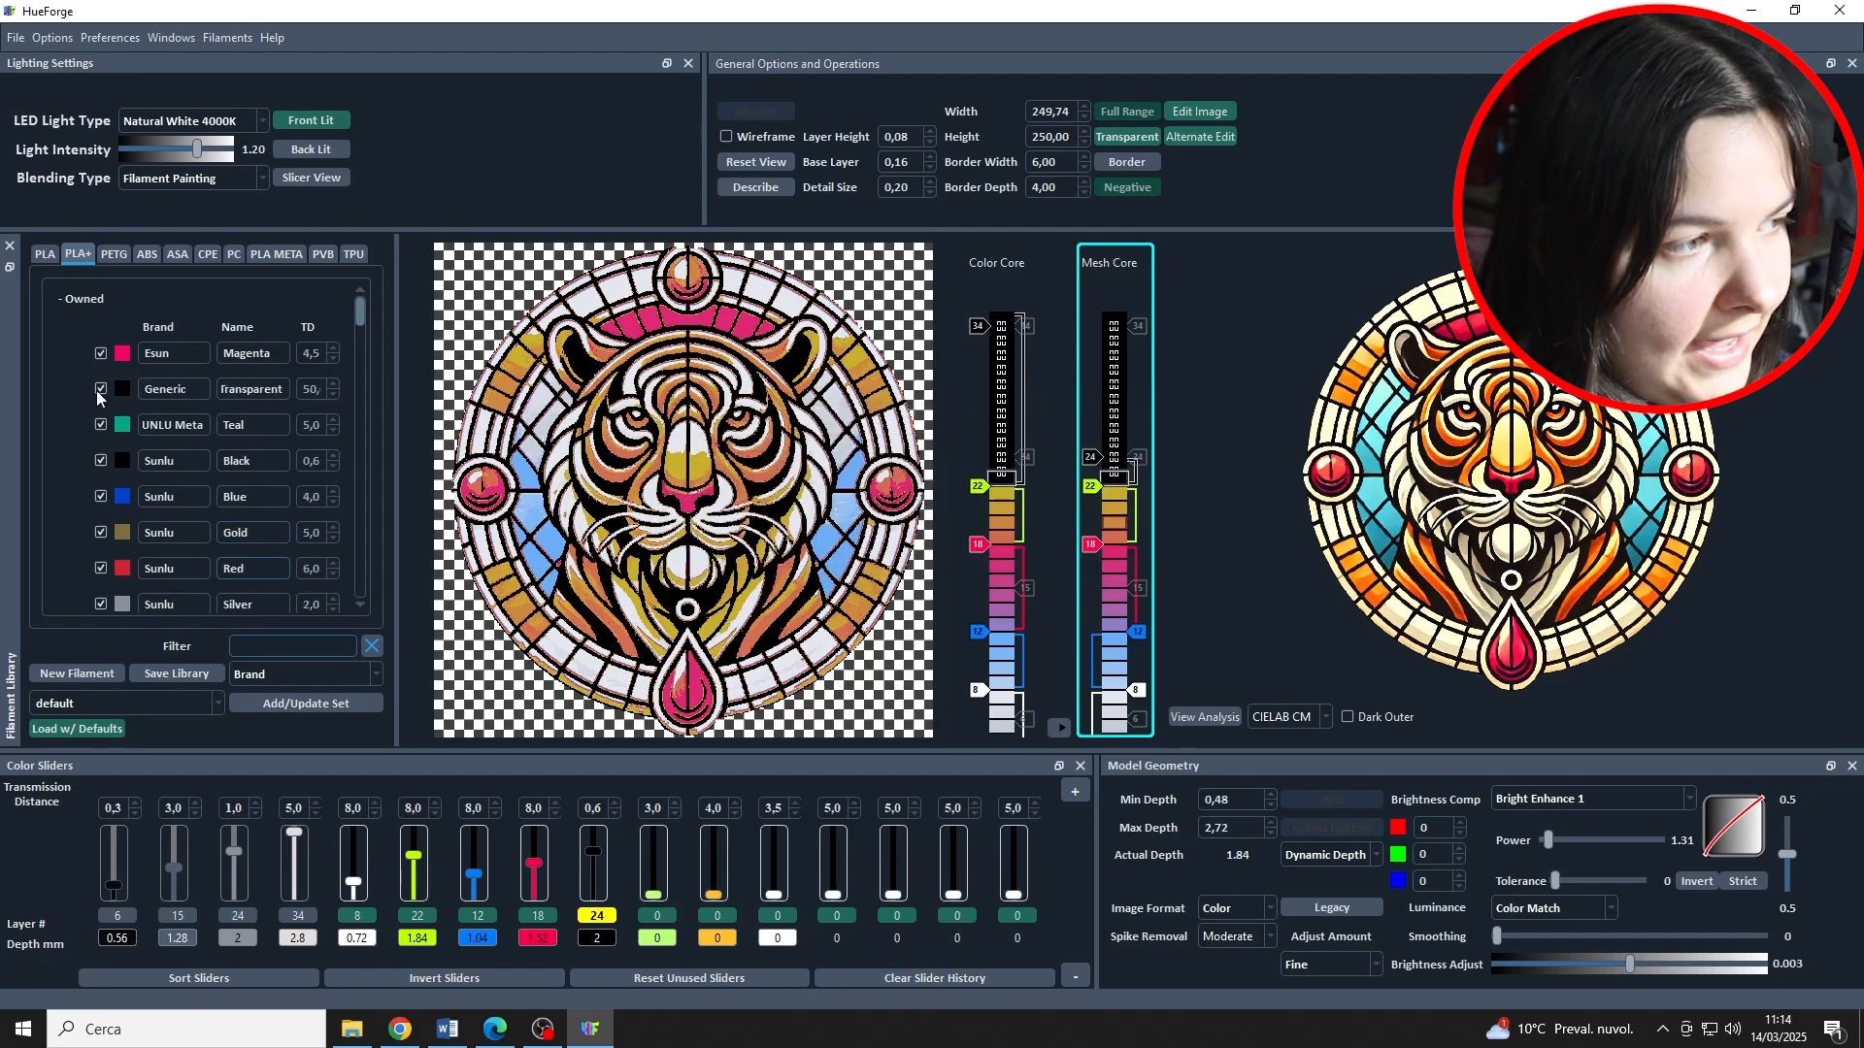
Step: Place the Generic Transparent filament at layer 34 in both cores, lowering the Color Core's black slider to layer 25
mouse_move(126, 393)
mouse_down()
mouse_move(1175, 430)
mouse_move(1107, 400)
mouse_move(1089, 300)
mouse_up()
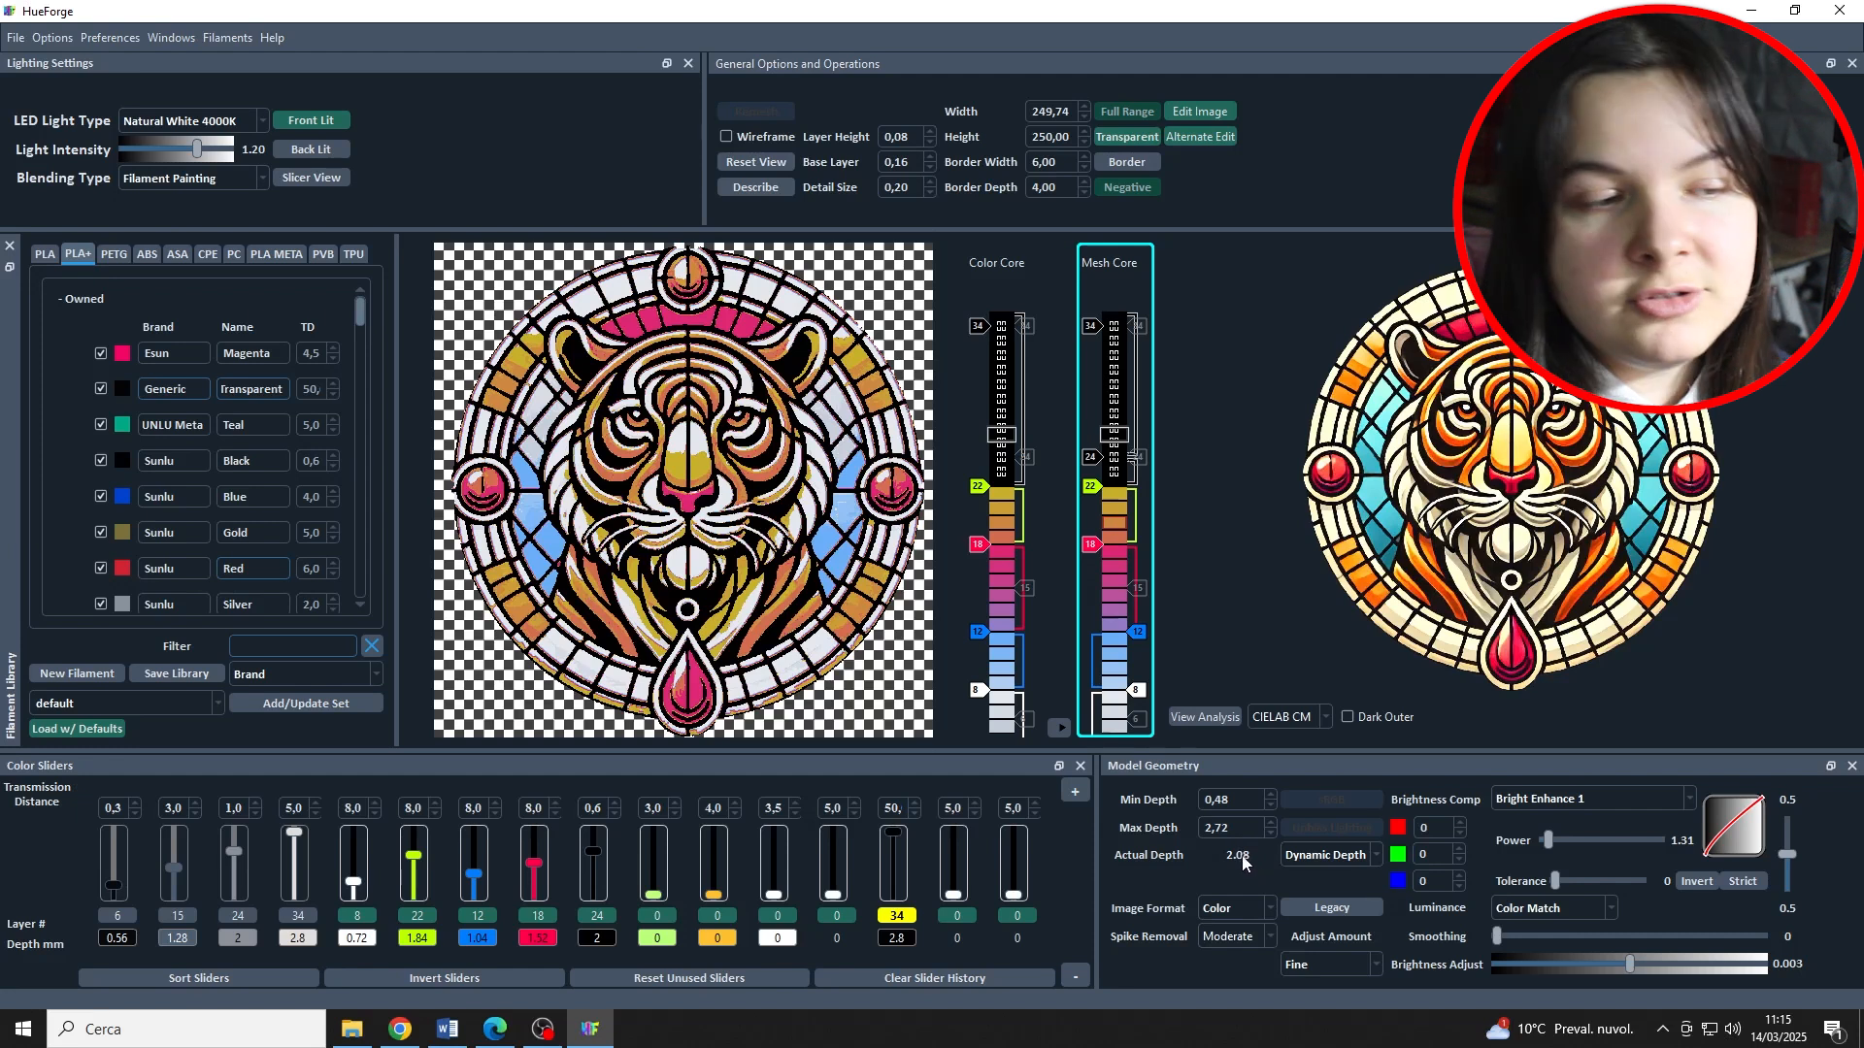
click(1061, 729)
drag(978, 325, 1000, 464)
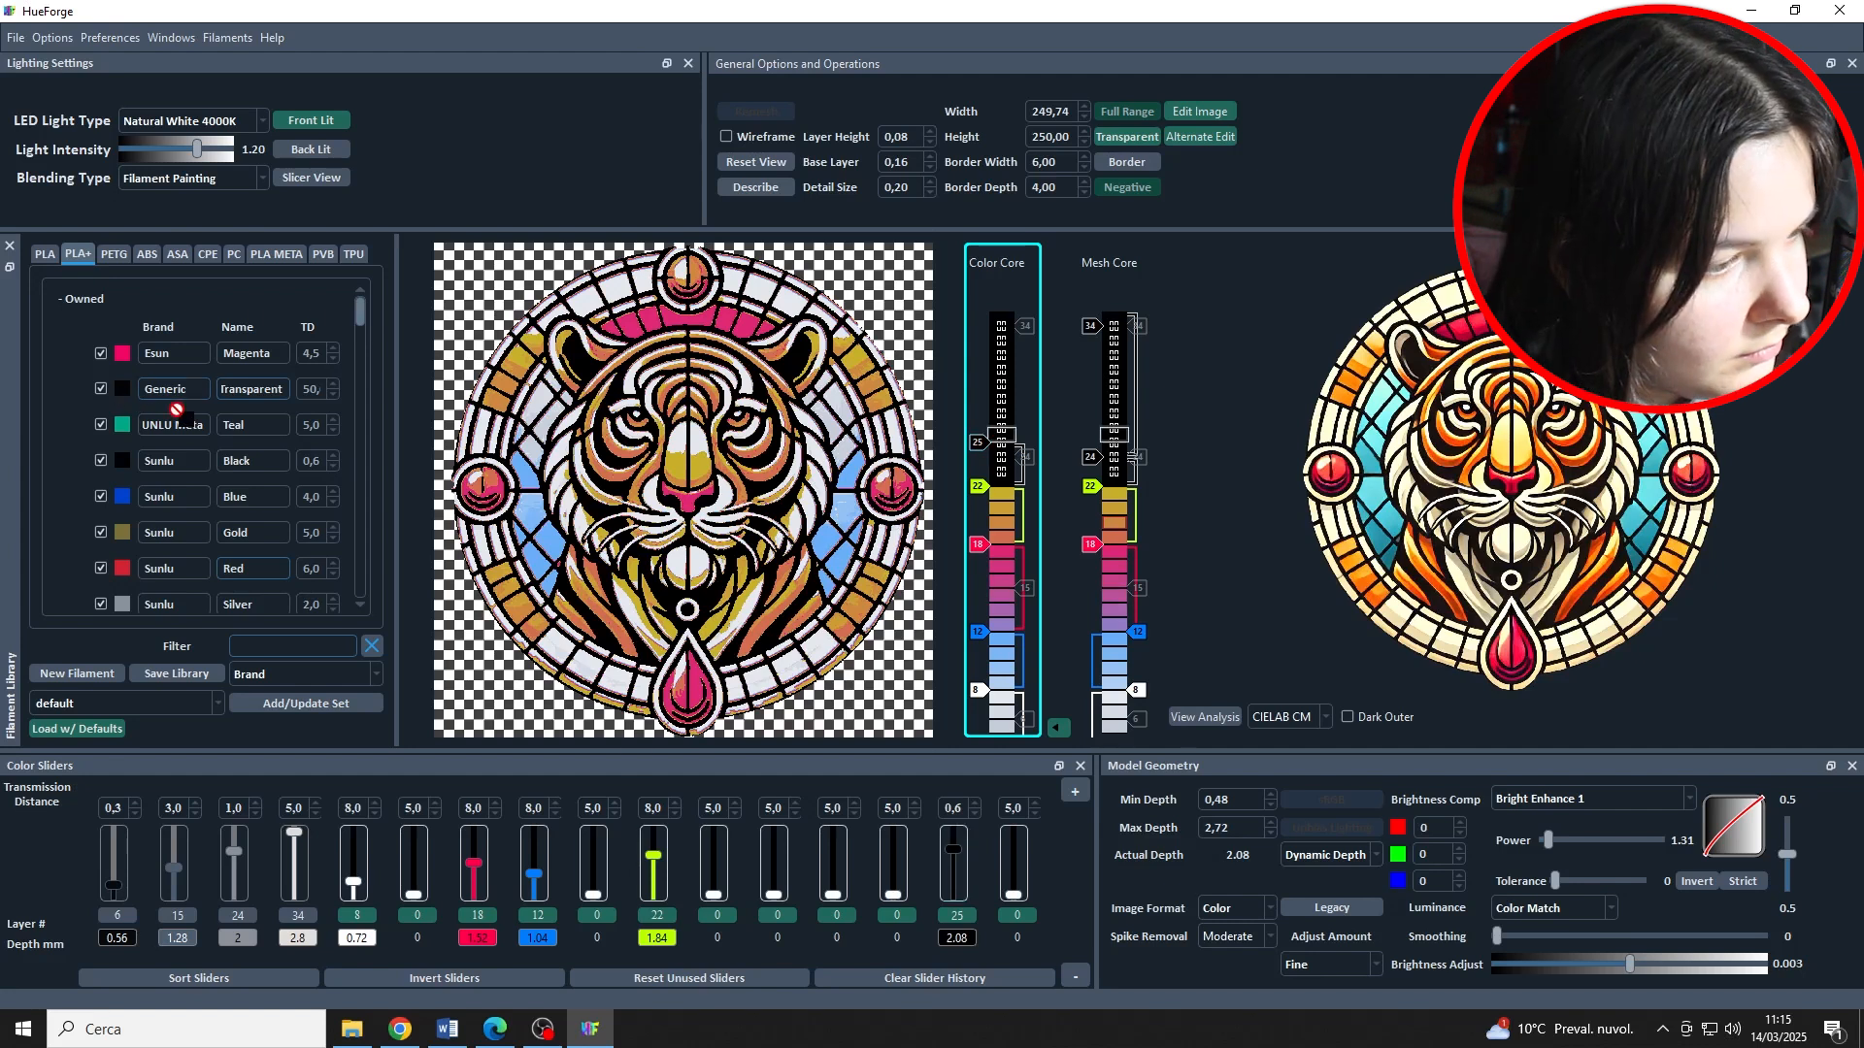
drag(714, 895, 720, 784)
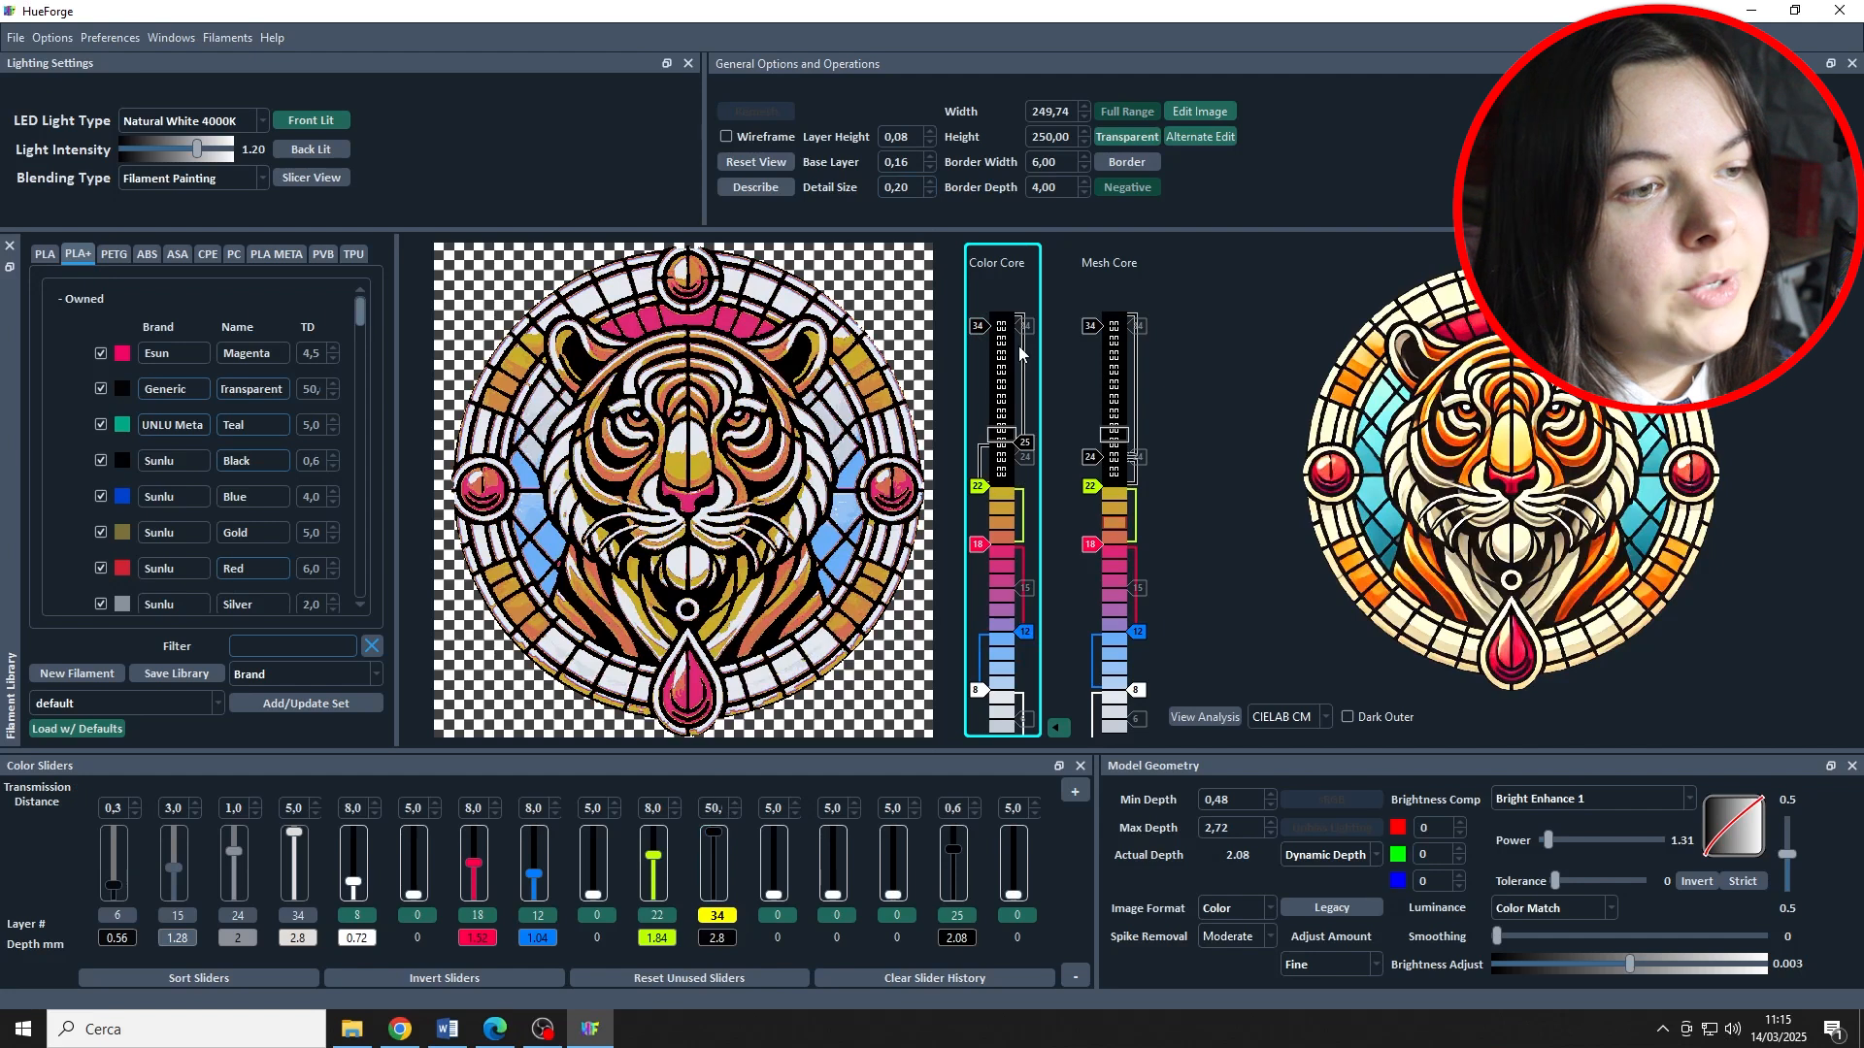
Step: Lower the Mesh Core sliders to layer 6 for white, 11 for cyan, 17 for magenta and 21 for yellow
click(1060, 728)
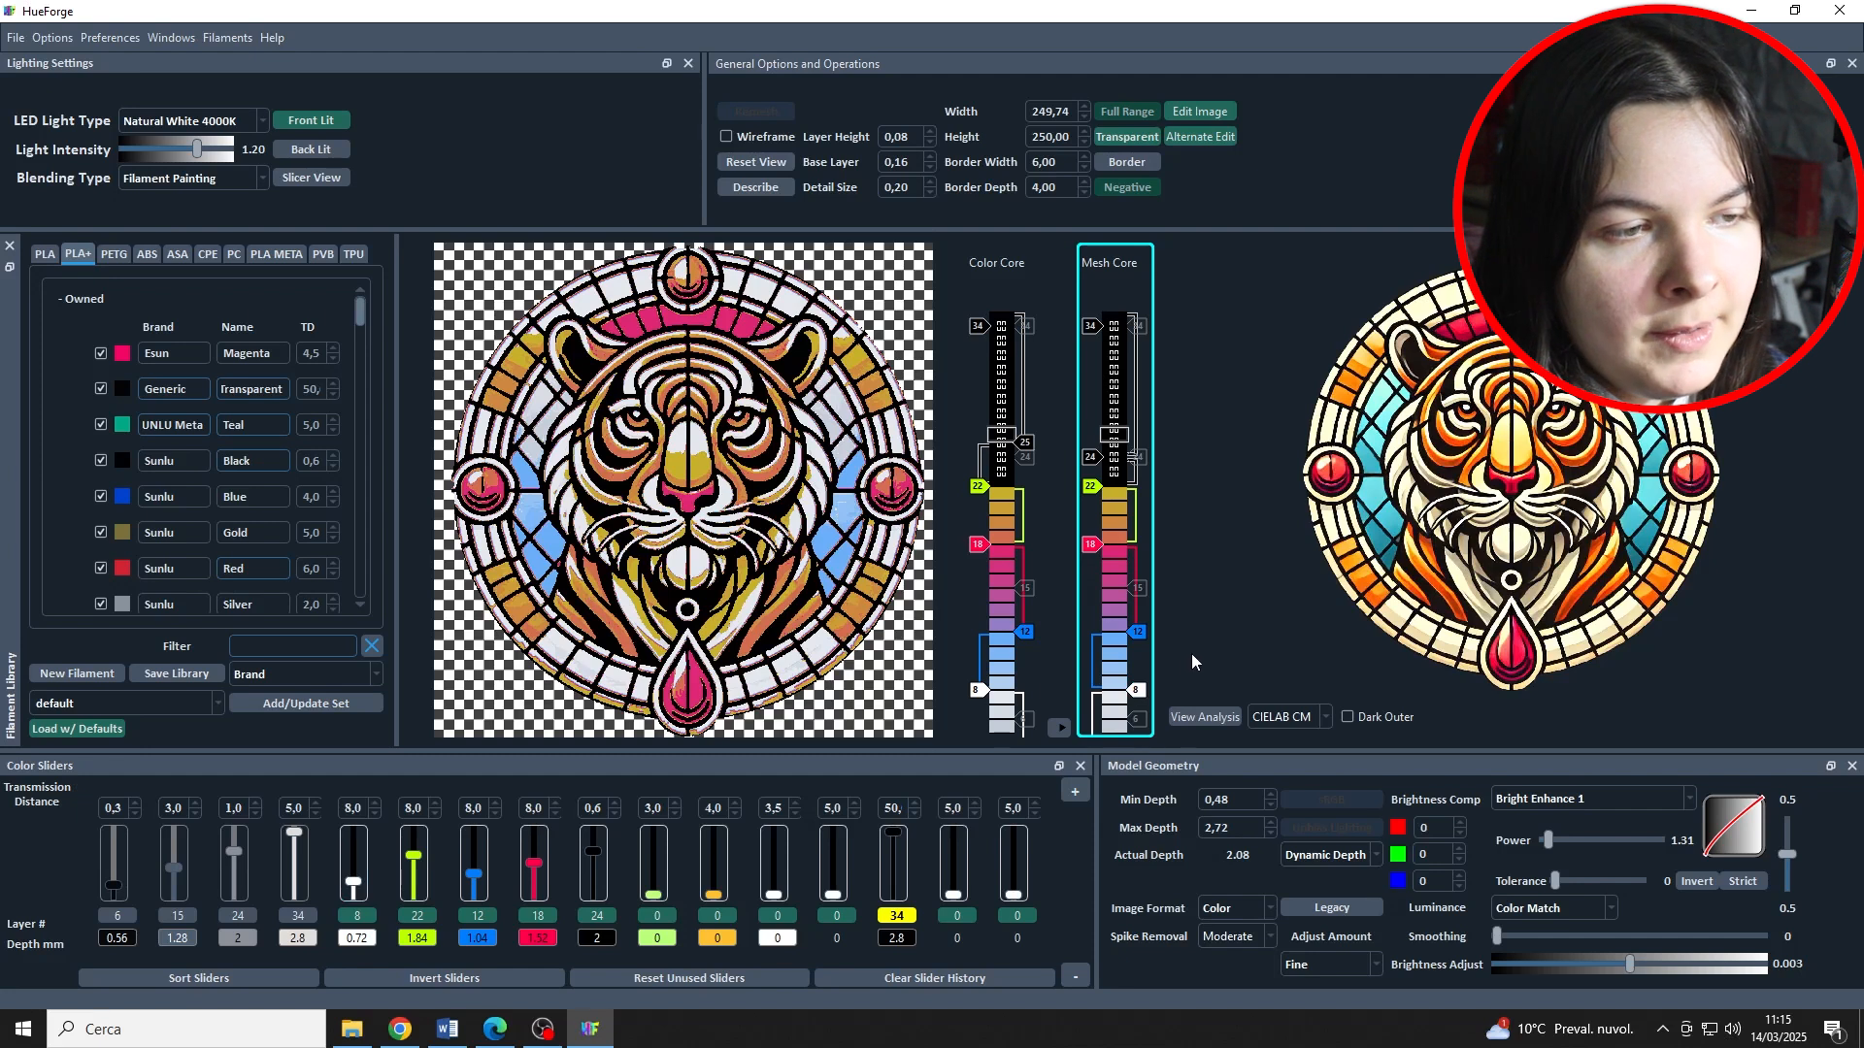
mouse_move(1193, 656)
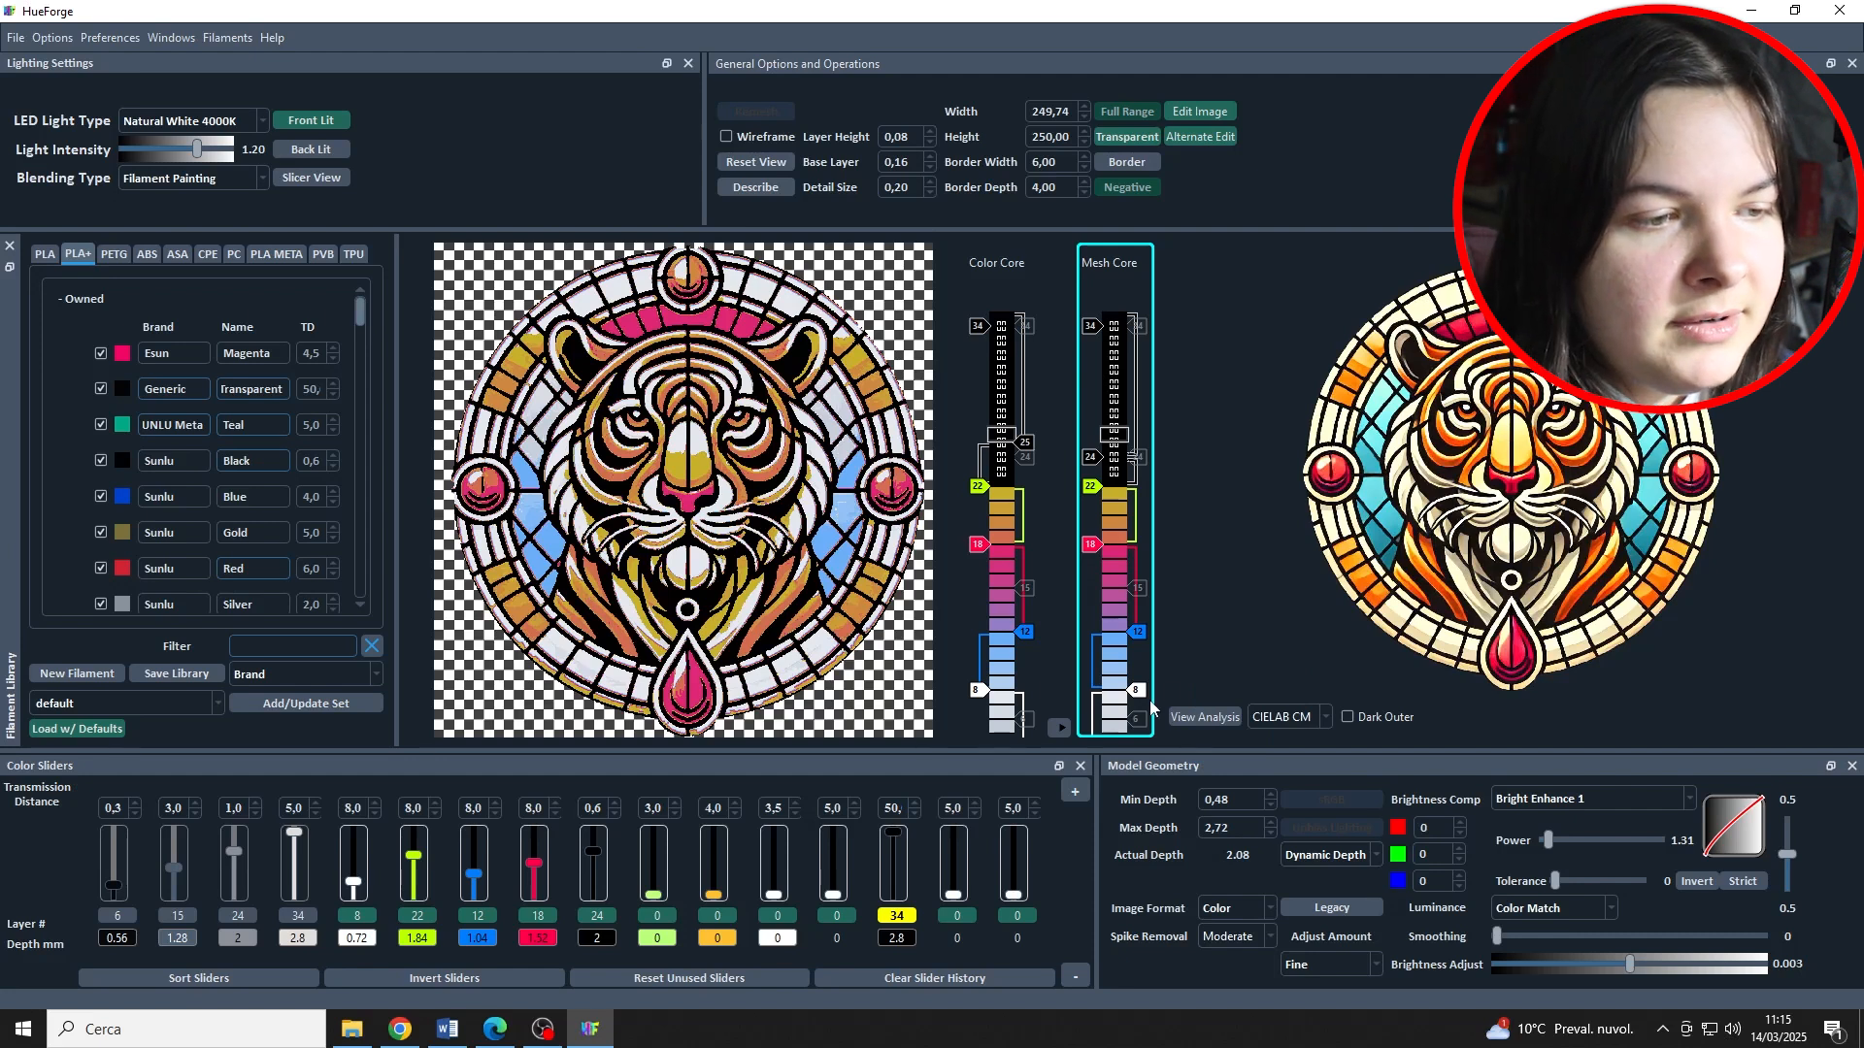
drag(1138, 691, 1135, 721)
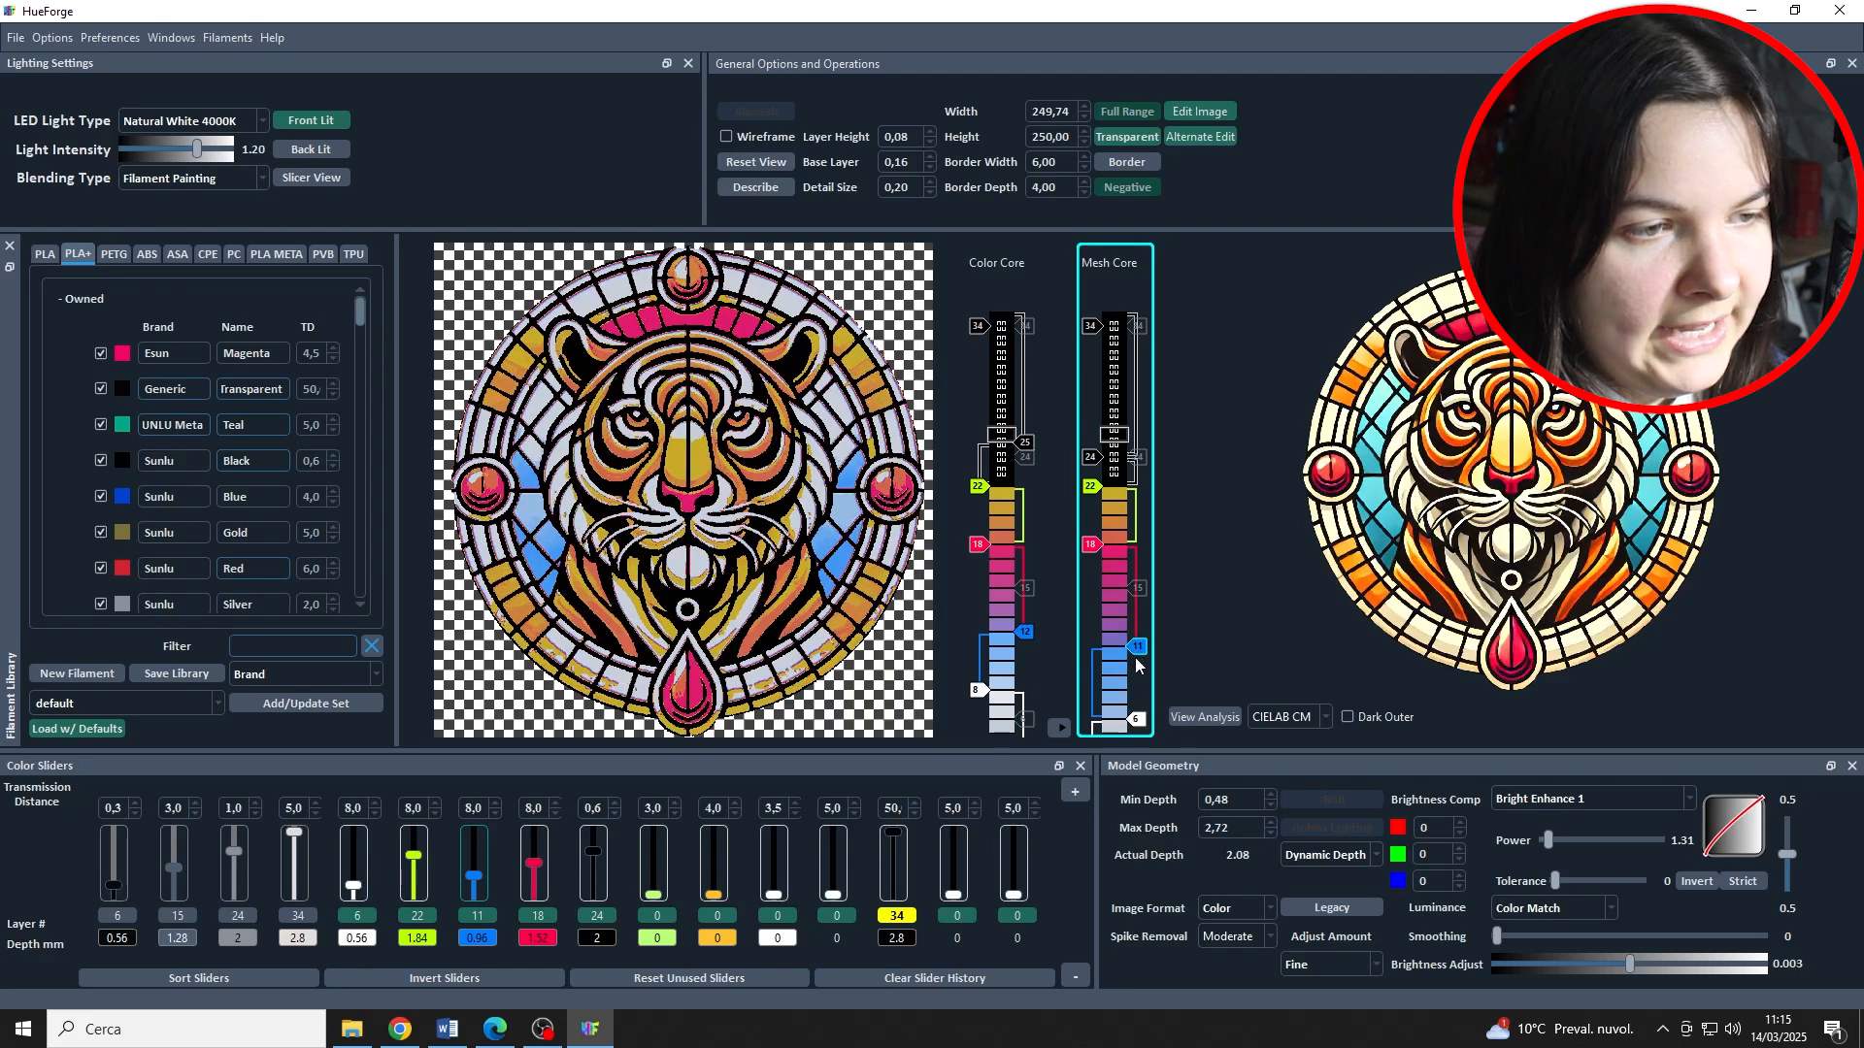
mouse_move(1091, 544)
mouse_down()
mouse_move(1092, 580)
mouse_move(1092, 559)
mouse_up()
mouse_move(1091, 486)
mouse_down()
mouse_move(1095, 522)
mouse_move(1094, 501)
mouse_up()
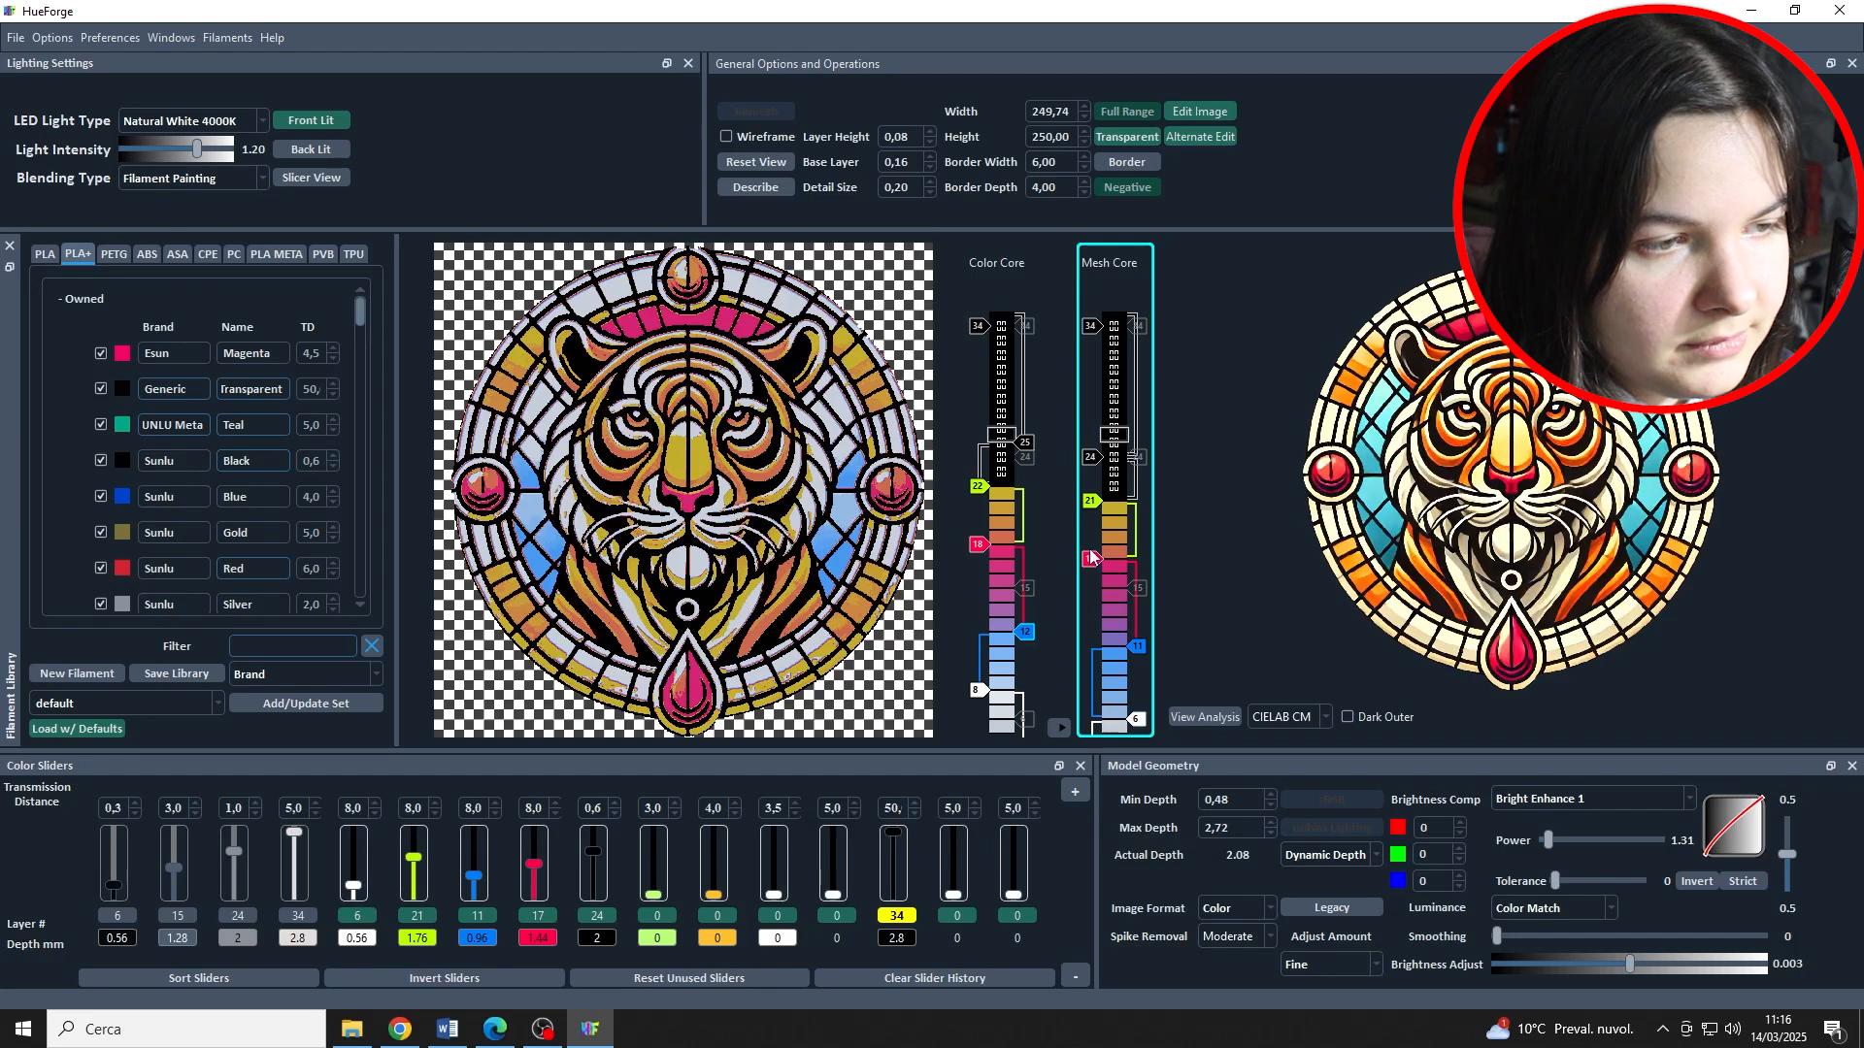
Step: Set the Color Core sliders to layer 6 for white, 11 for cyan, 17 for magenta, 21 for yellow and 24 for black
click(1057, 729)
click(1021, 646)
drag(978, 545, 980, 558)
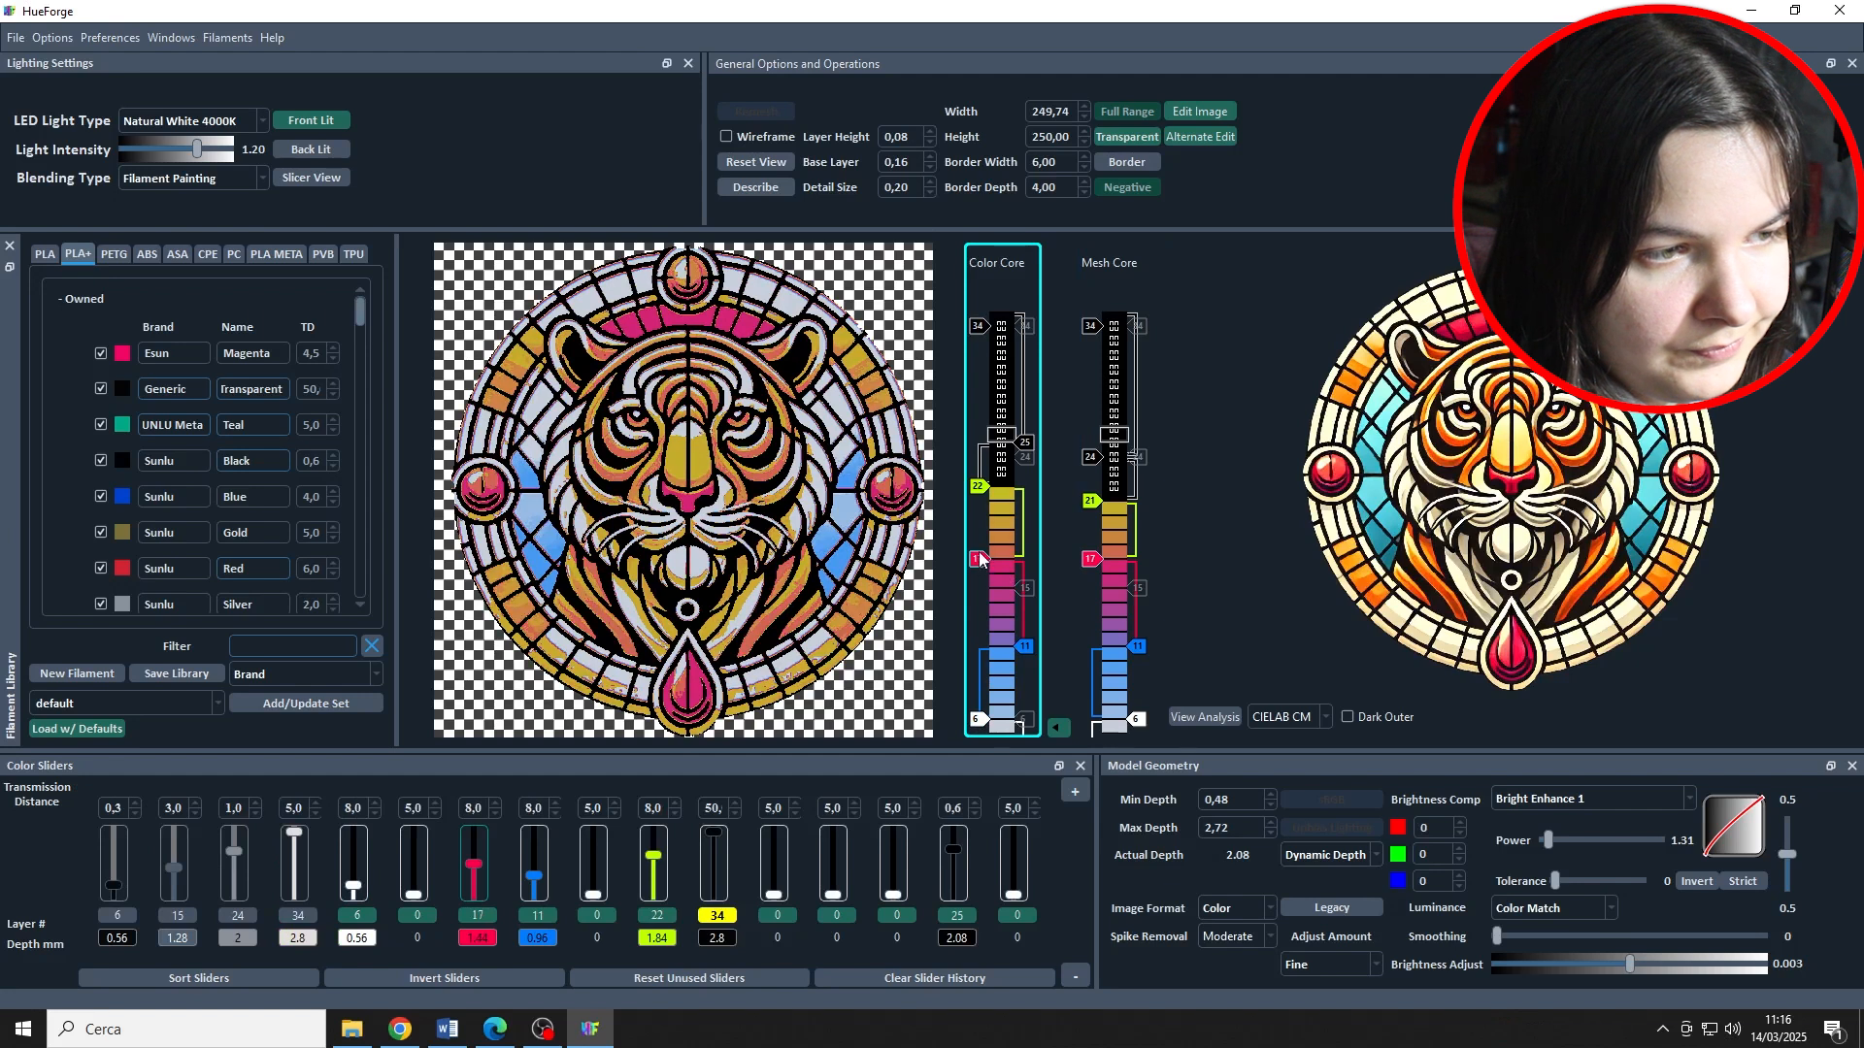
drag(979, 486, 978, 500)
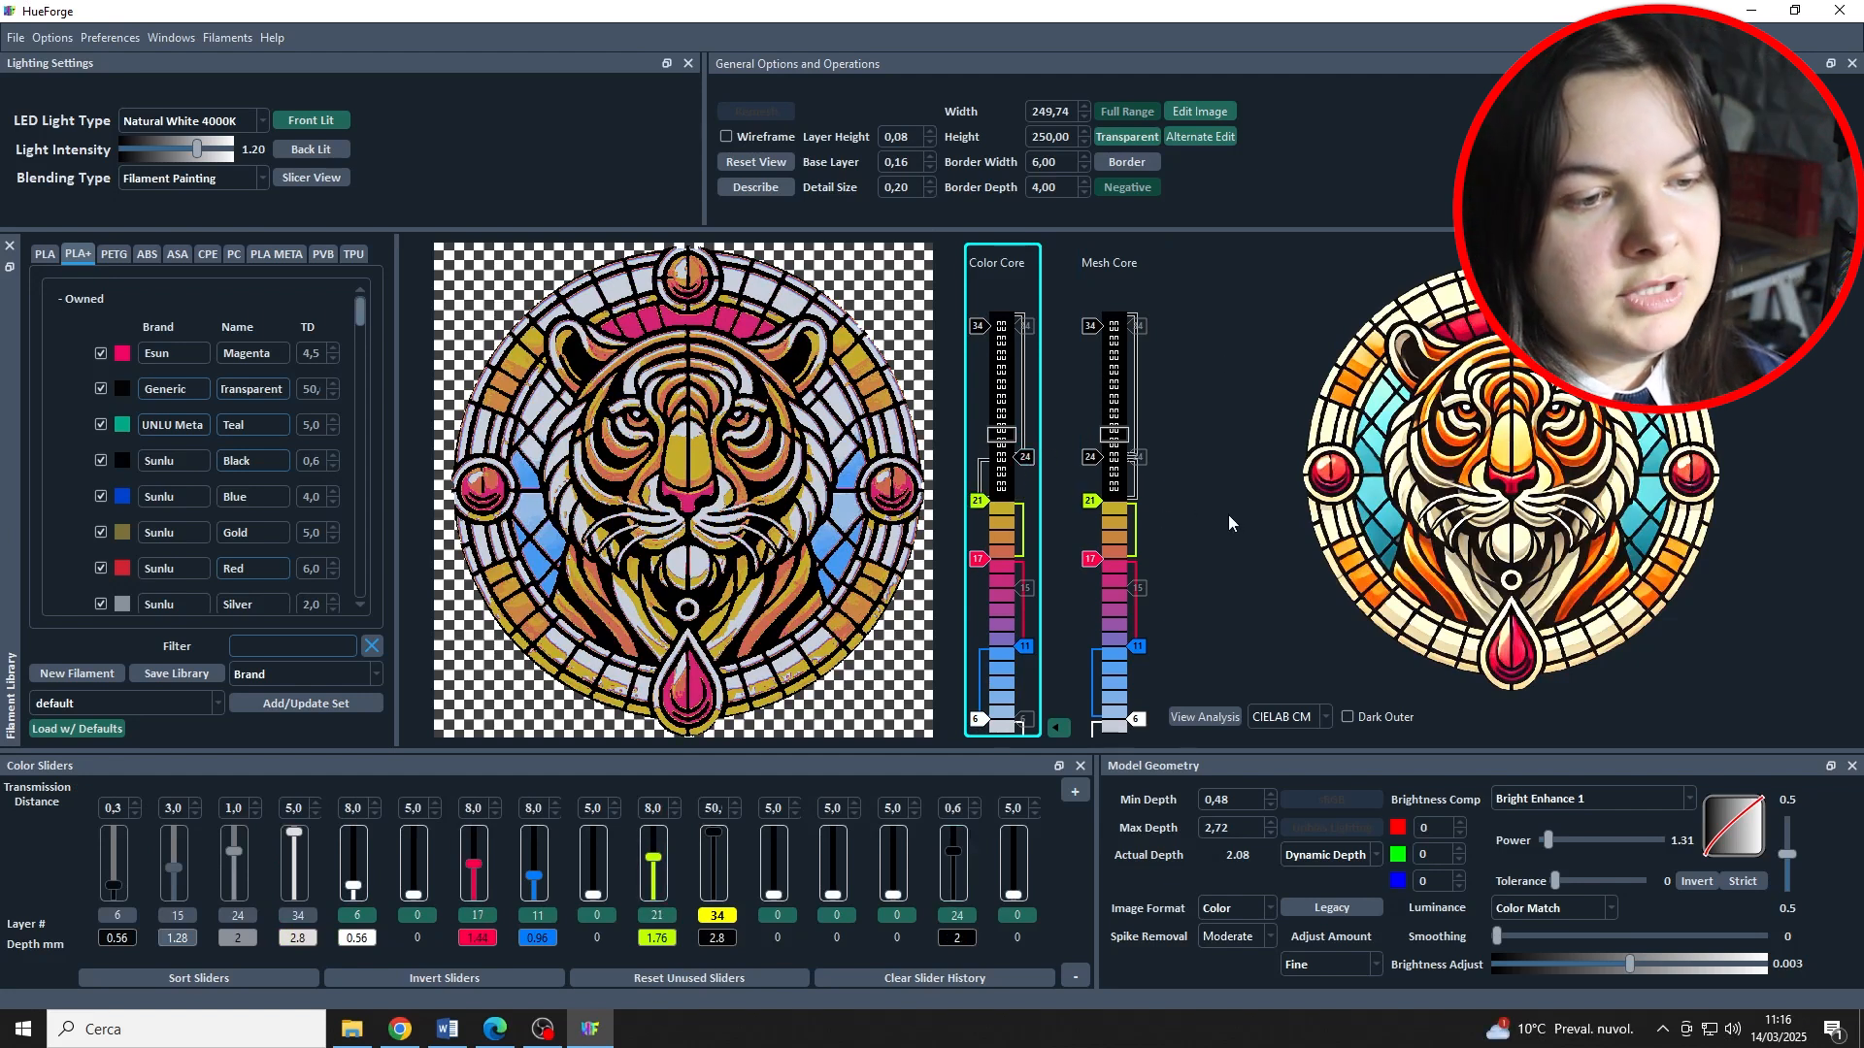
Step: Switch to the HueForge Wiki's Stained Glass article in Edge, view the cardinal example image and return to the article
mouse_move(1229, 518)
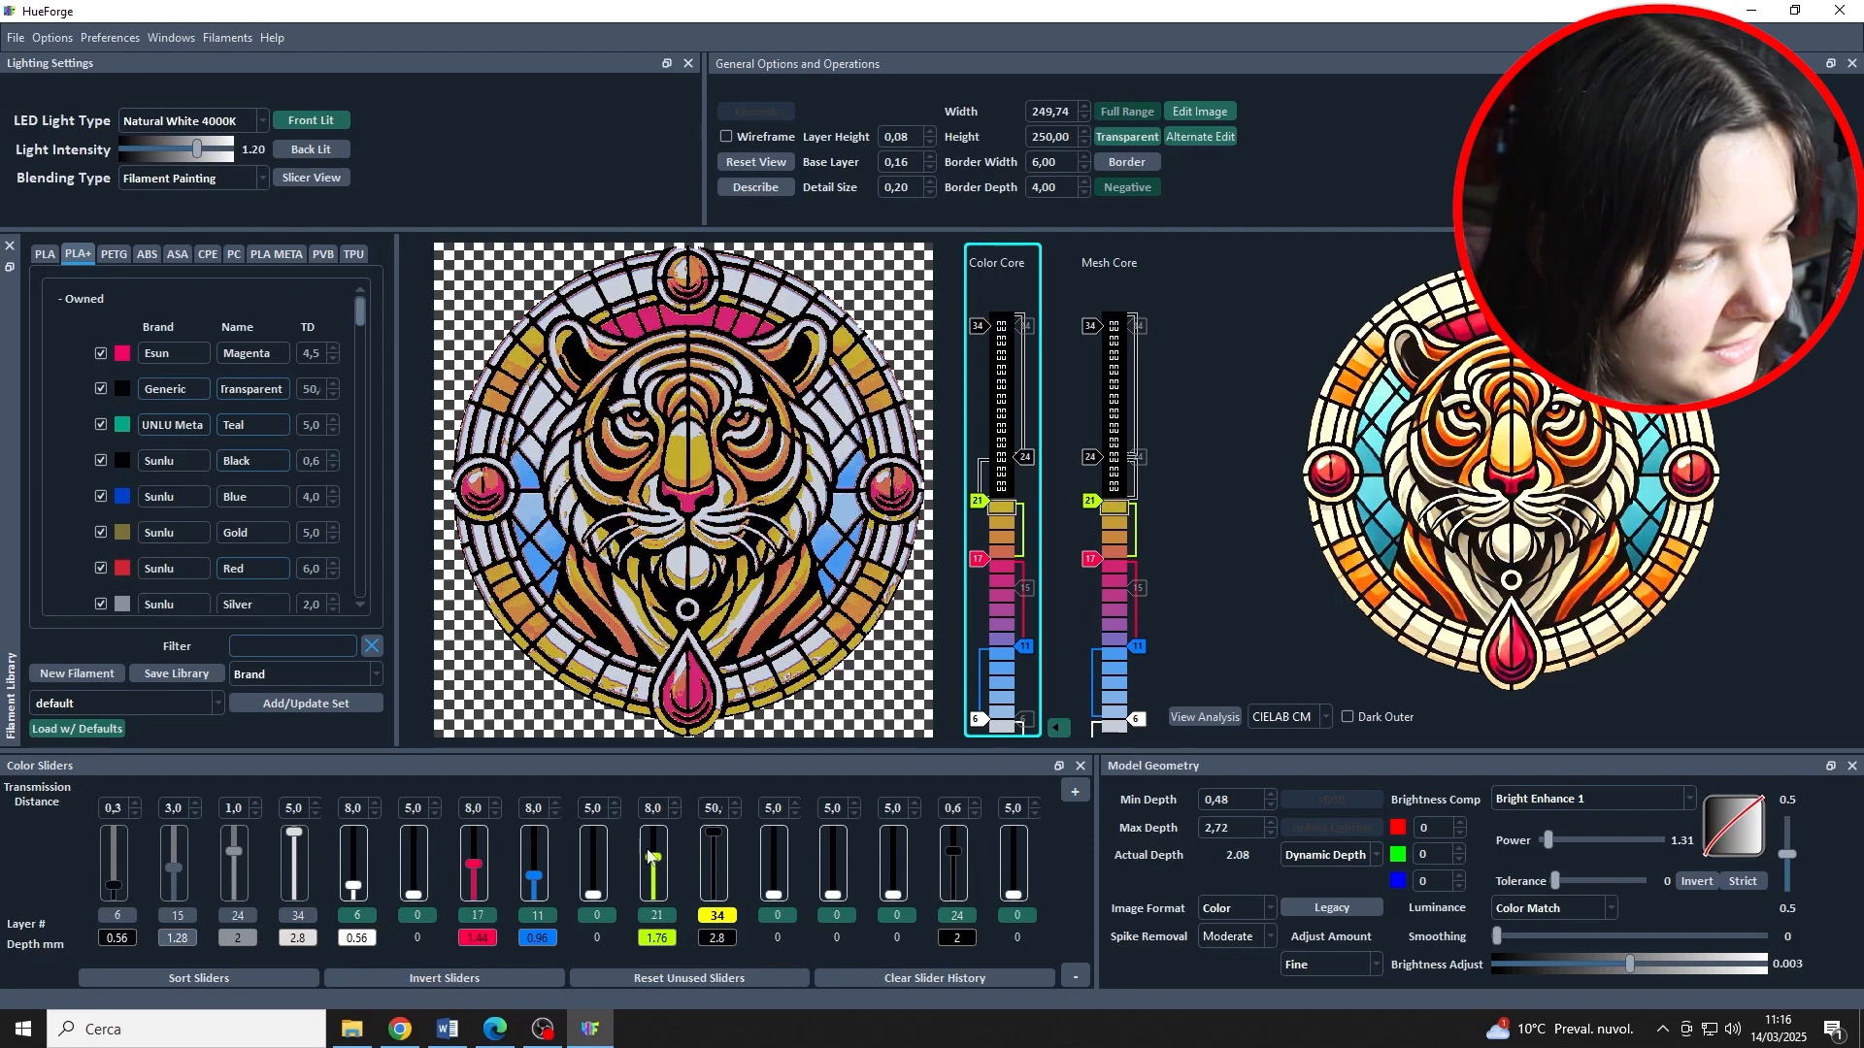
click(495, 1029)
click(189, 17)
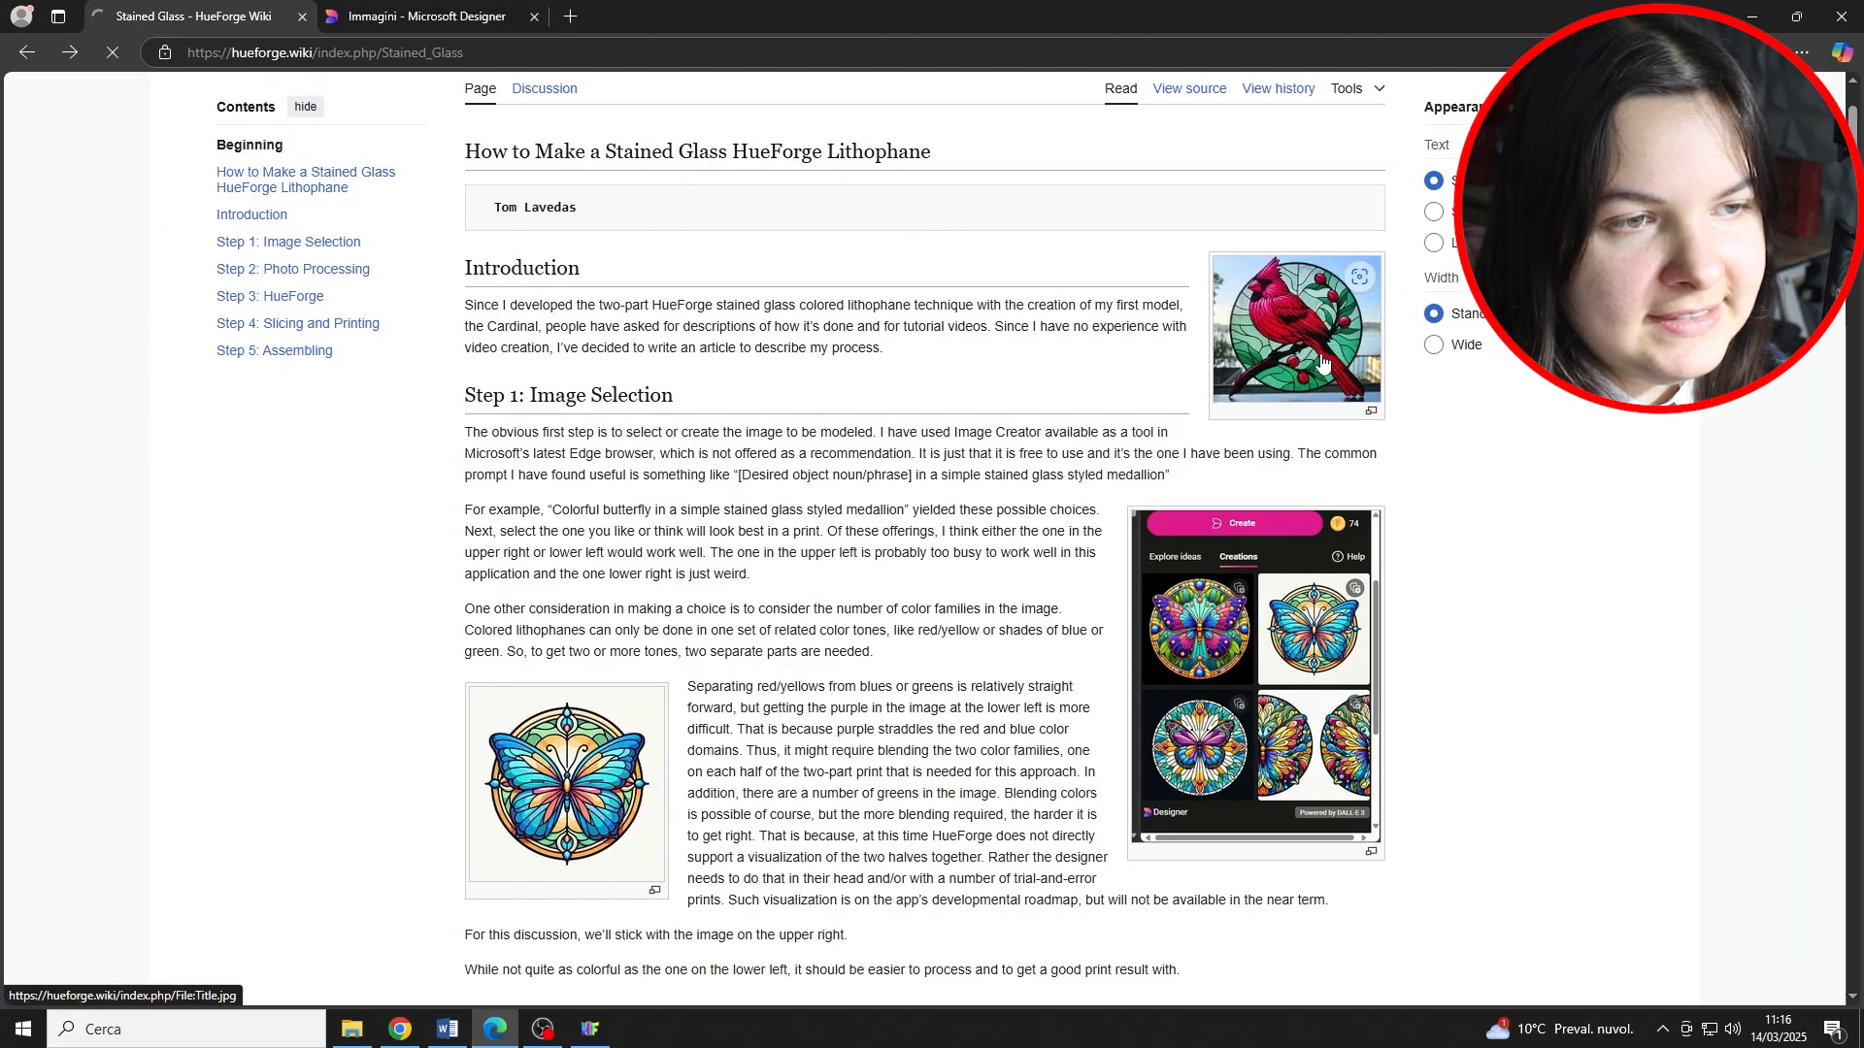
click(1280, 370)
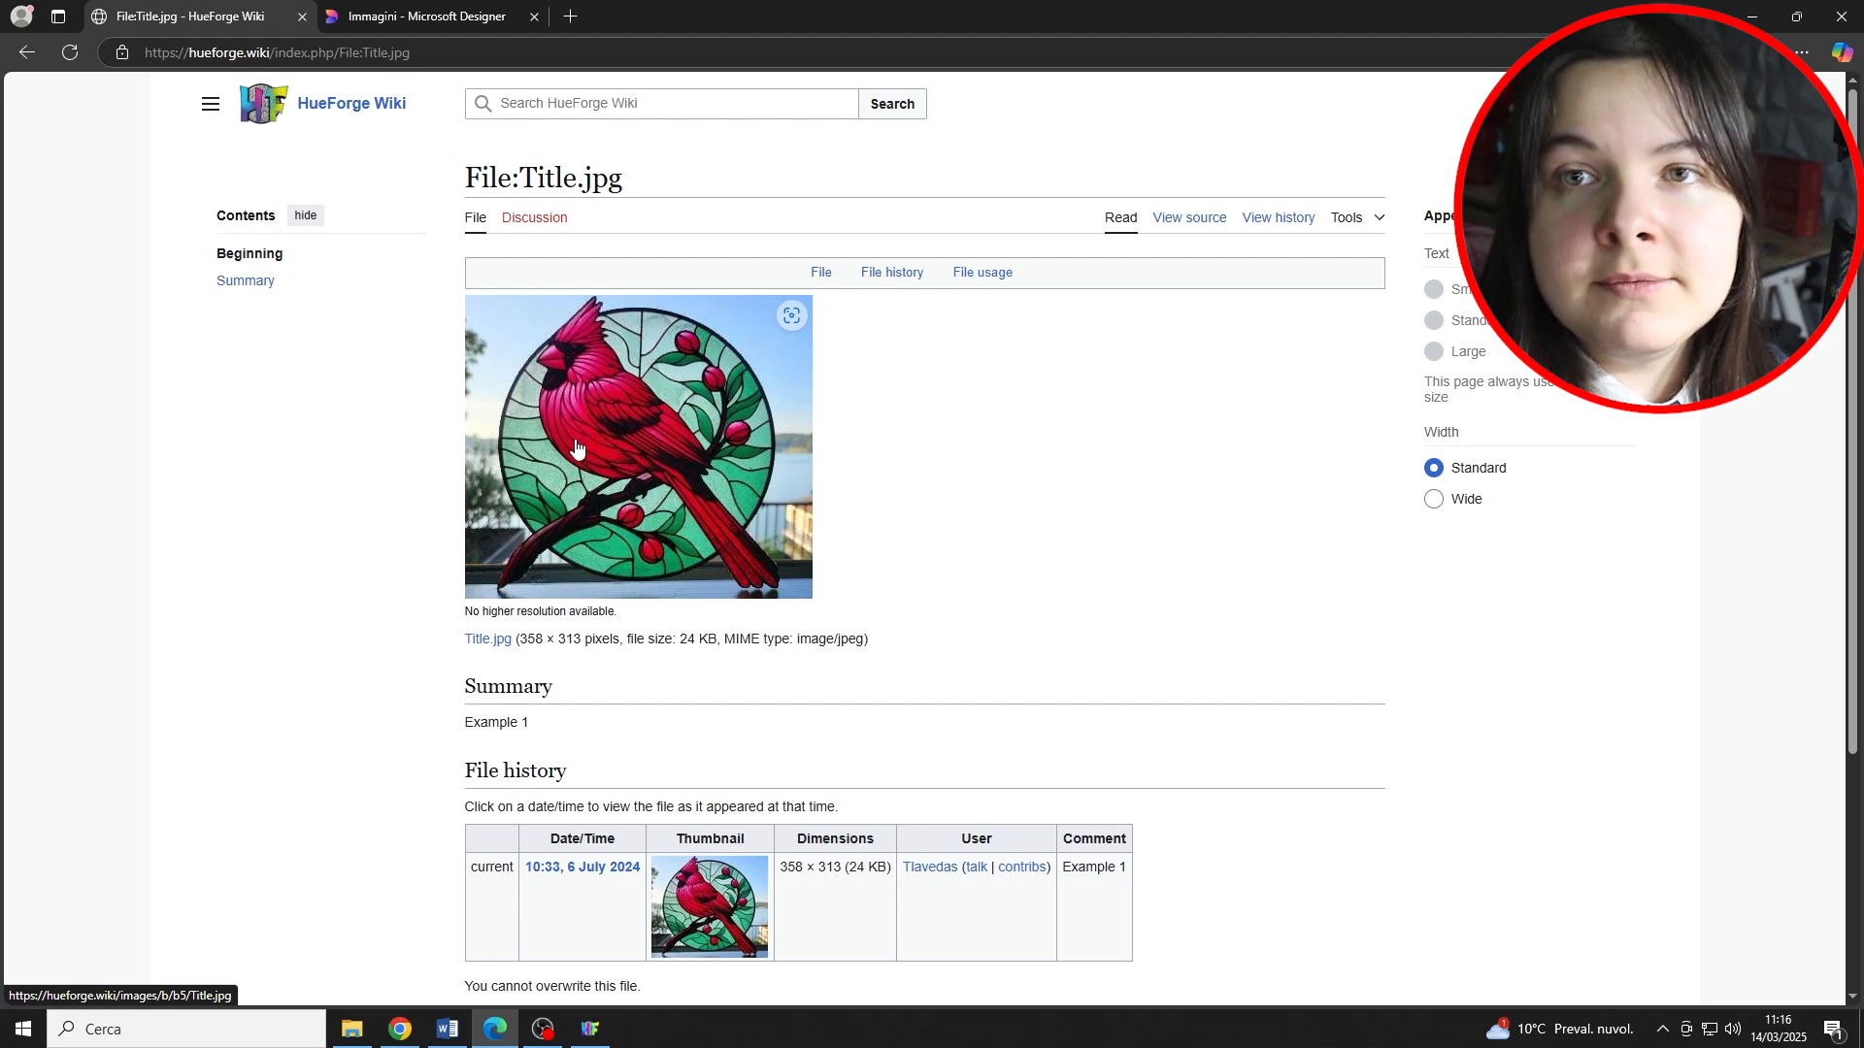
key(alt+Left)
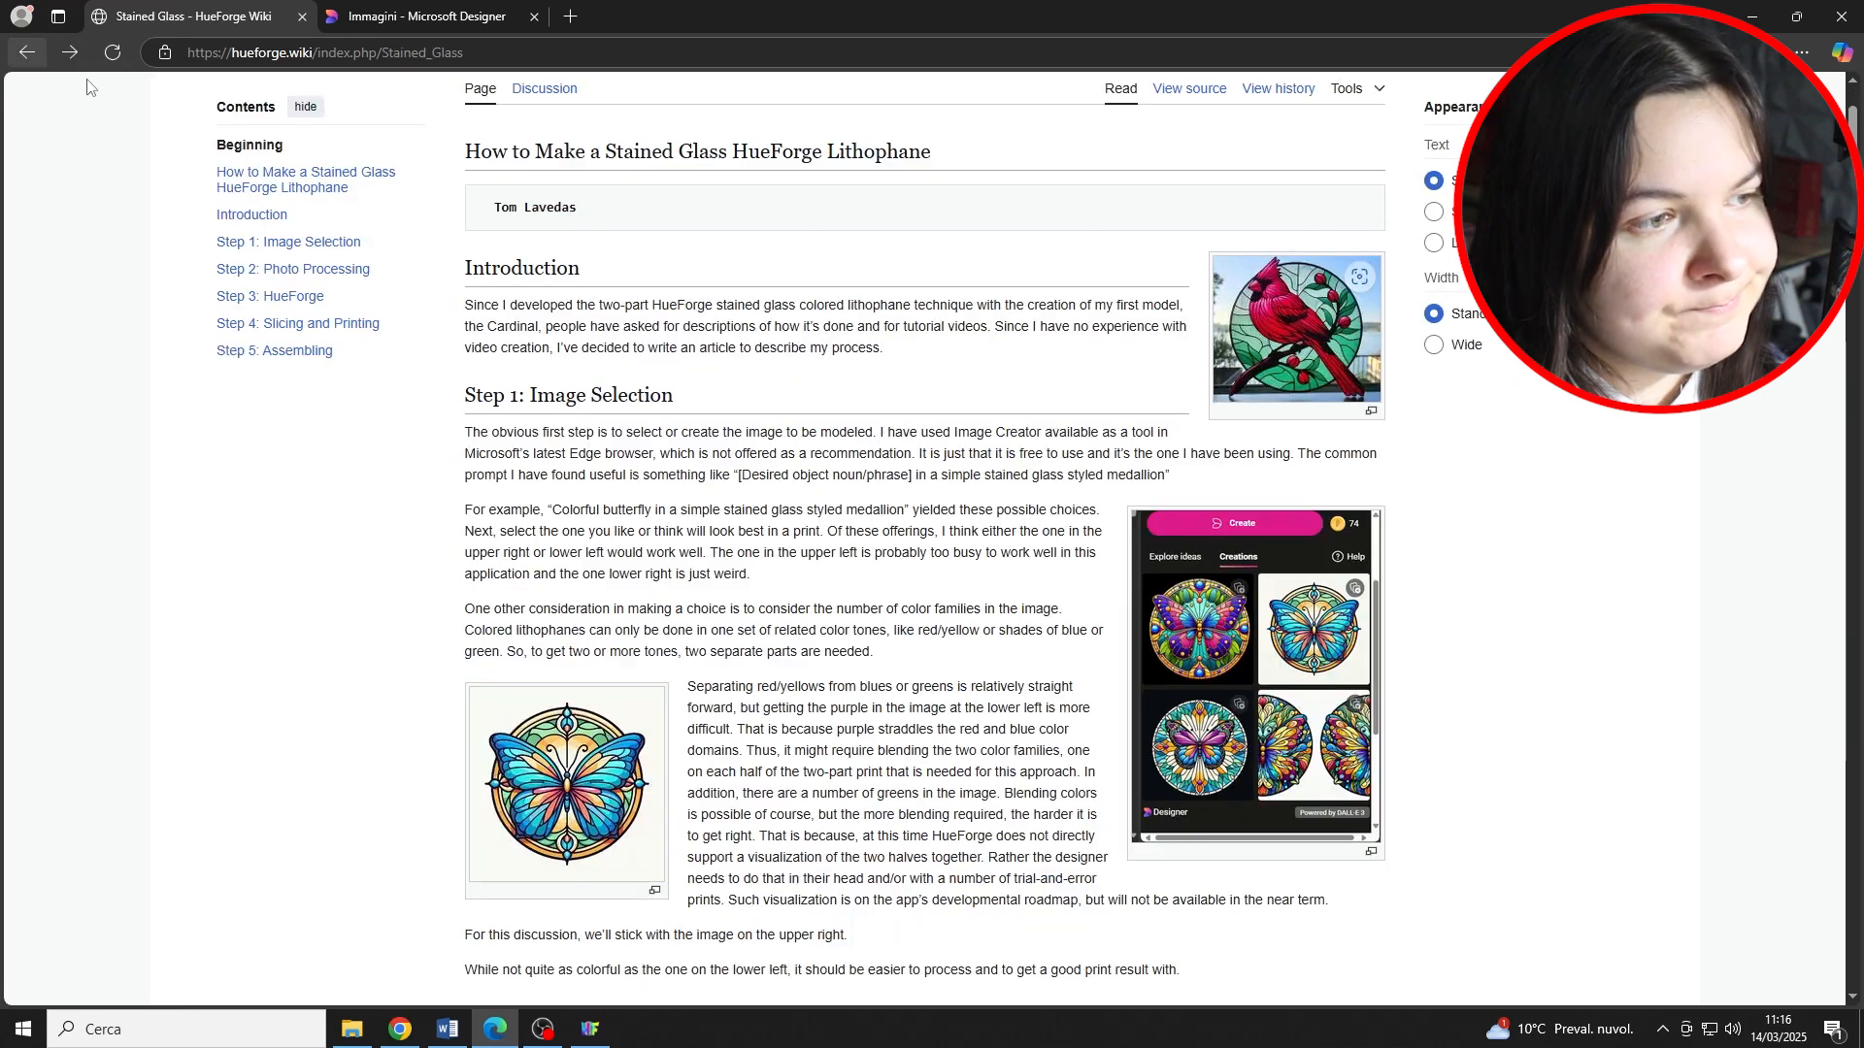
Step: Review the article's Image Selection and Photo Processing sections for how the colour families are separated into two parts
scroll(994, 504, down, 1)
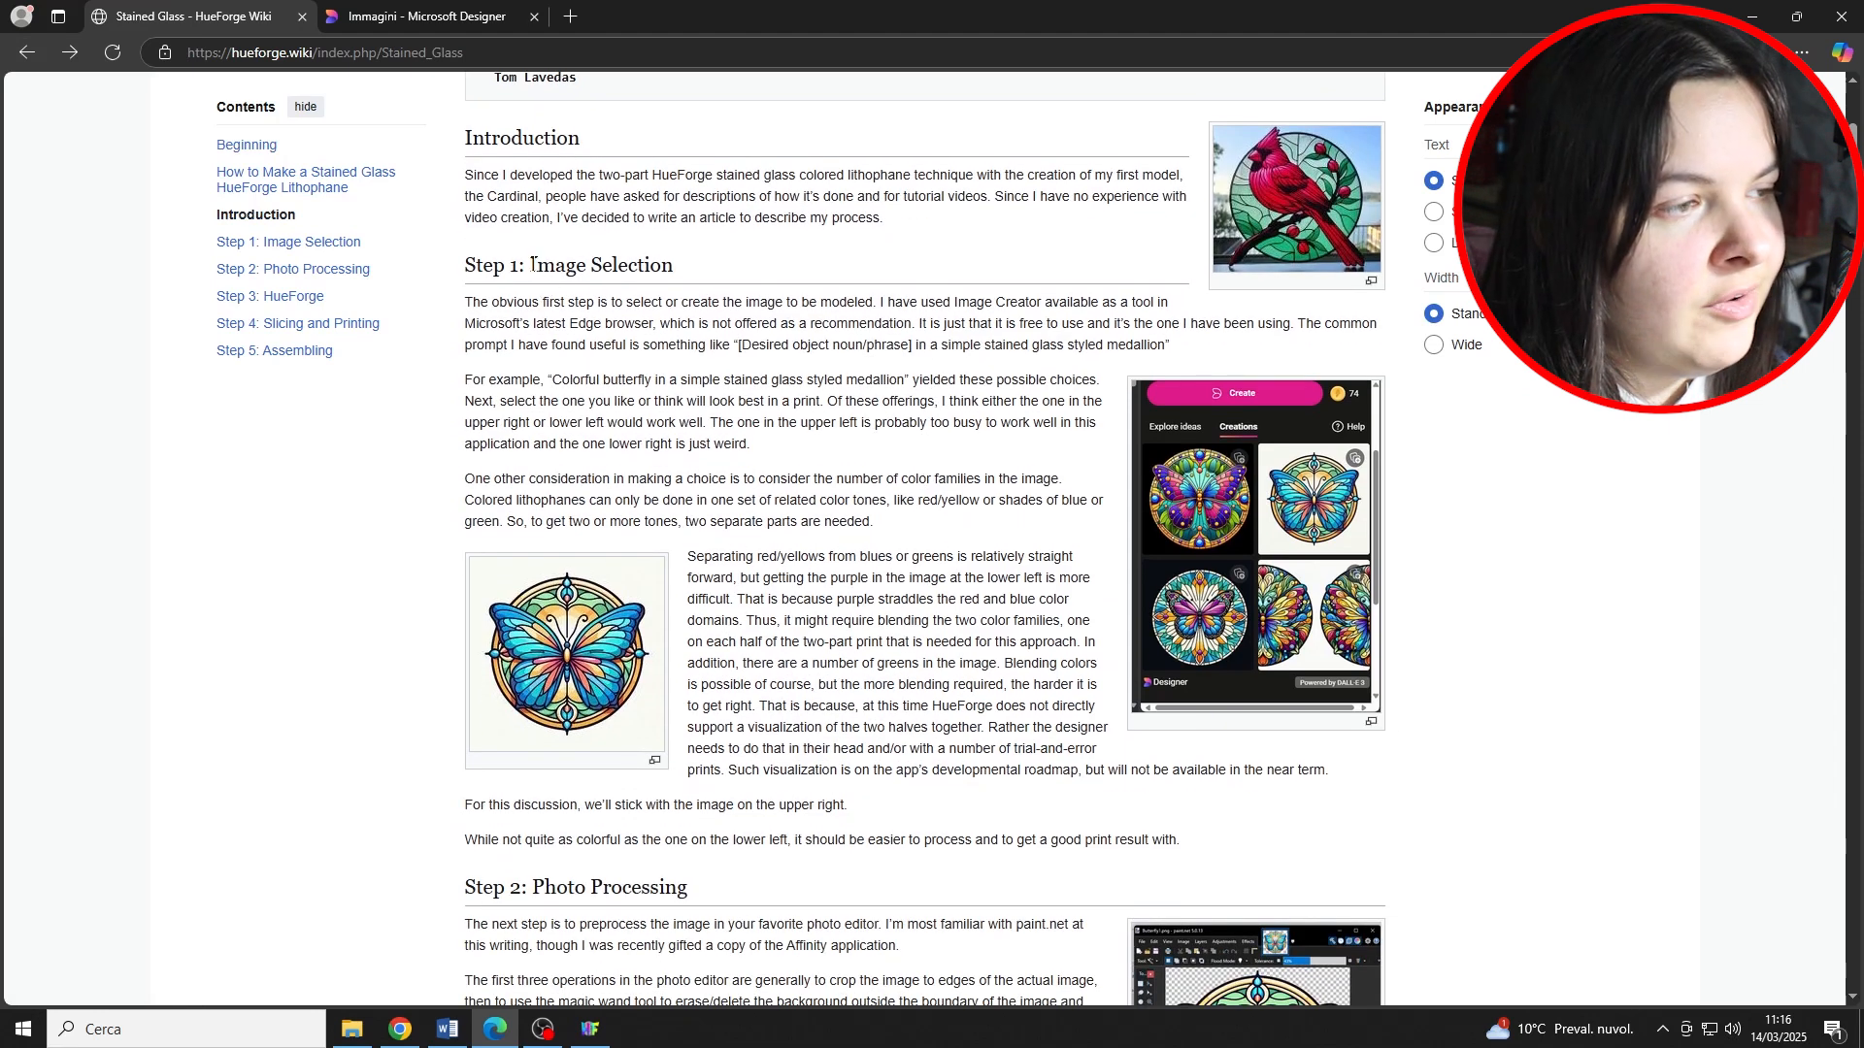
drag(533, 264, 732, 275)
click(731, 323)
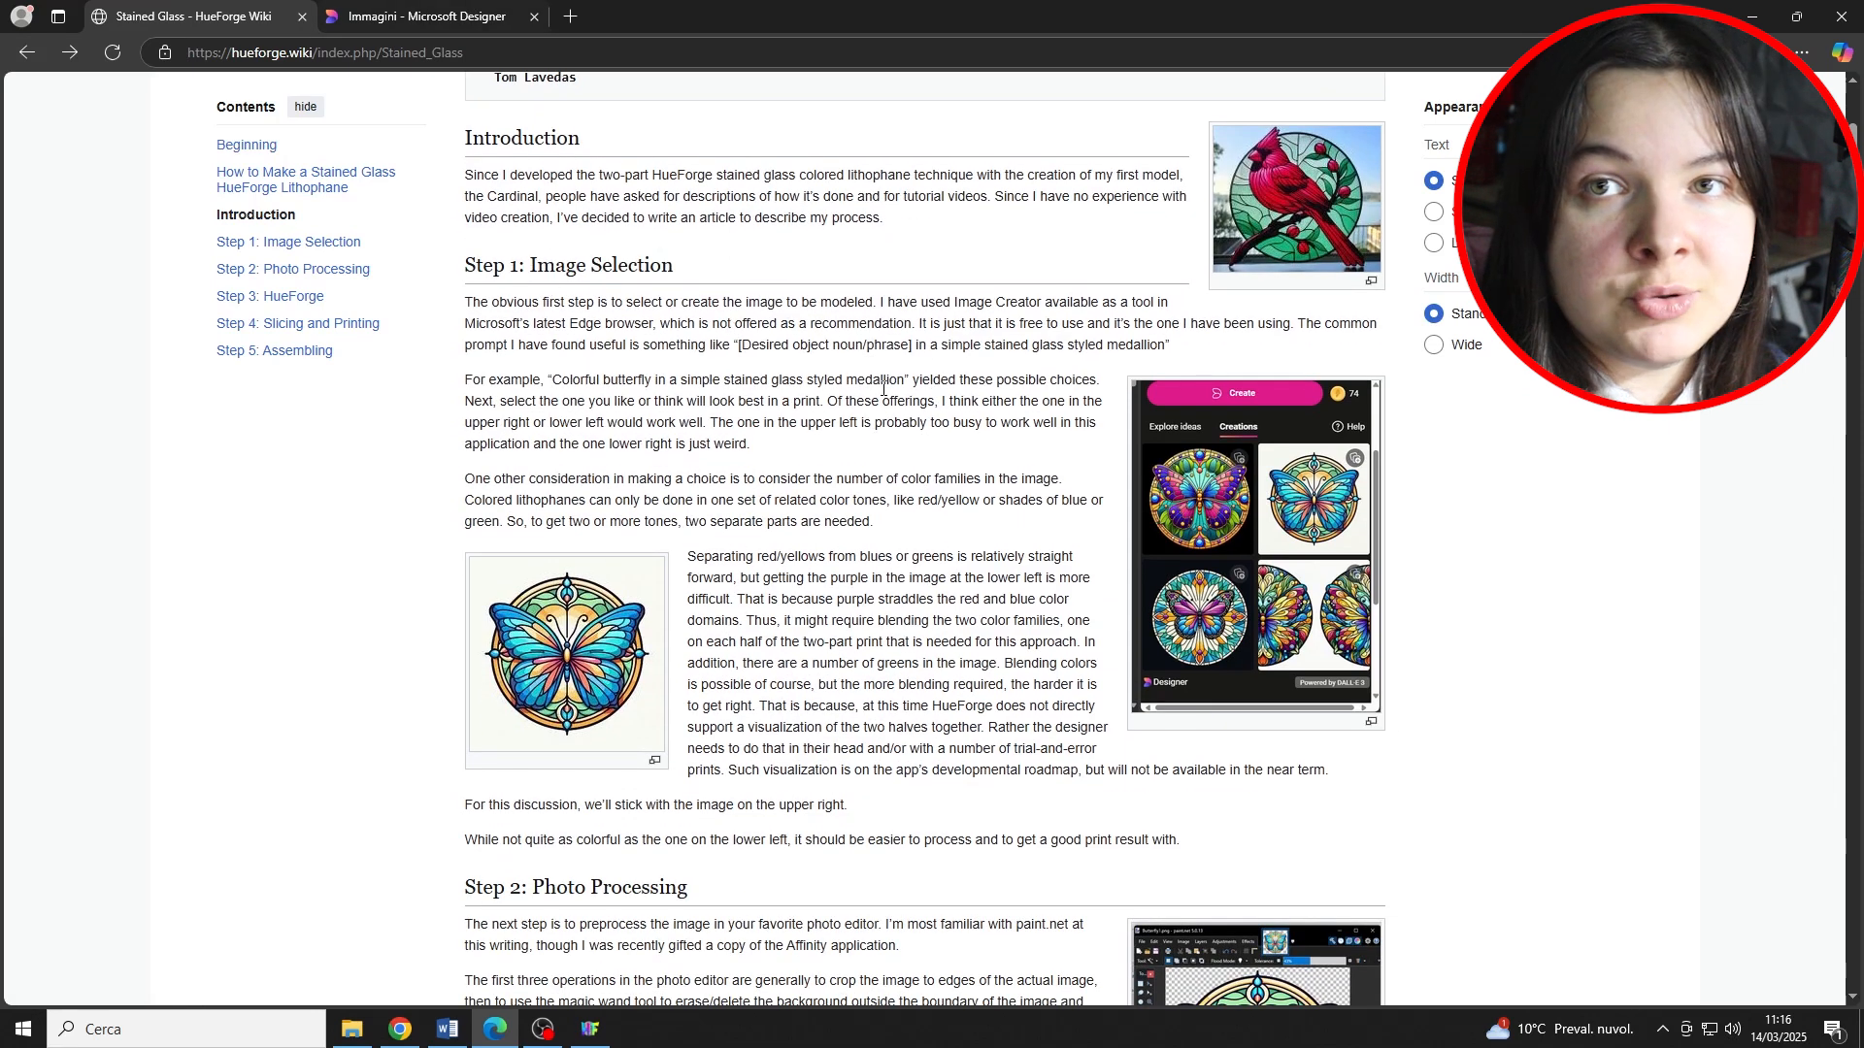
scroll(884, 388, down, 6)
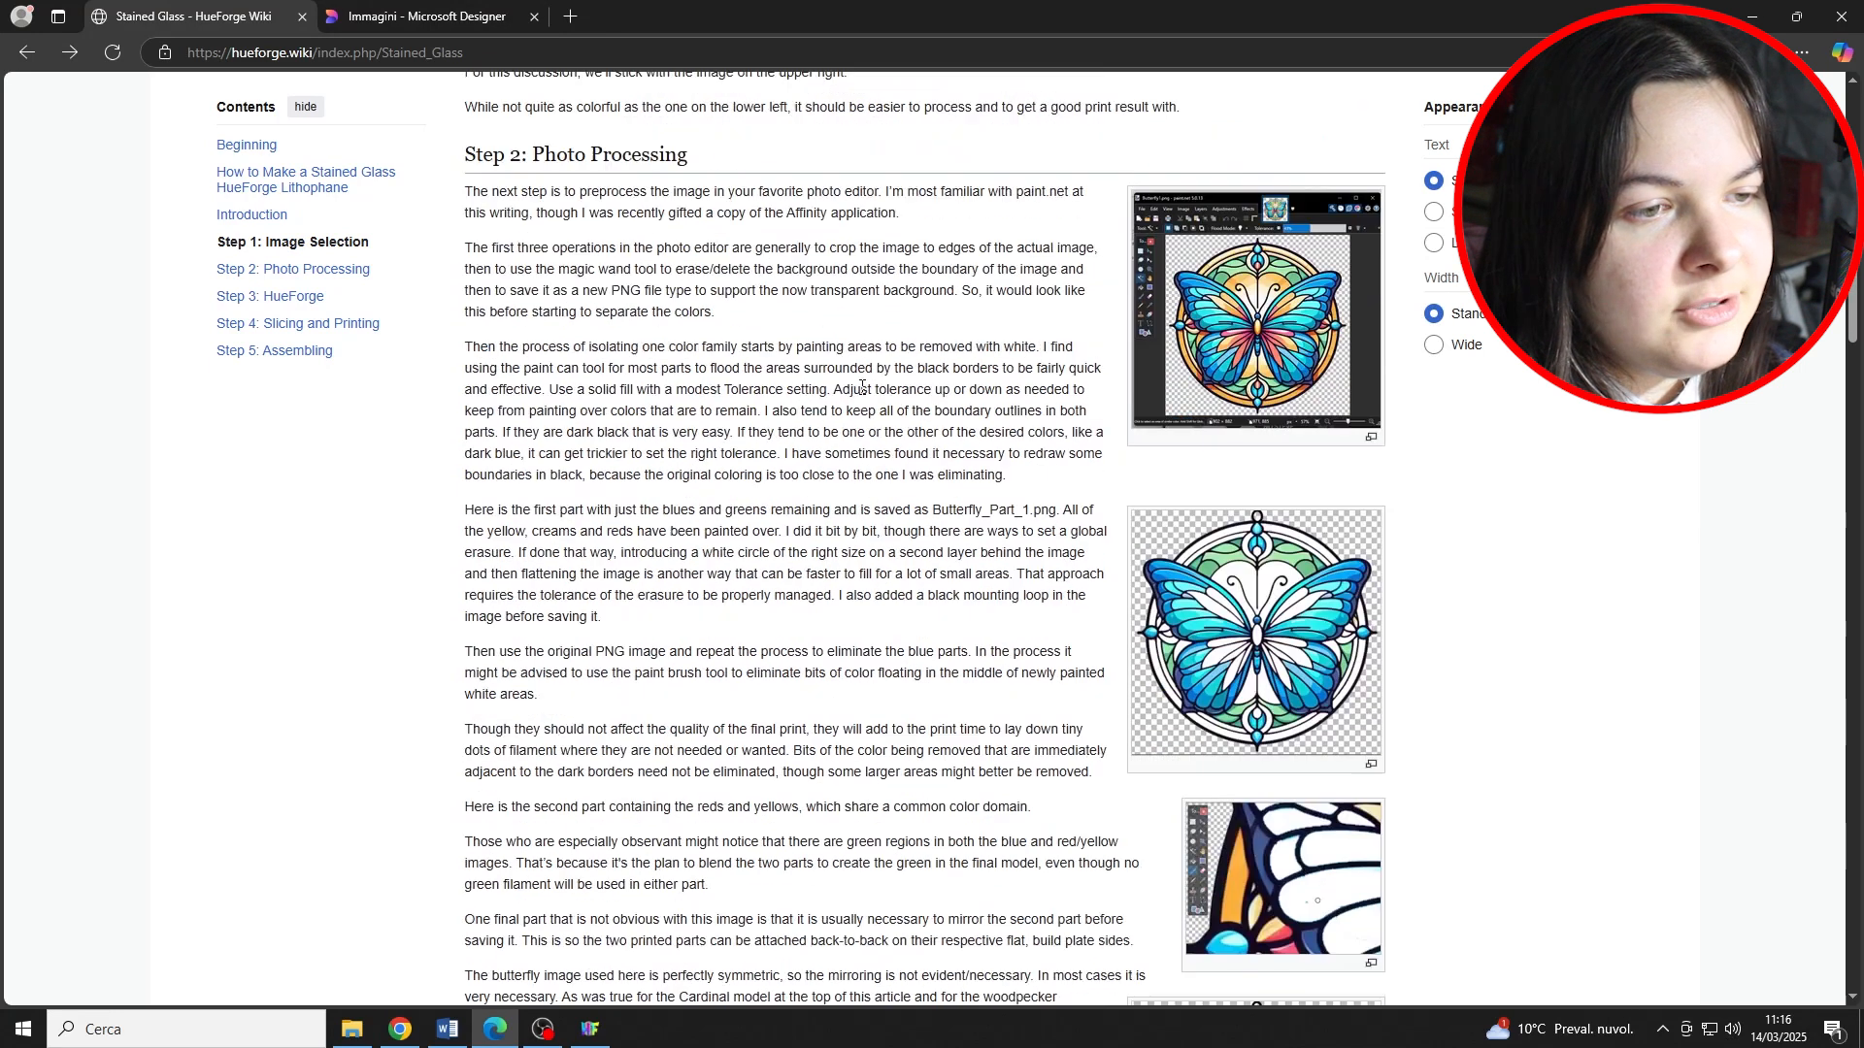
scroll(862, 386, up, 1)
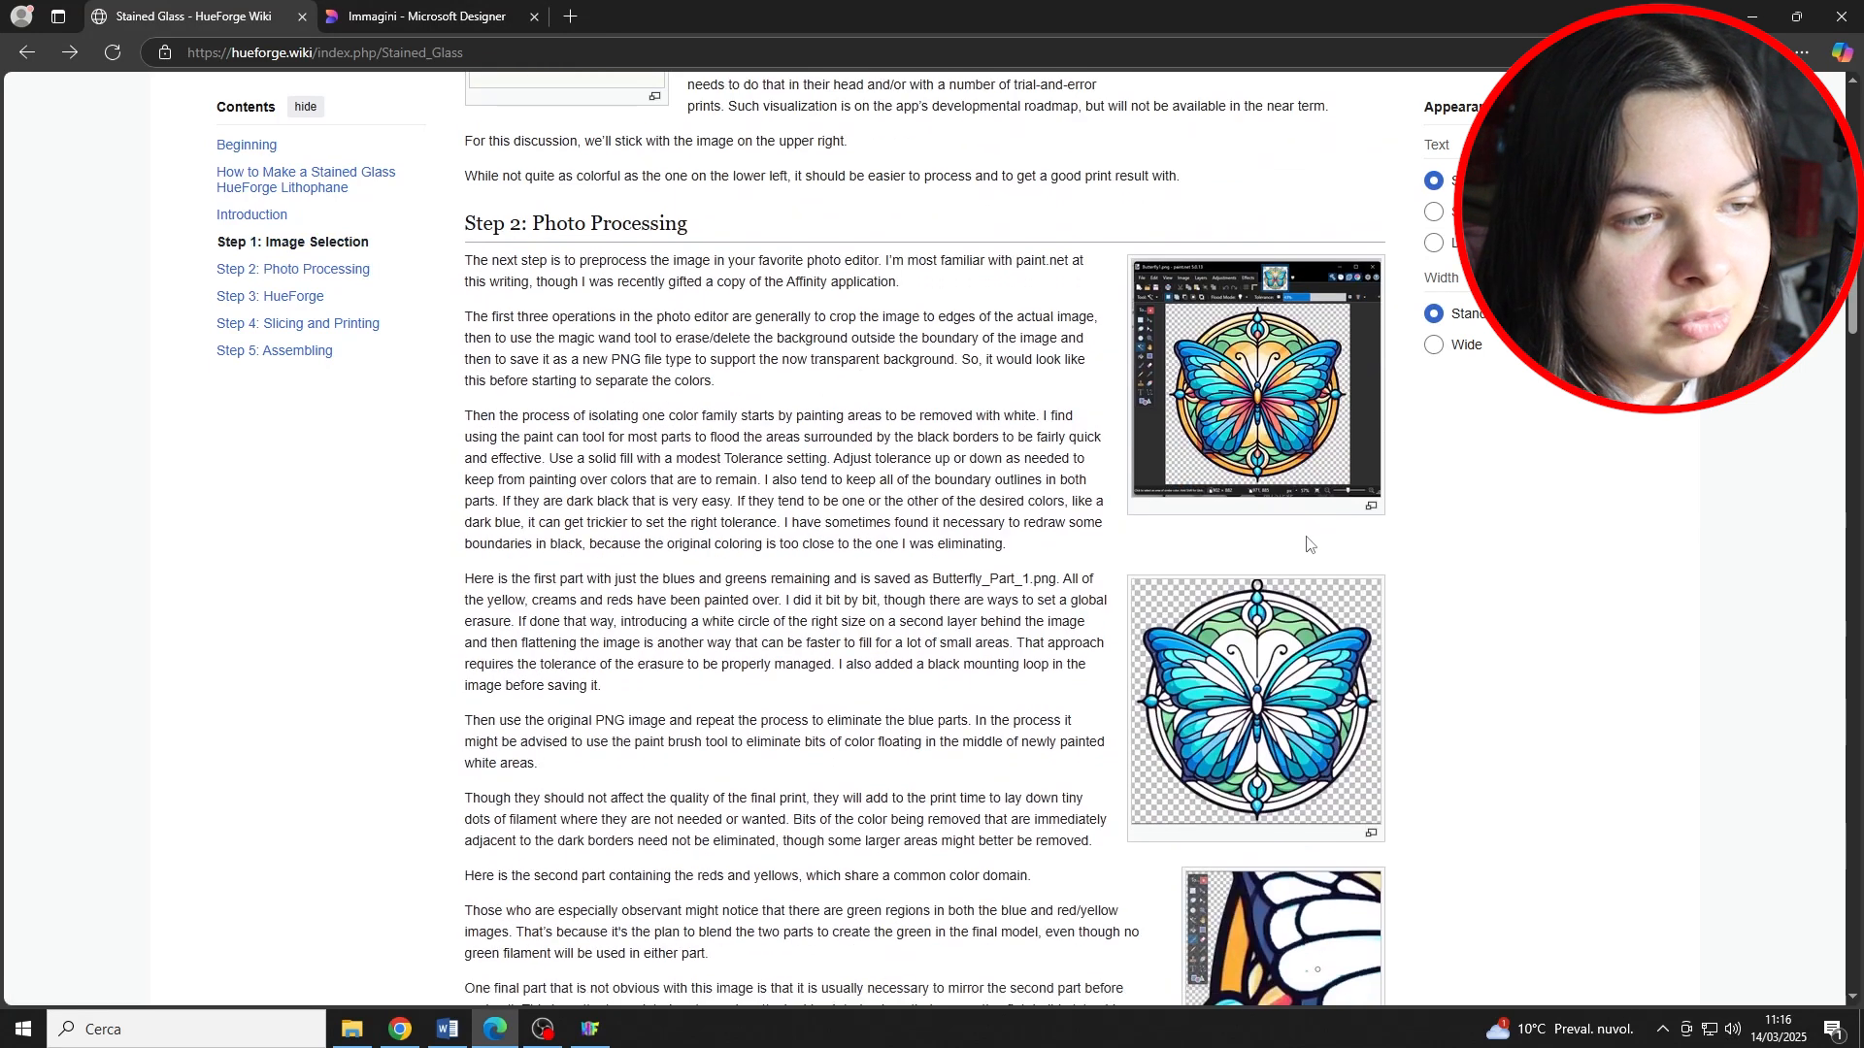
Step: Read the rest of the Stained Glass article, examining the separated butterfly parts, their HueForge setup, slicing, and assembly of the final model
scroll(1307, 544, down, 1)
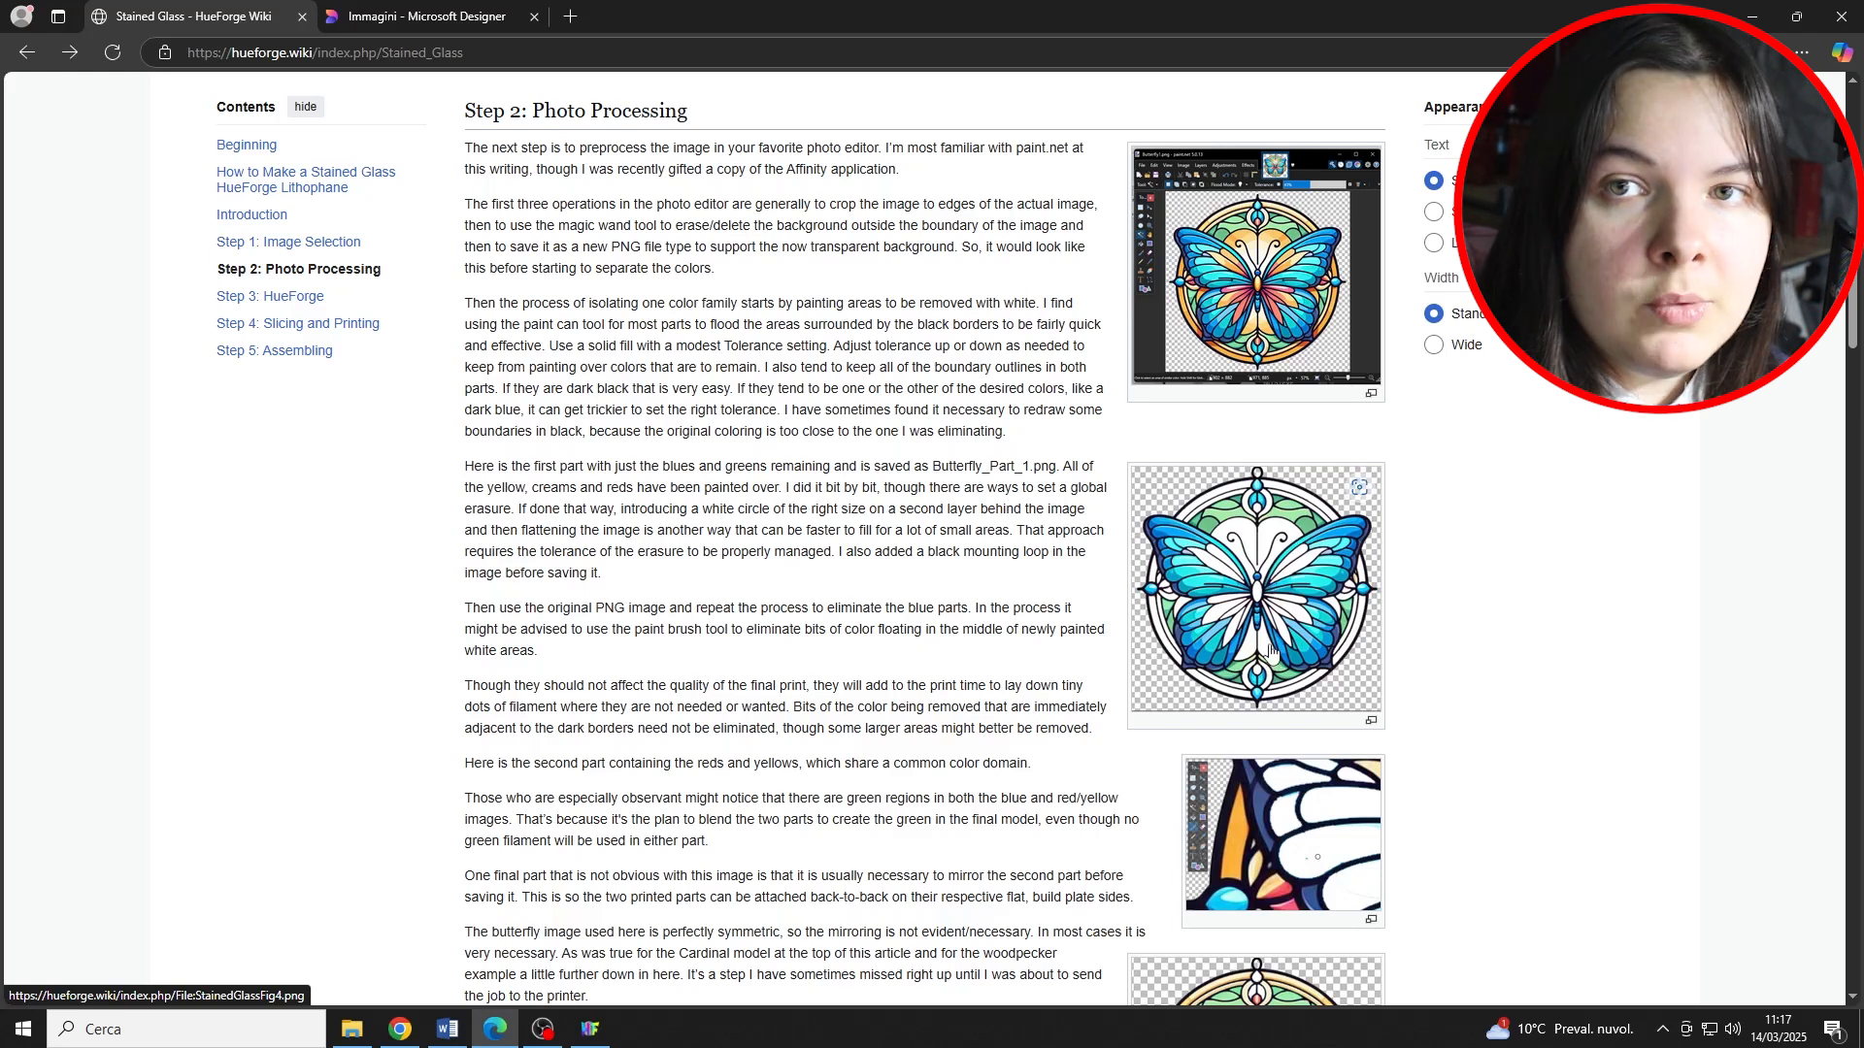
scroll(1270, 651, down, 5)
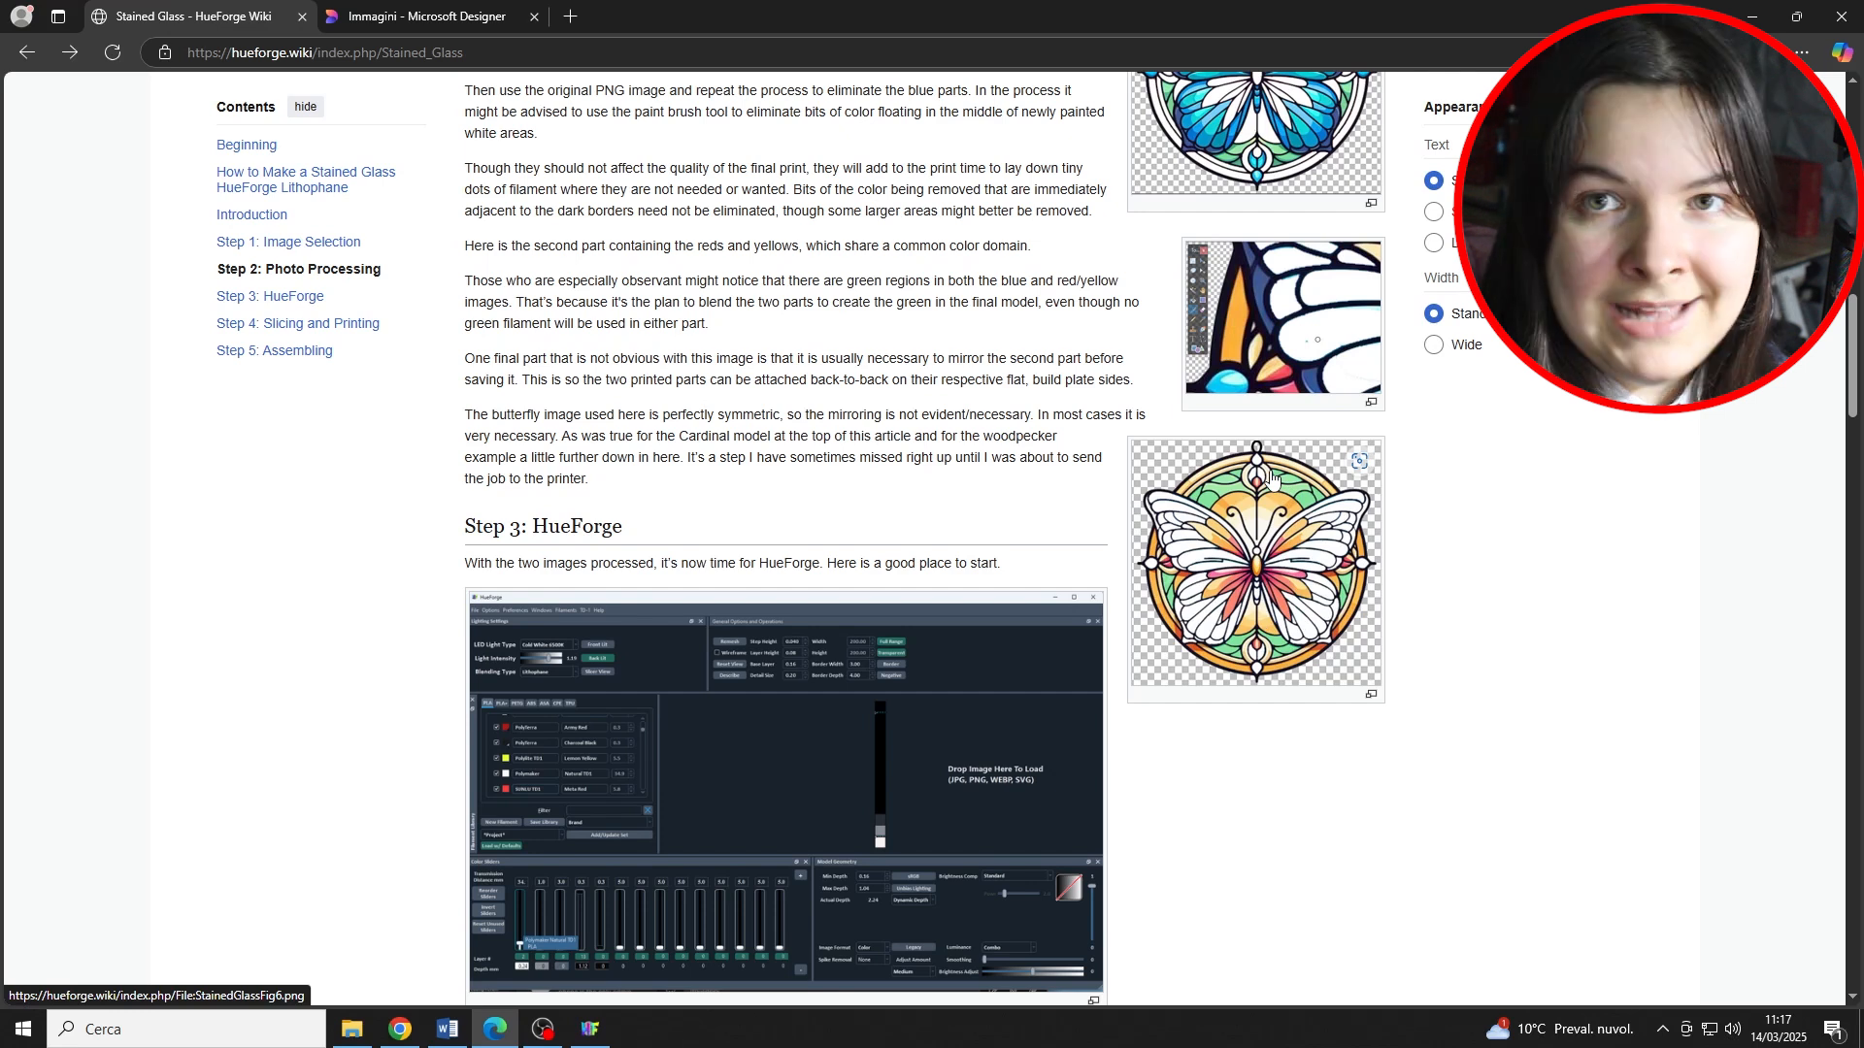
scroll(1270, 475, up, 1)
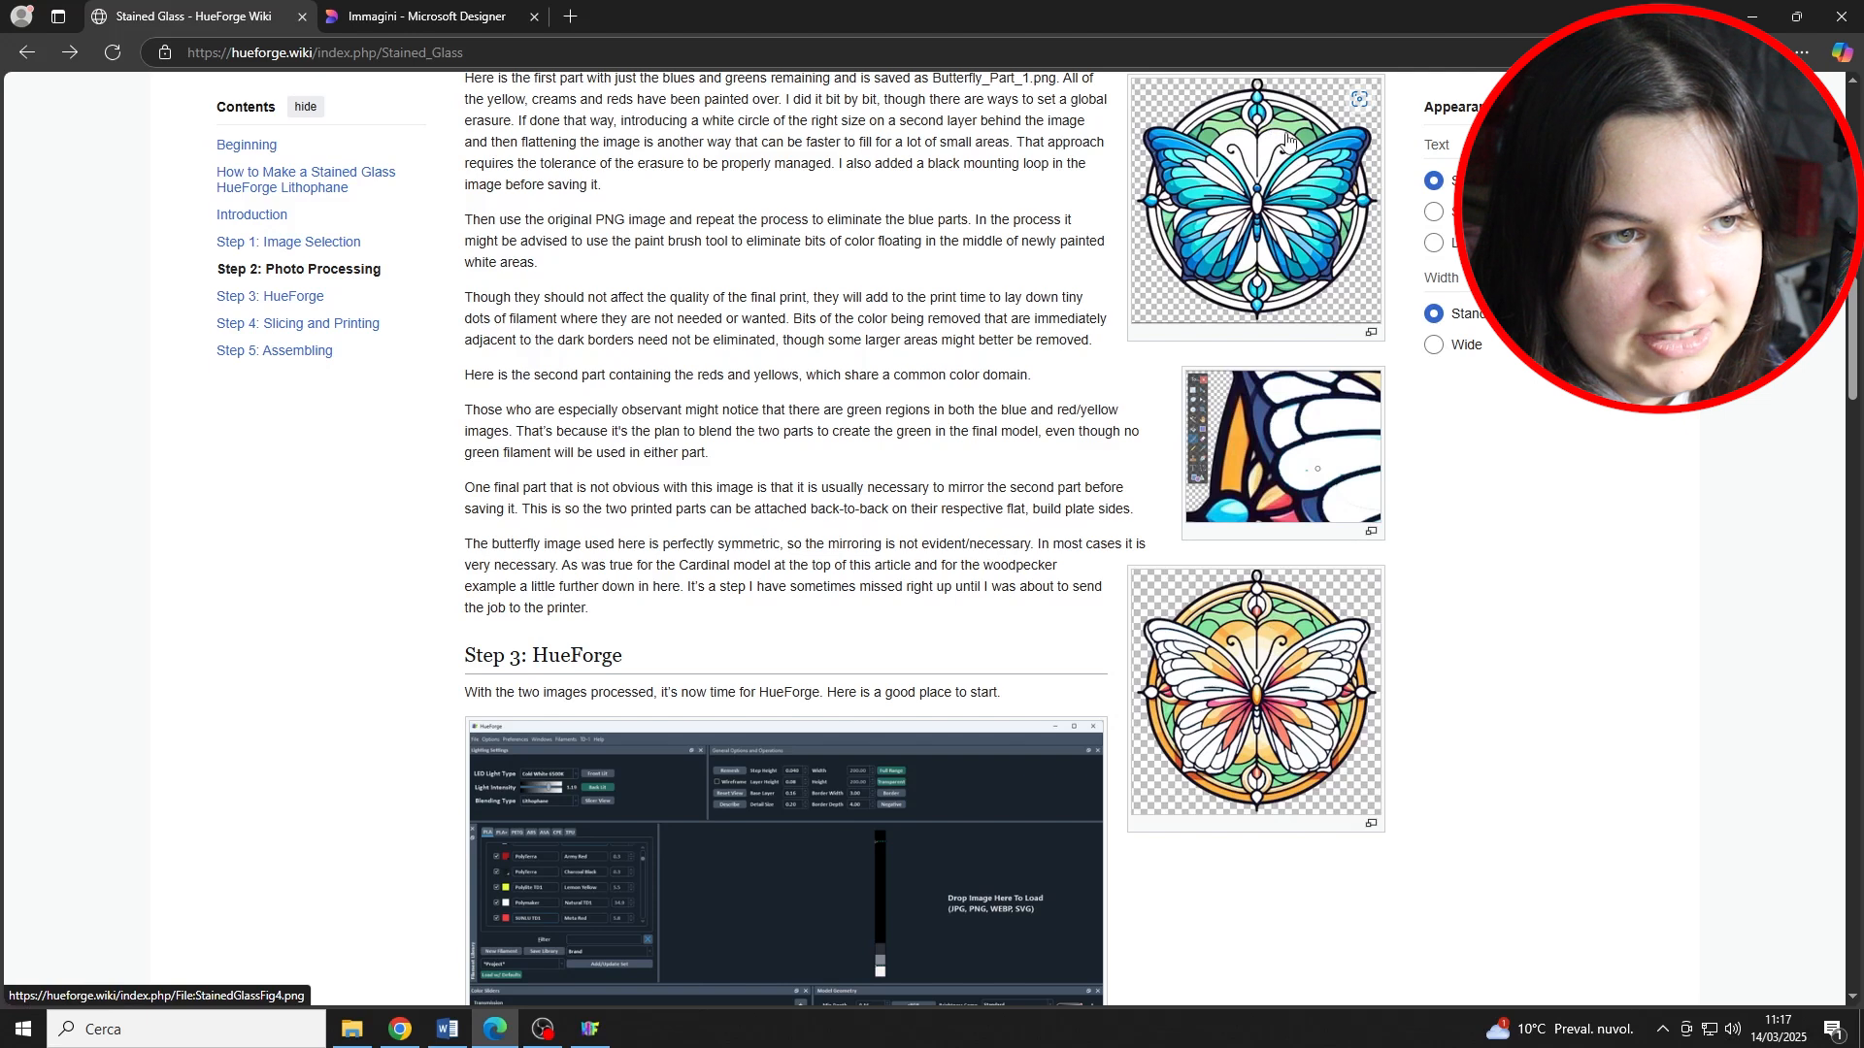
scroll(1303, 463, down, 9)
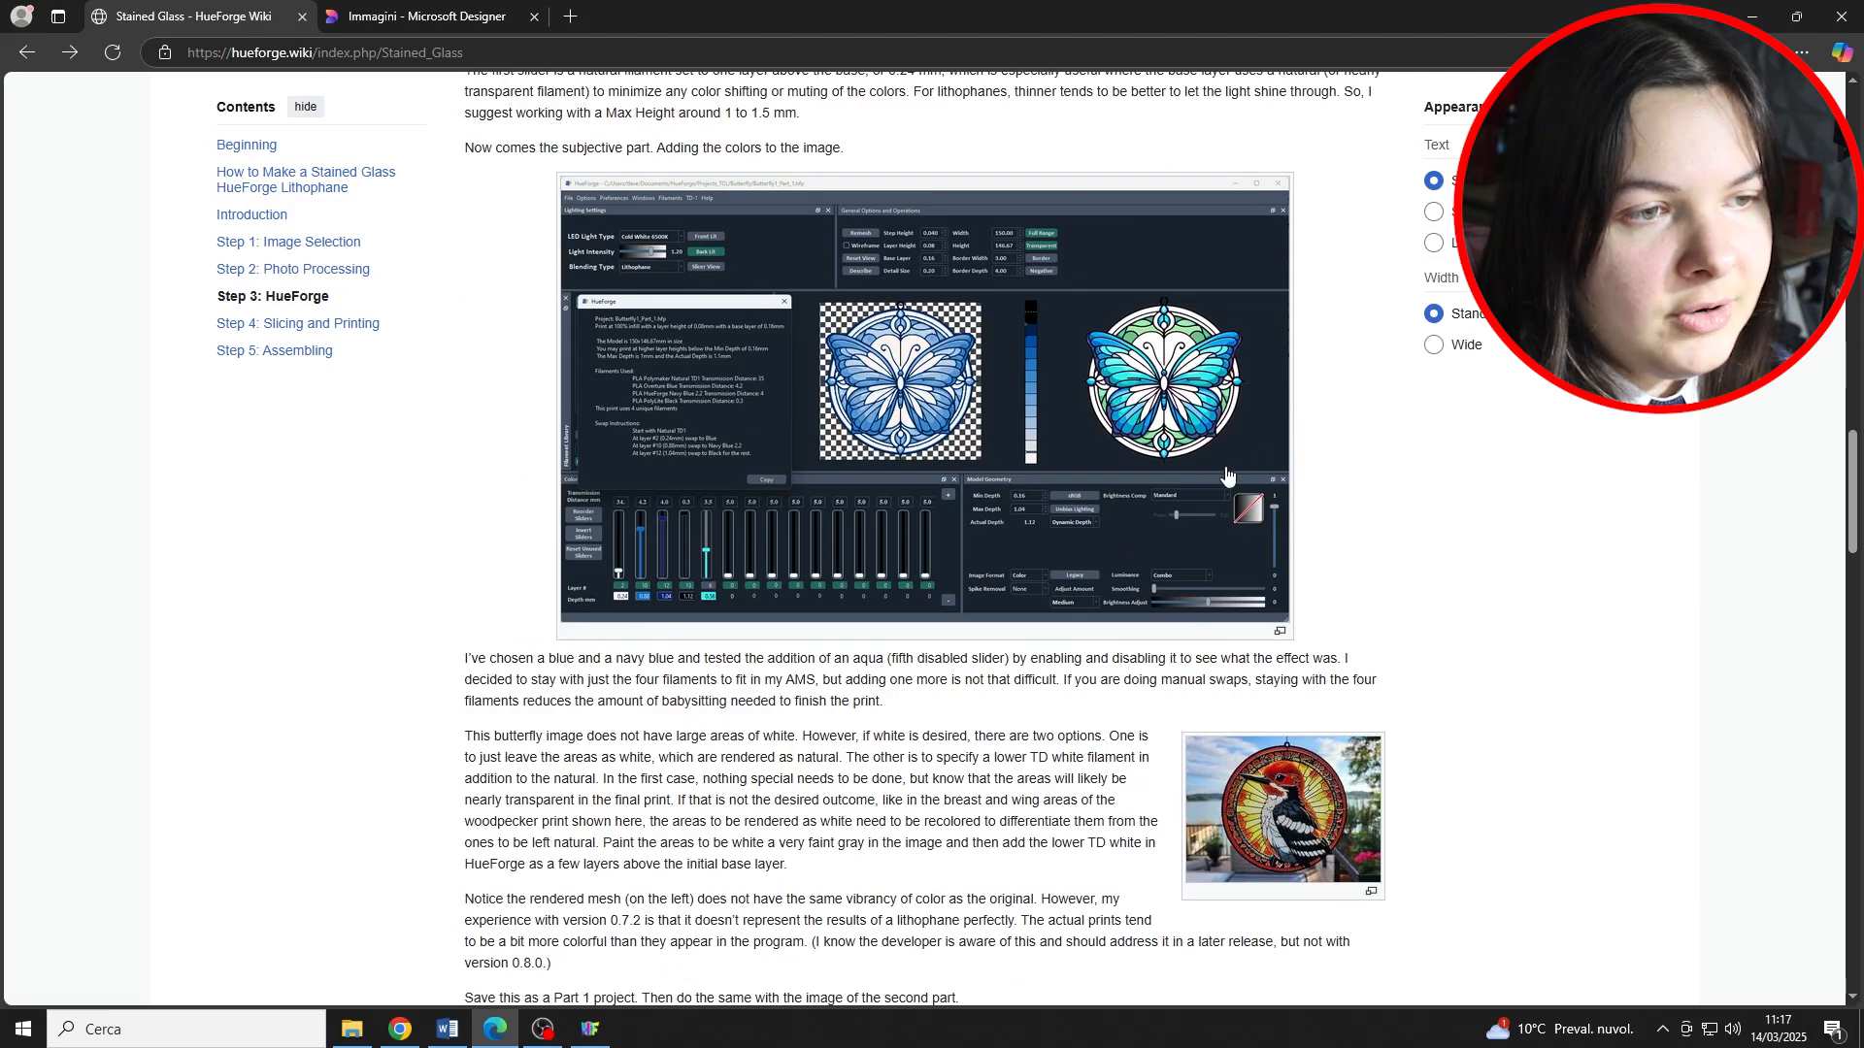
scroll(1224, 478, down, 1)
scroll(1223, 477, up, 1)
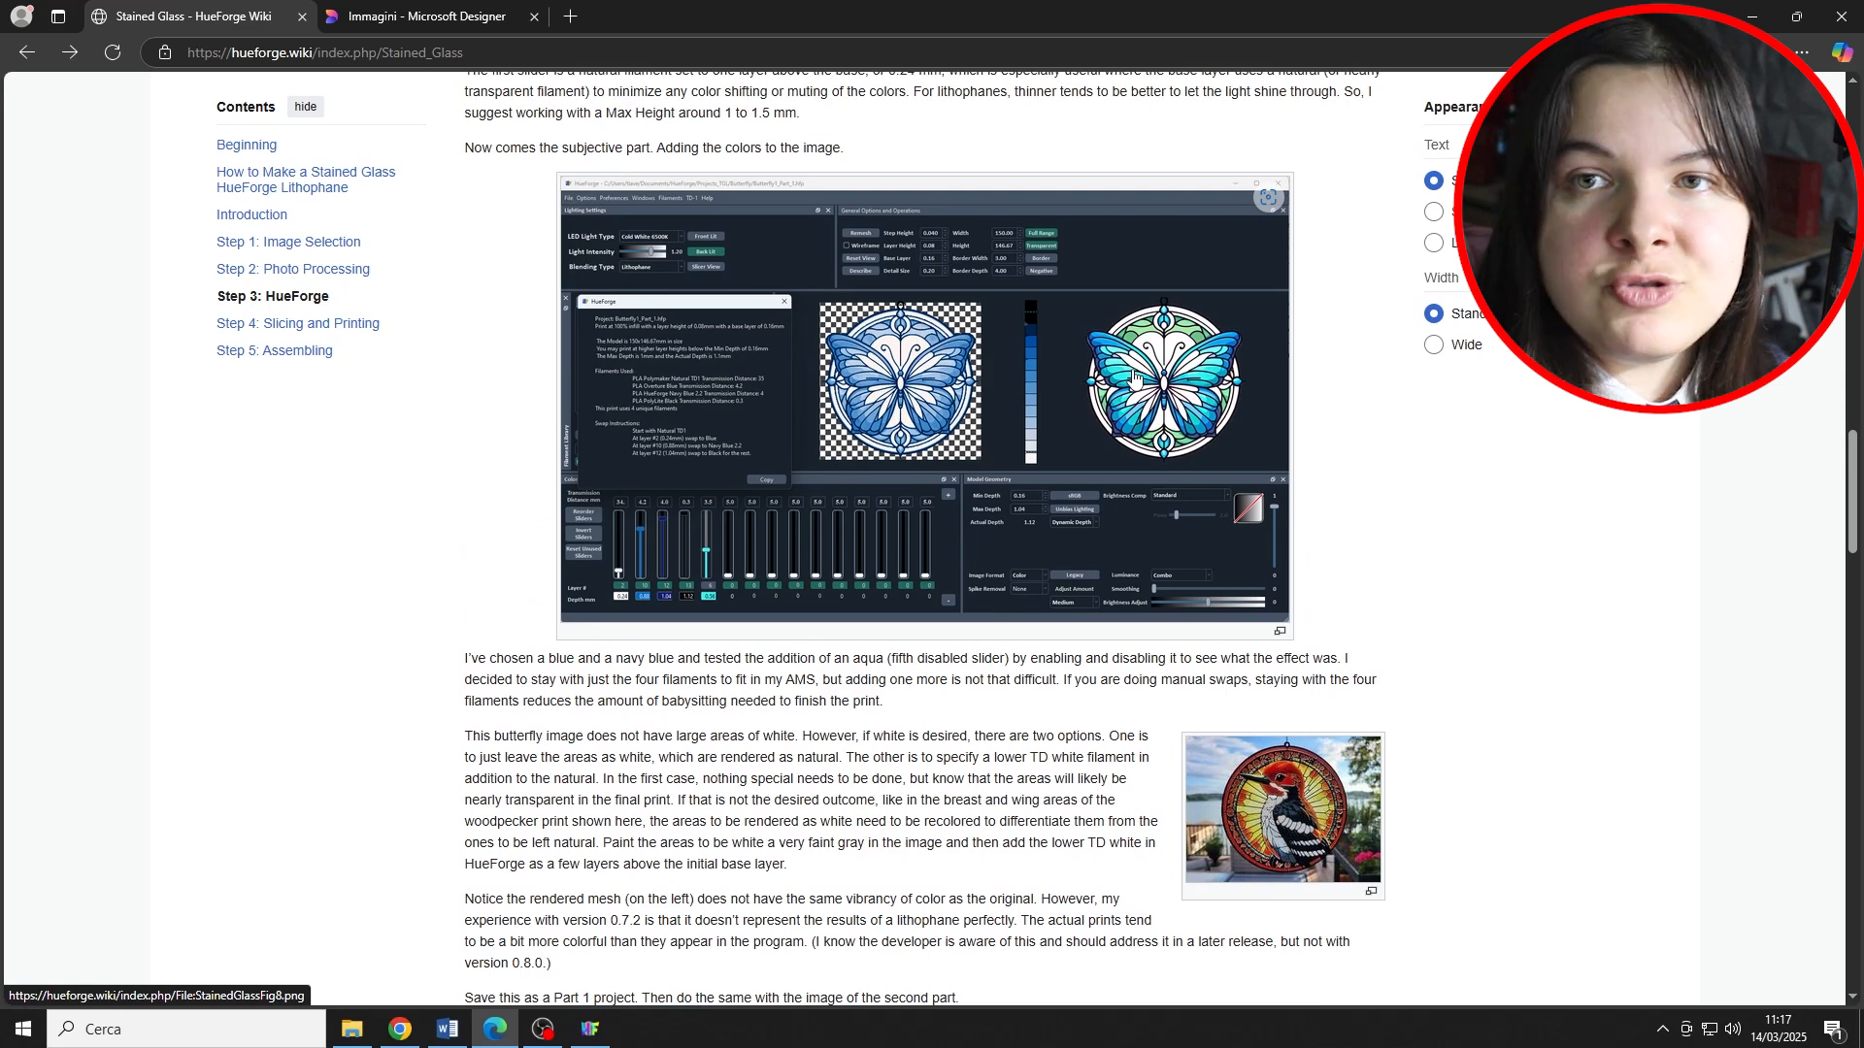
scroll(1134, 379, down, 5)
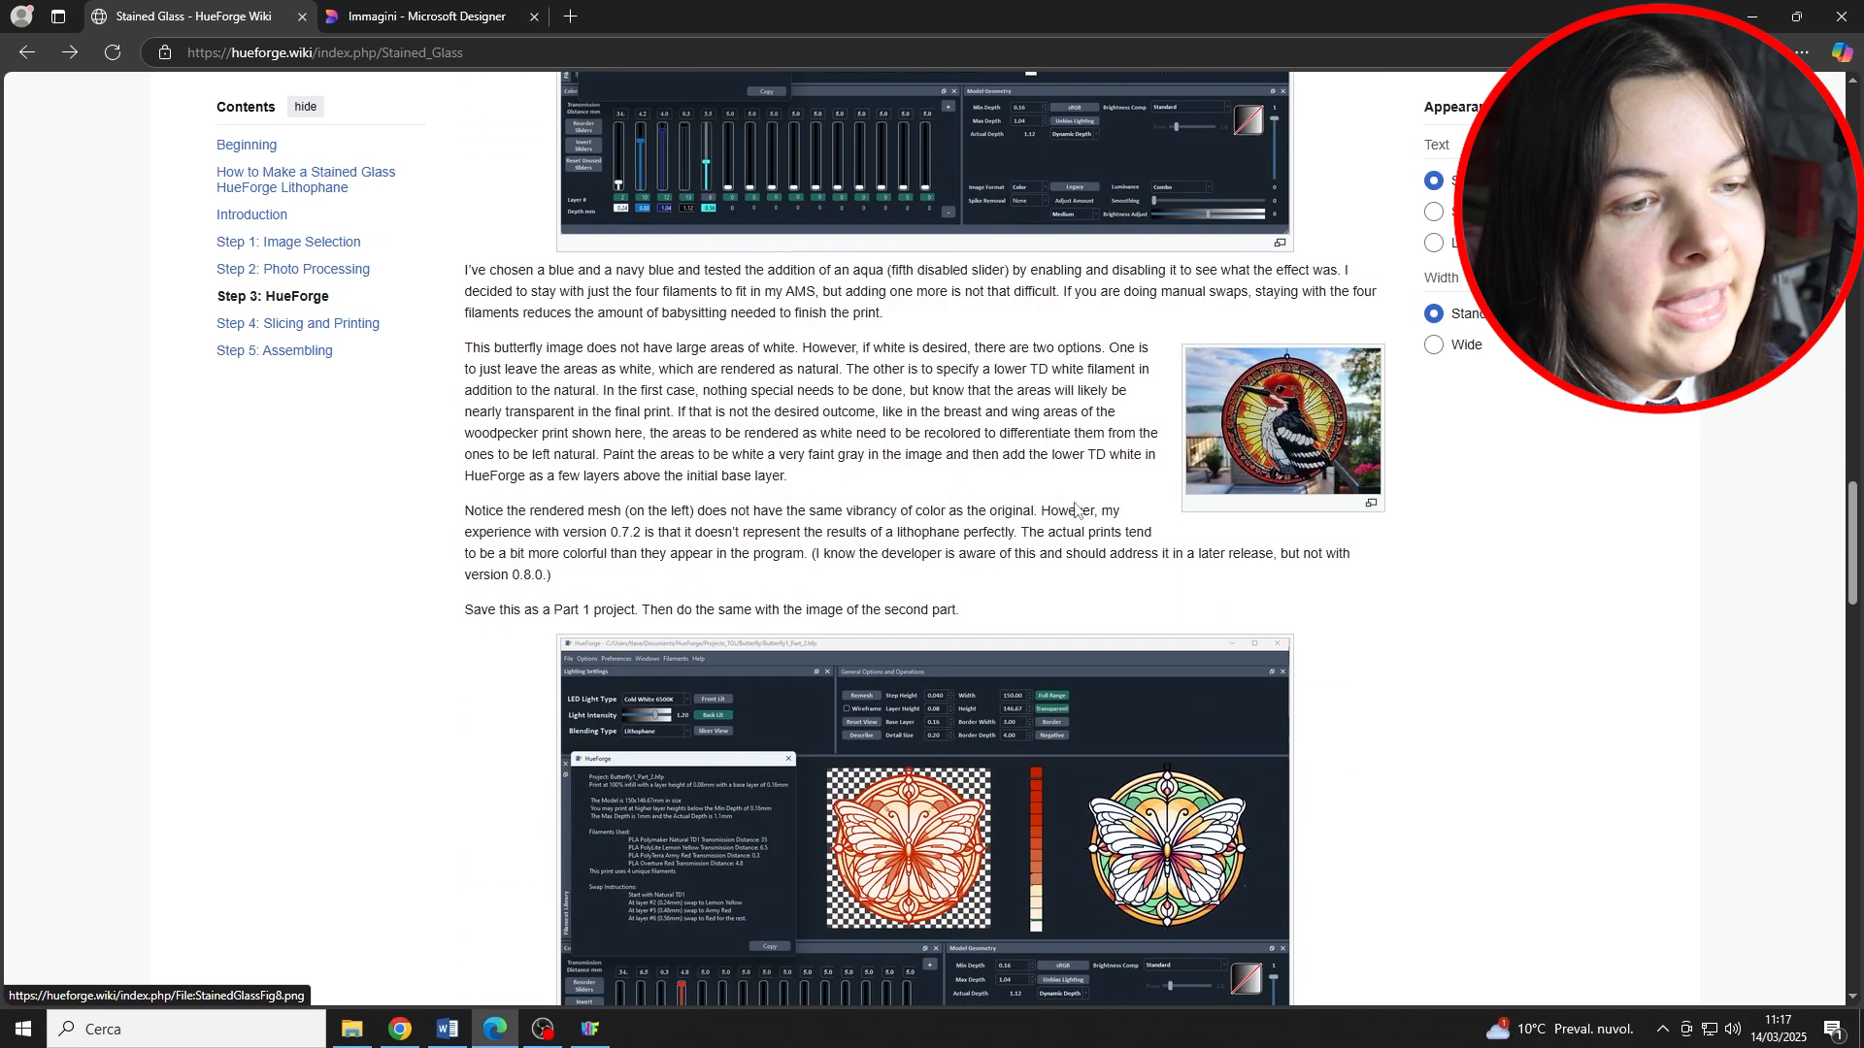
scroll(1195, 554, down, 13)
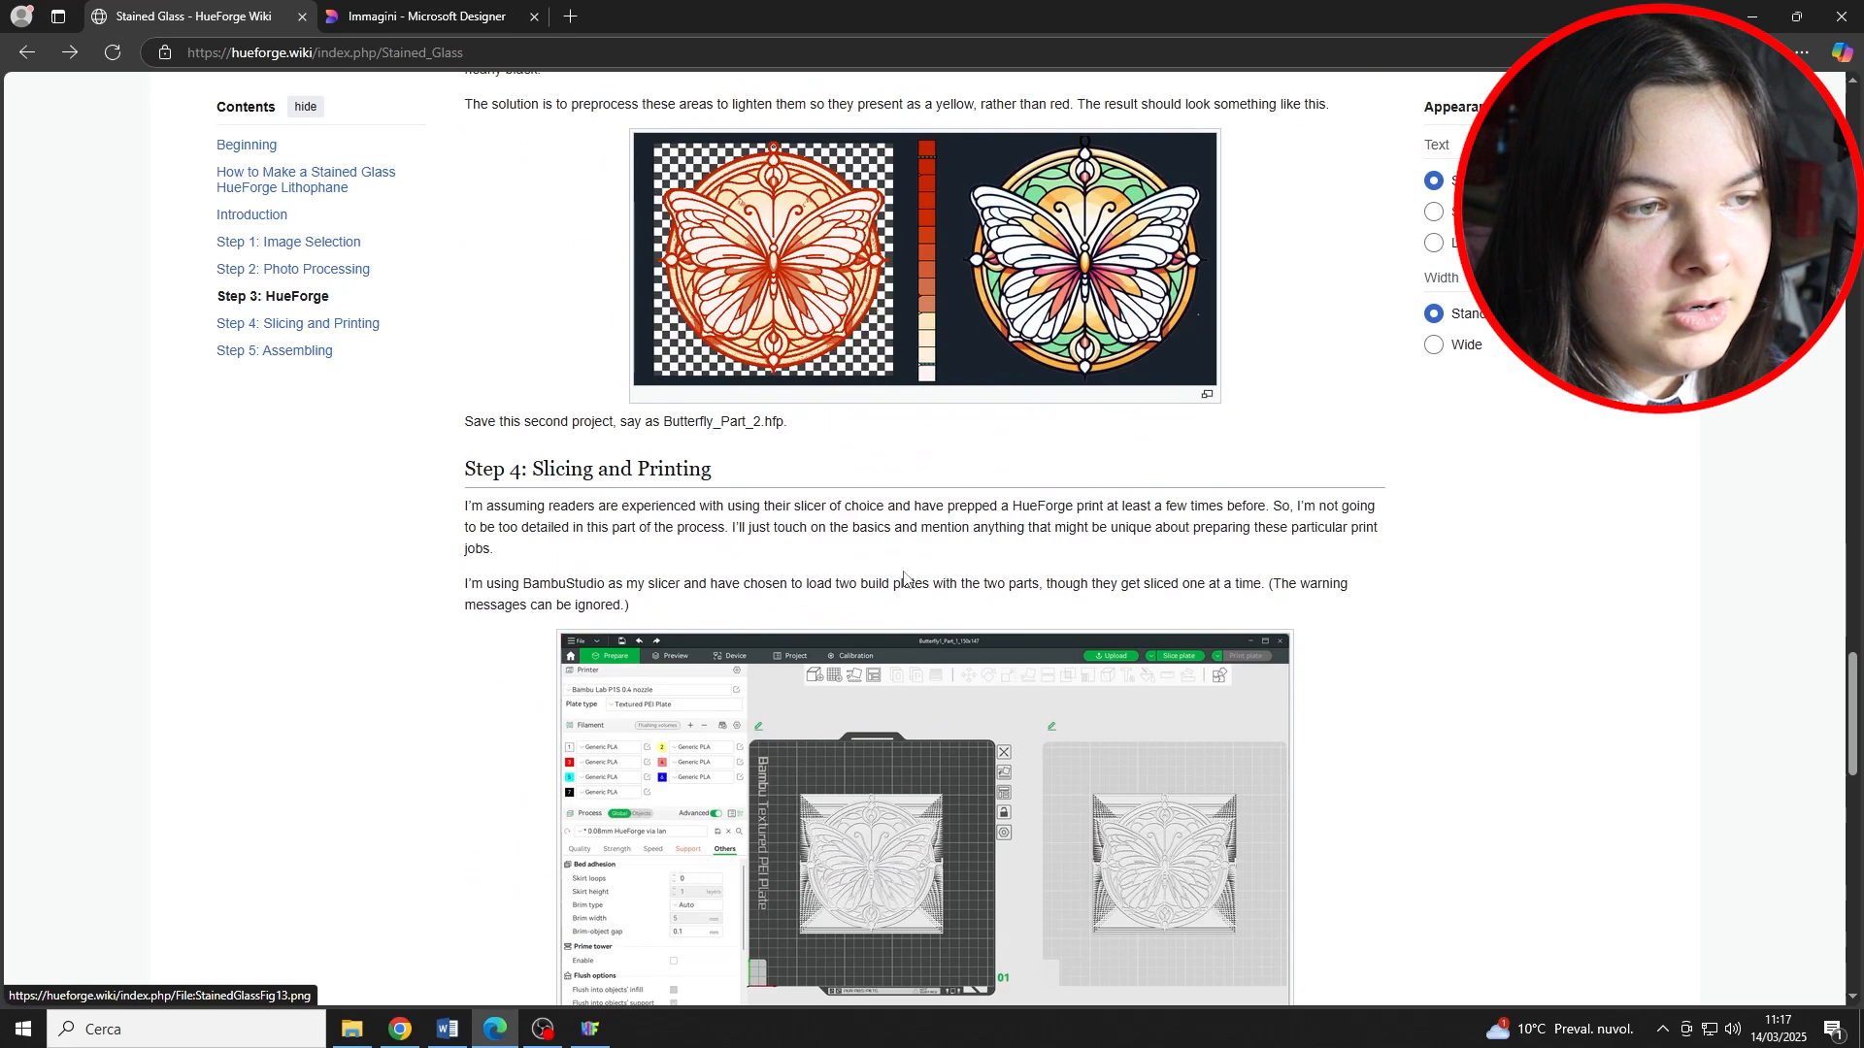
scroll(964, 606, down, 7)
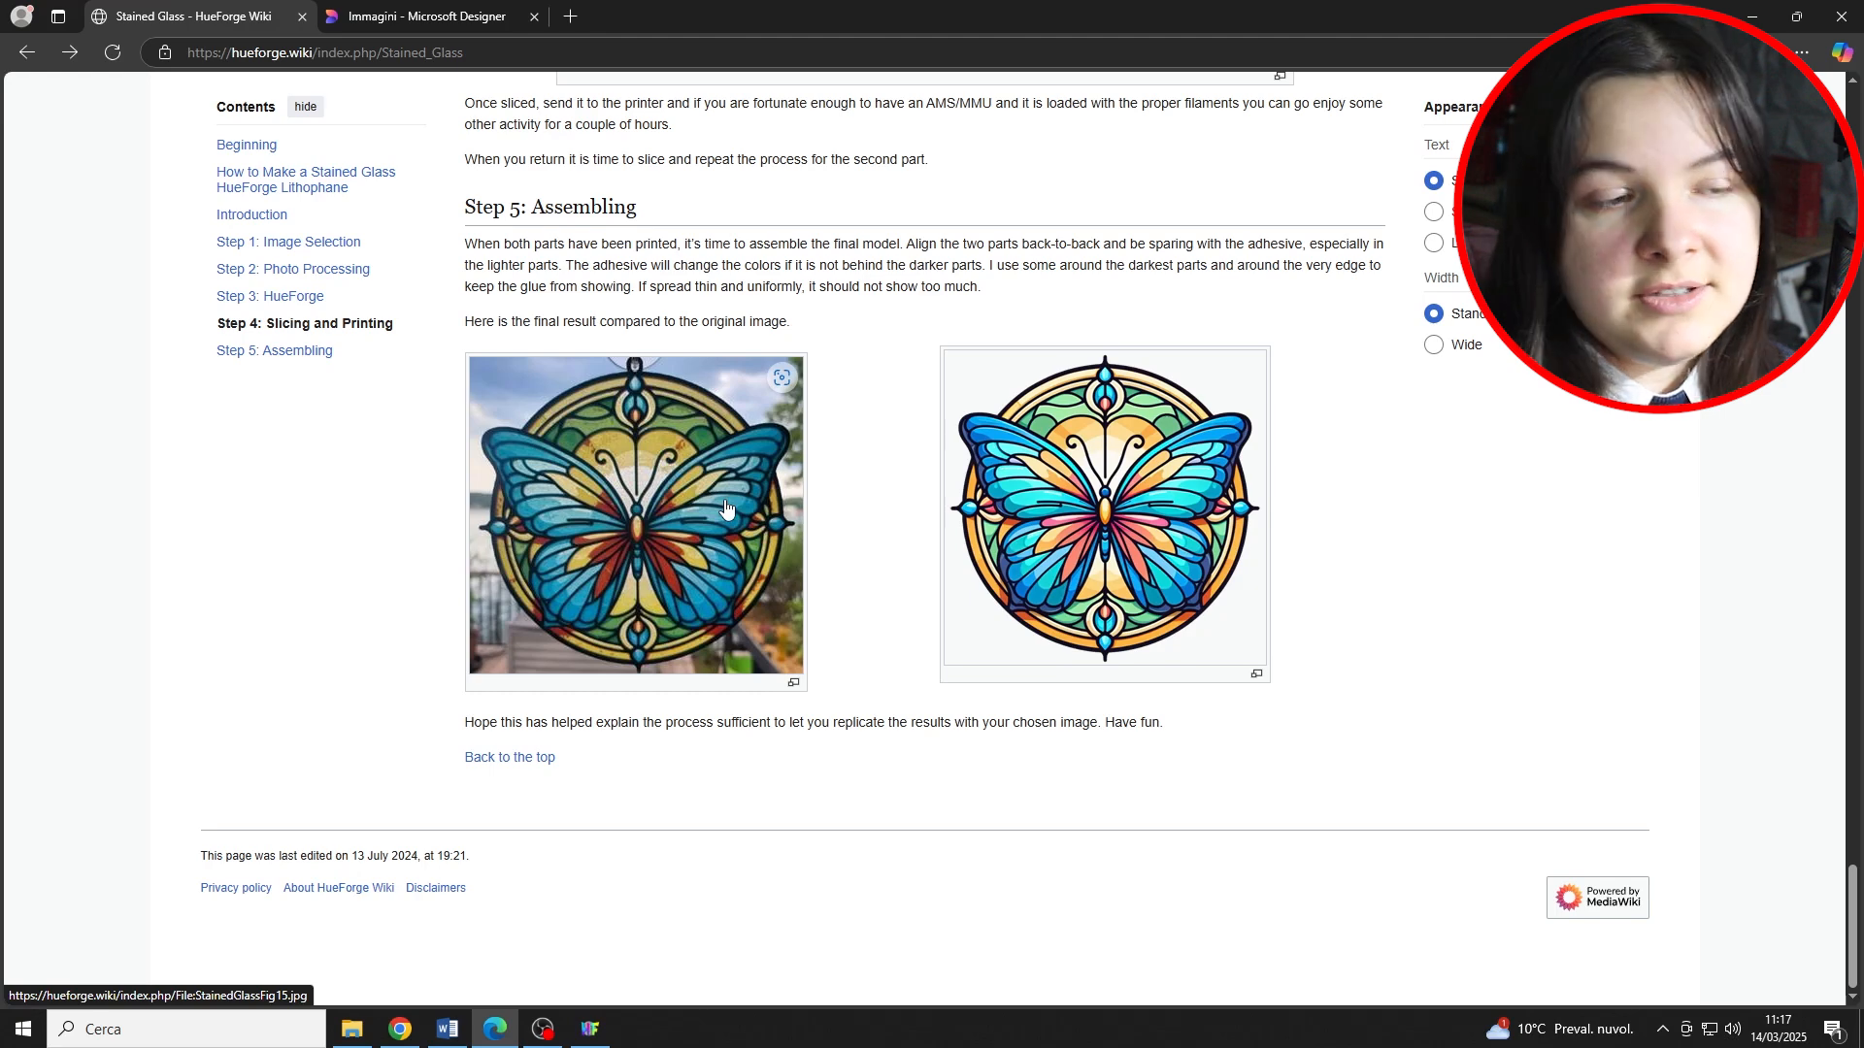
Step: Return to the beginning of the Stained Glass article and switch back to the tiger project in HueForge
drag(1851, 874, 1852, 97)
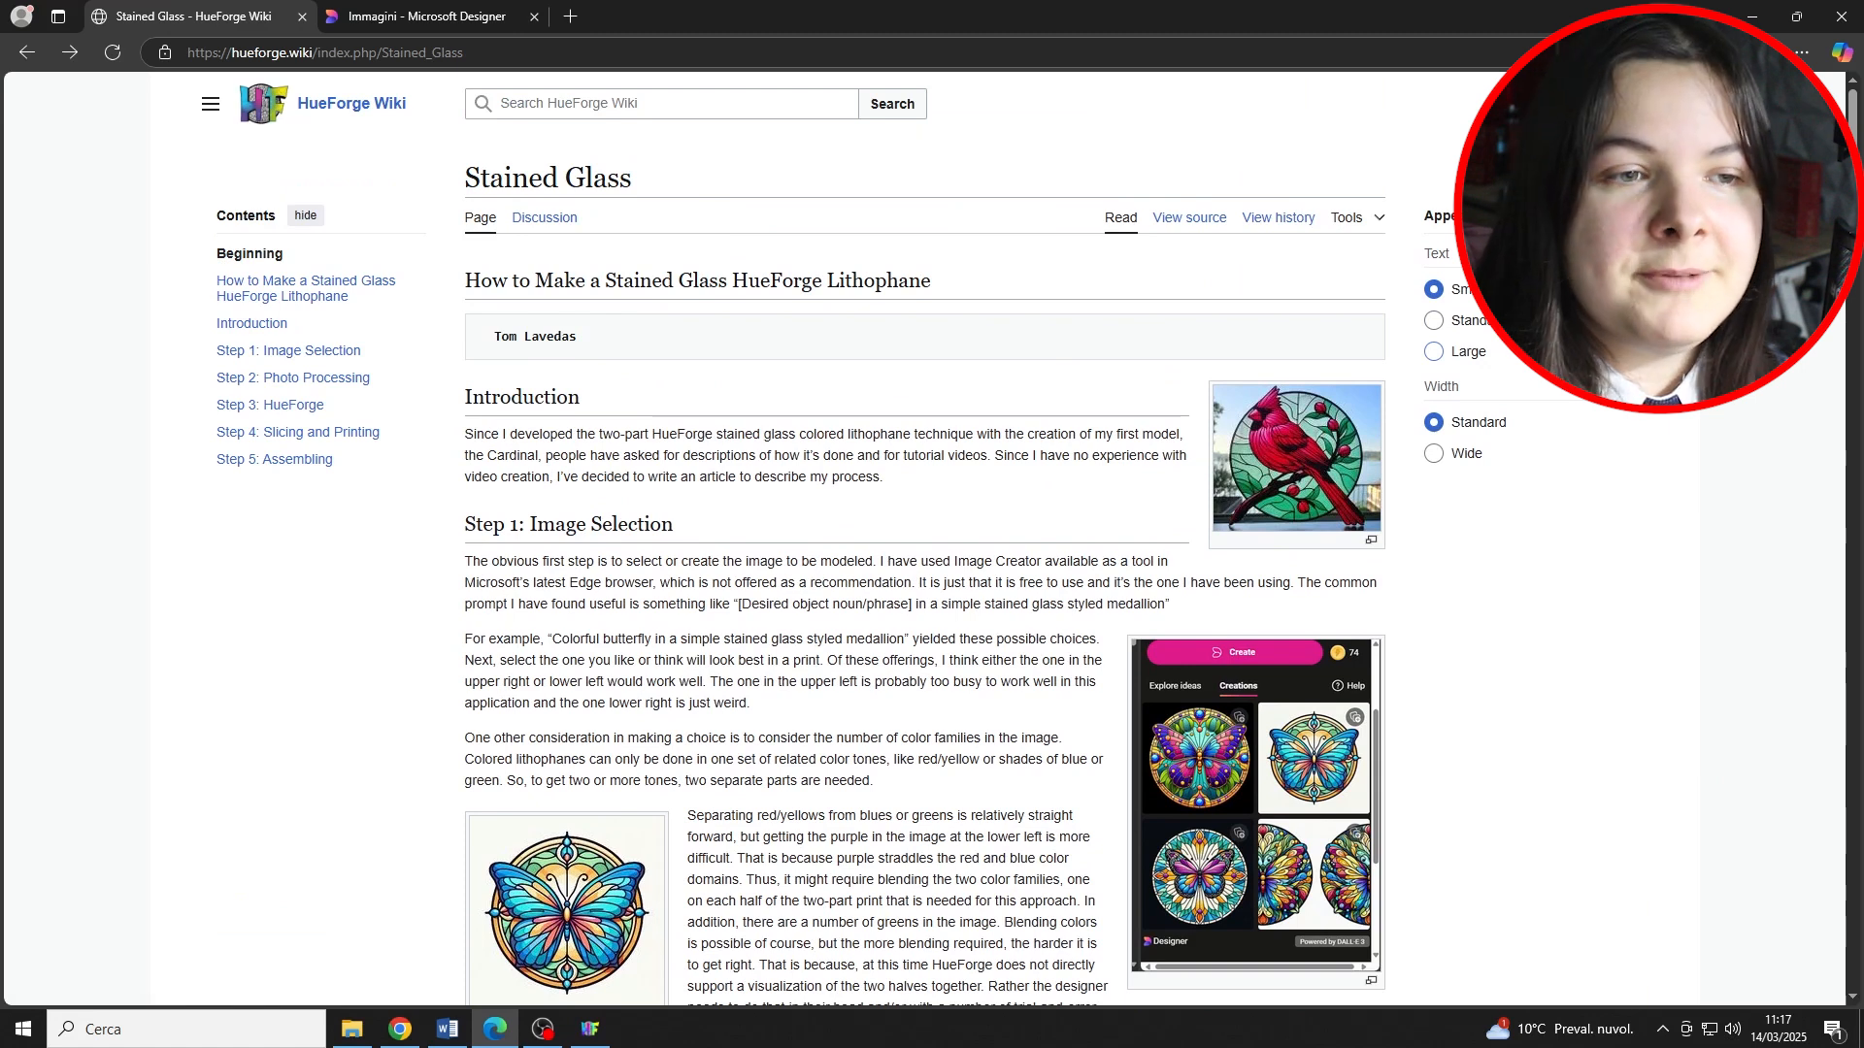
key(alt+Tab)
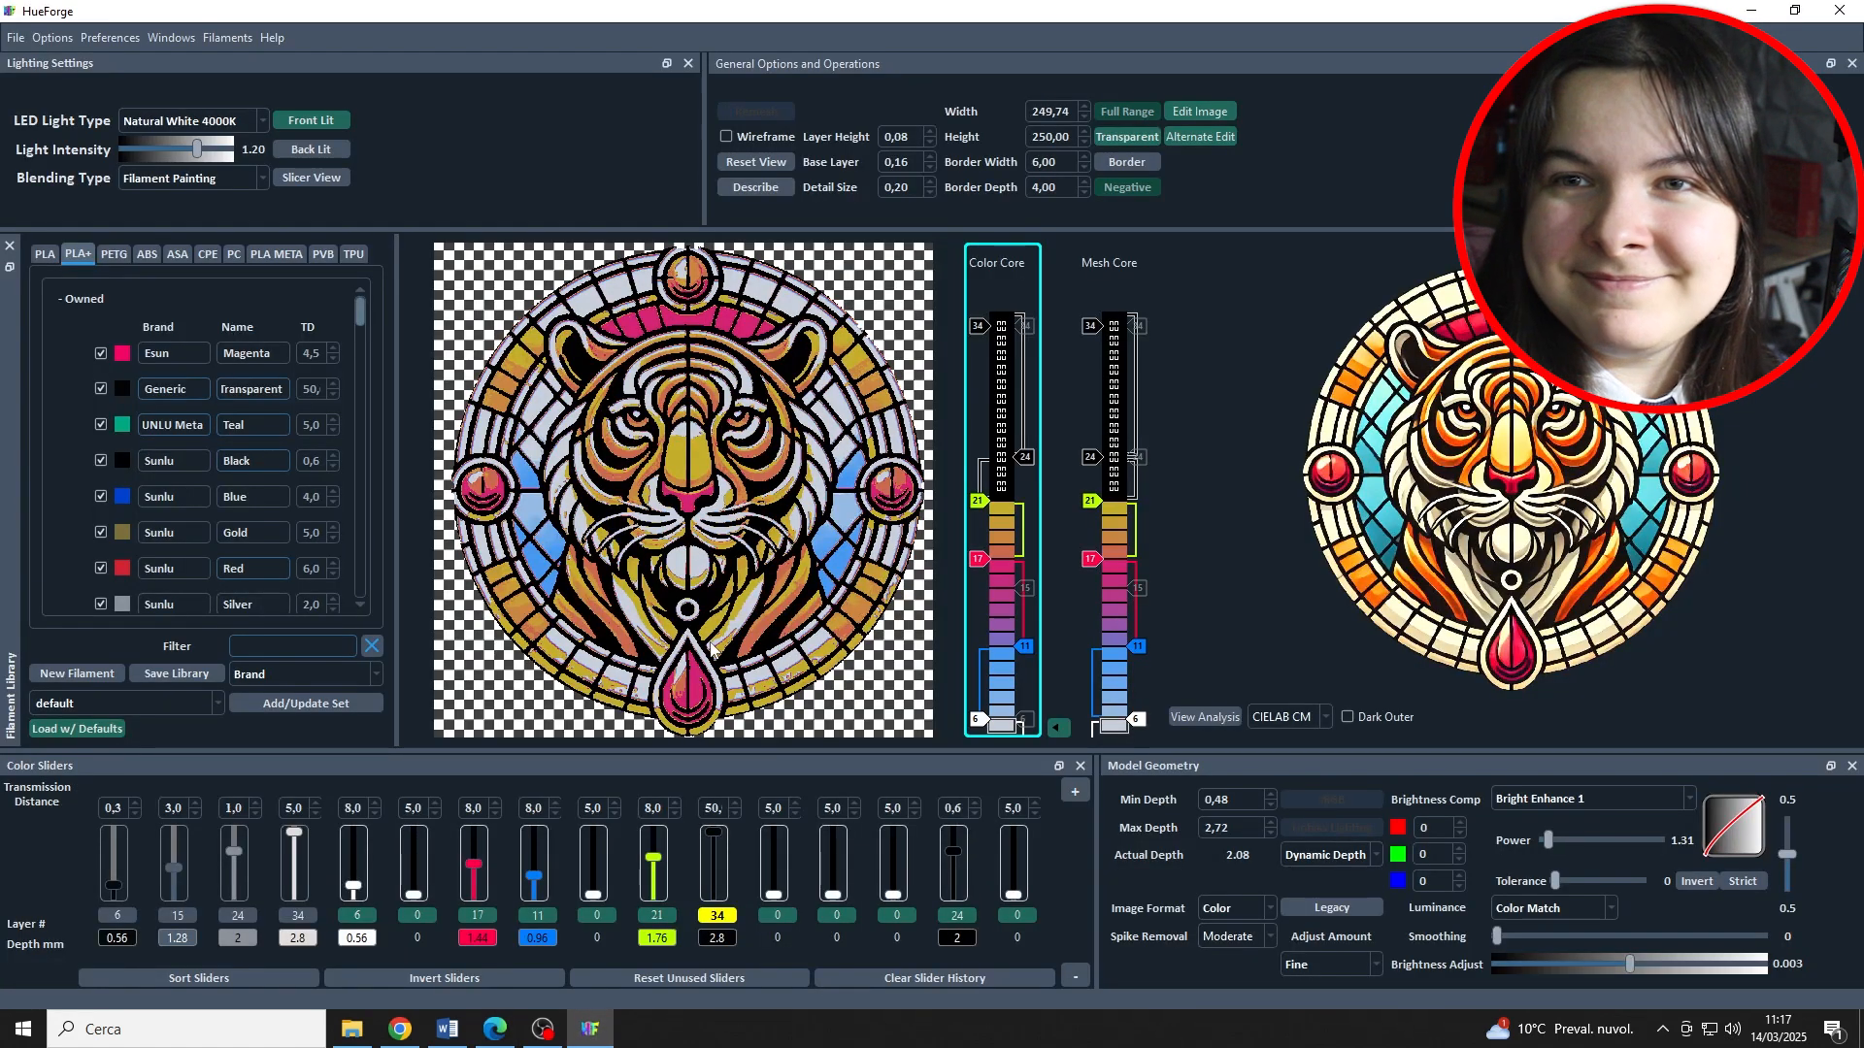